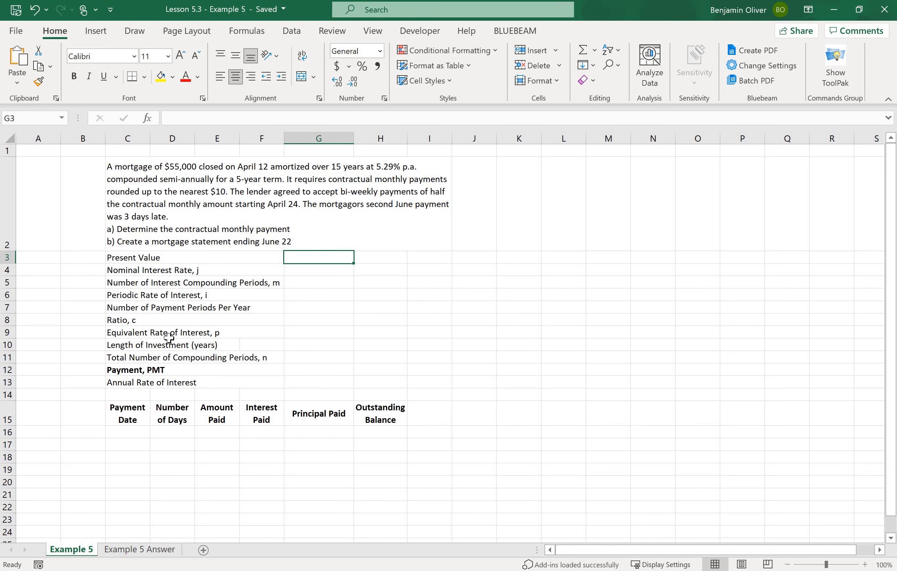
left_click(157, 332)
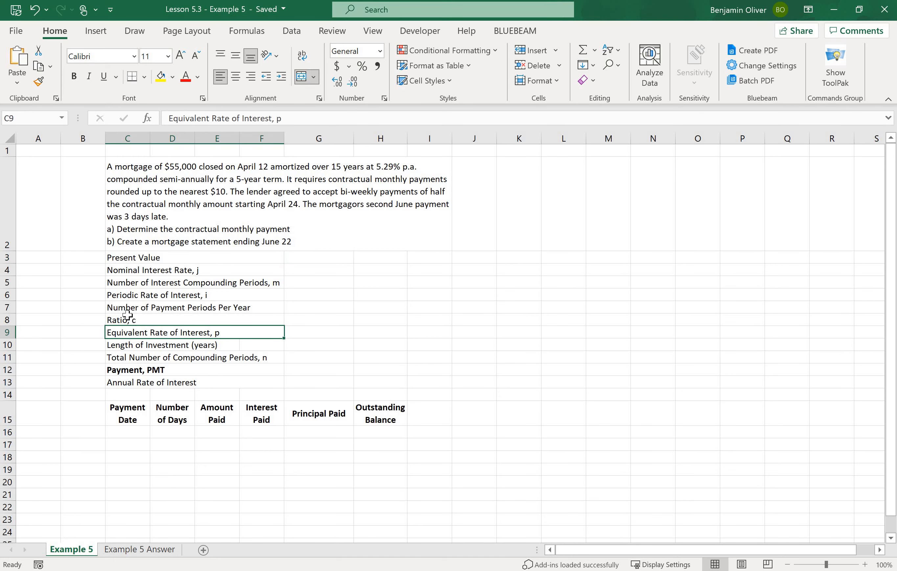
left_click(161, 319)
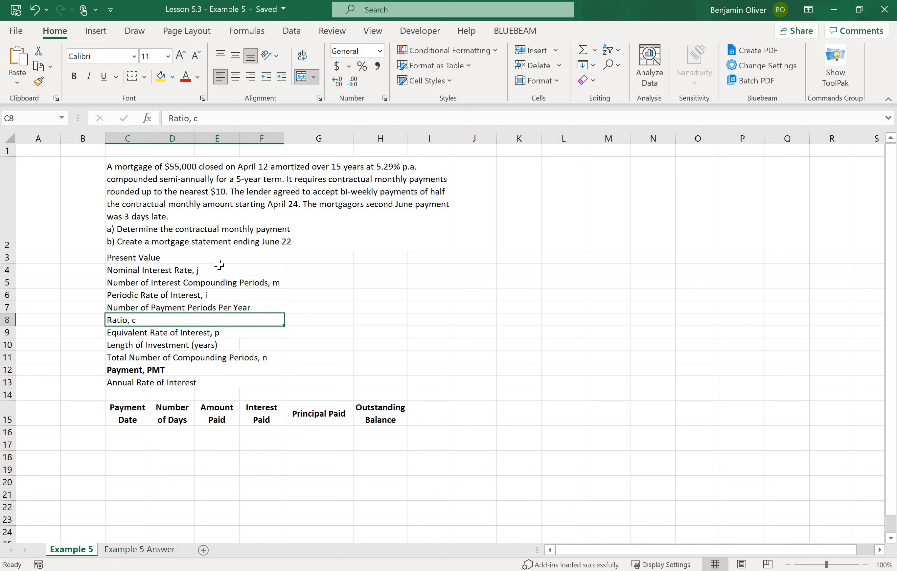
left_click_drag(182, 257, 182, 370)
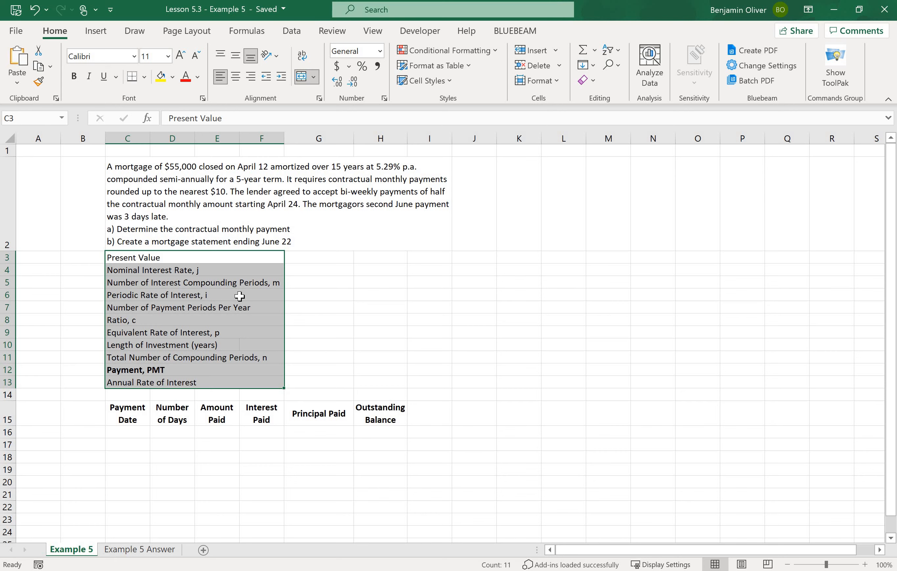
Enter 55000 as the Present Value in G3 and apply the Accounting dollar format to it
left_click(322, 267)
left_click(316, 258)
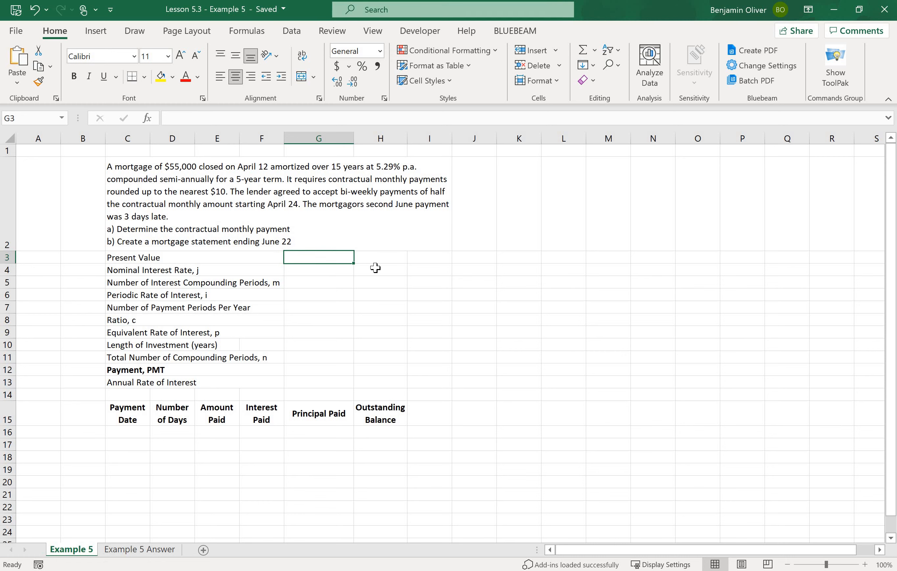
type("55000")
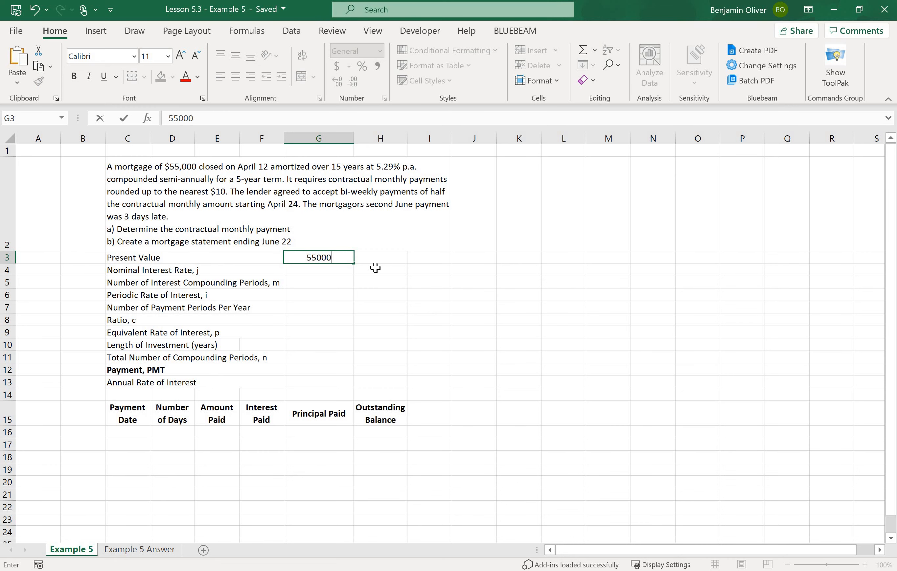
key("Return")
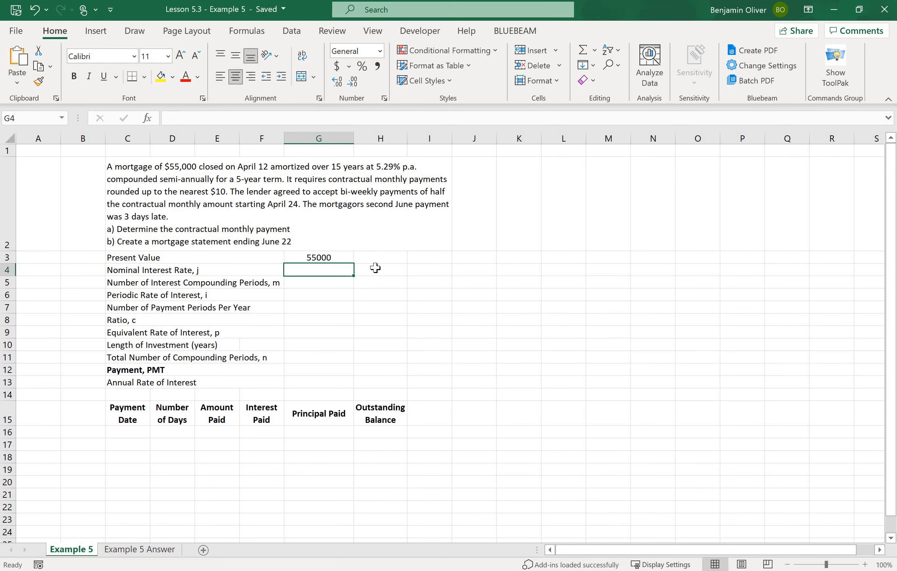
left_click(332, 257)
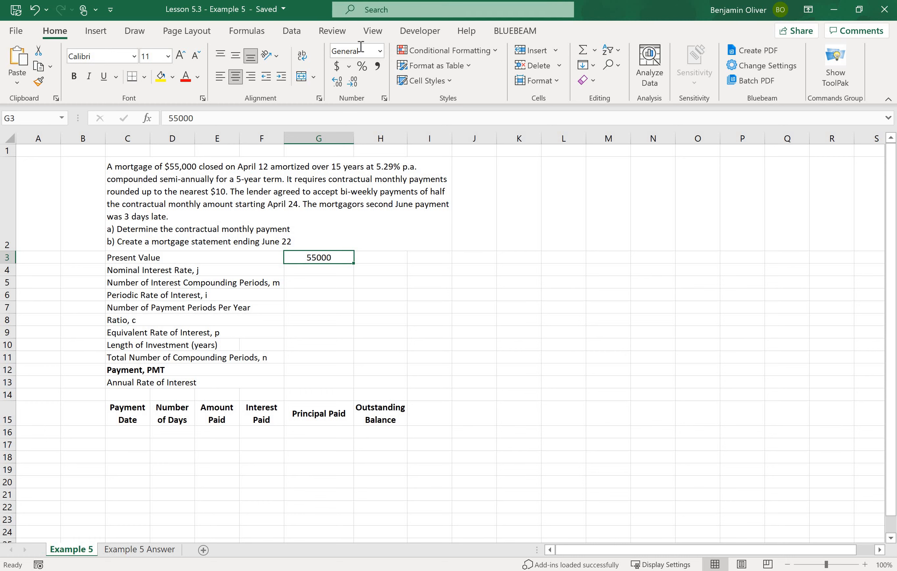
left_click(337, 71)
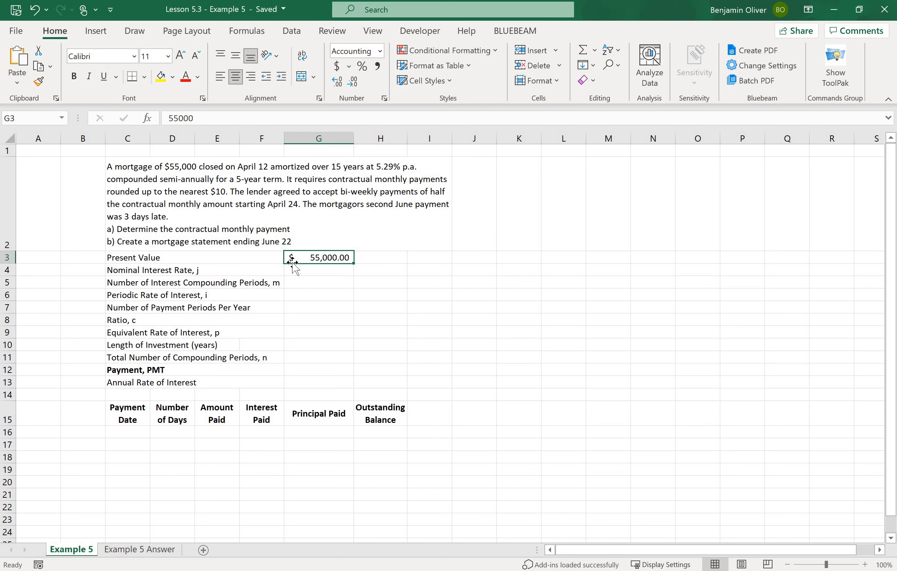
key("Return")
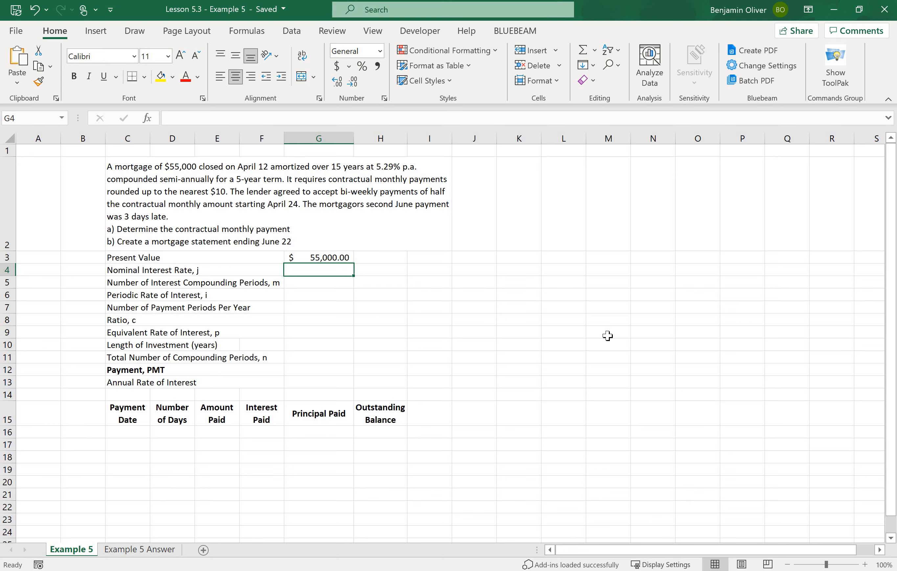
Enter the nominal interest rate 0.0529 in G4 and 2 interest compounding periods in G5
type("0")
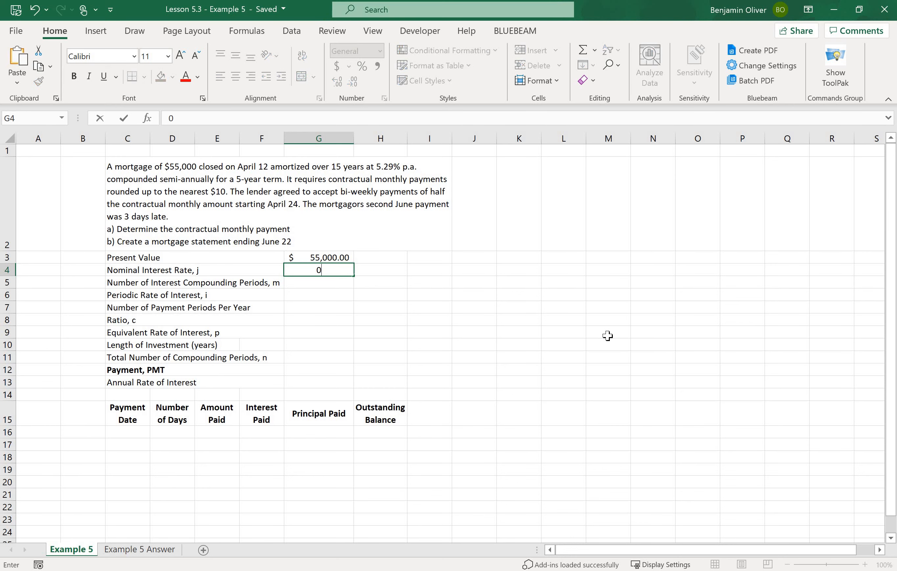
type(".0529")
key("Return")
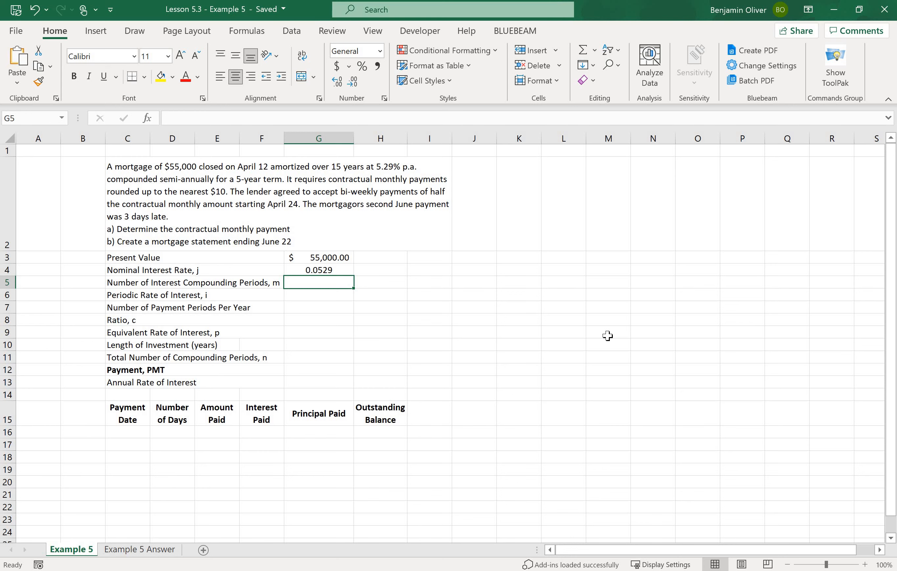
type("2")
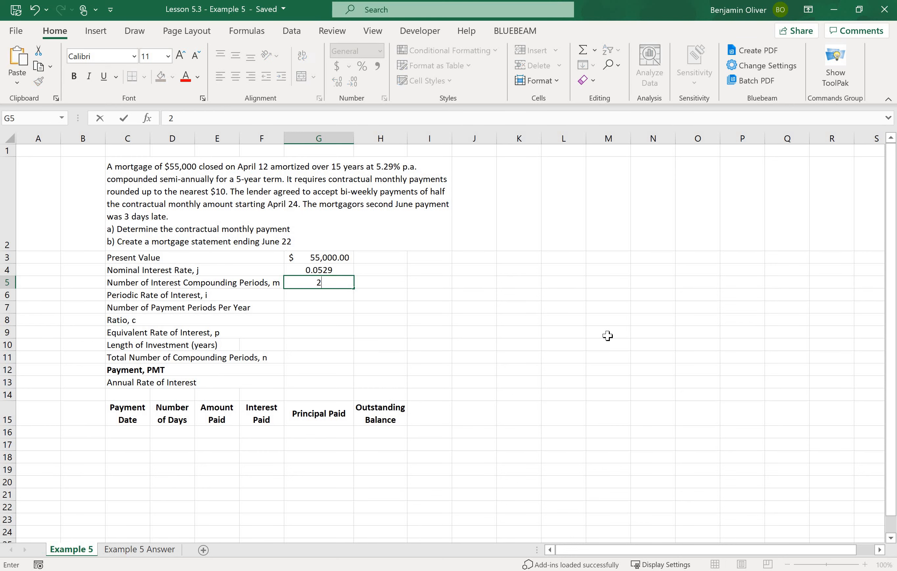
key("Return")
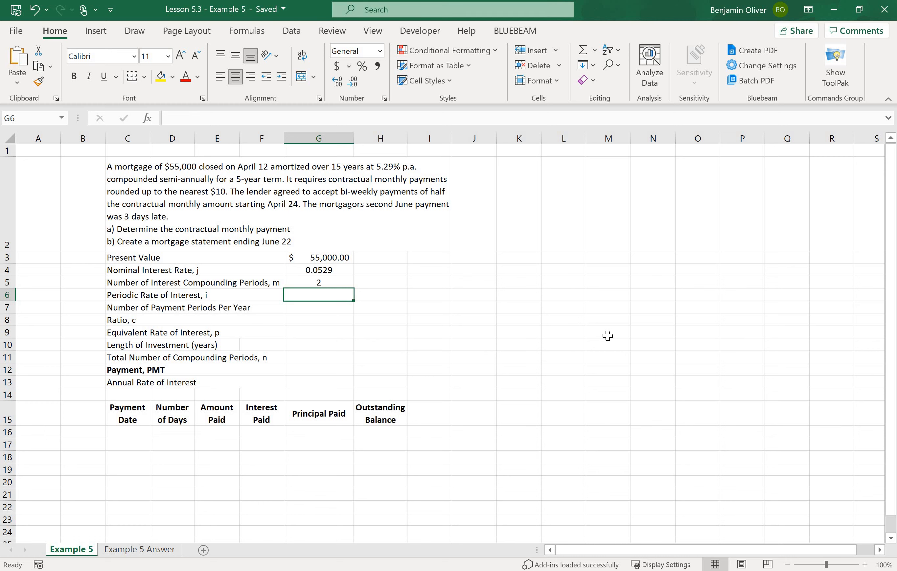
Calculate the periodic rate of interest in G6 with the formula =G4/G5
type("=")
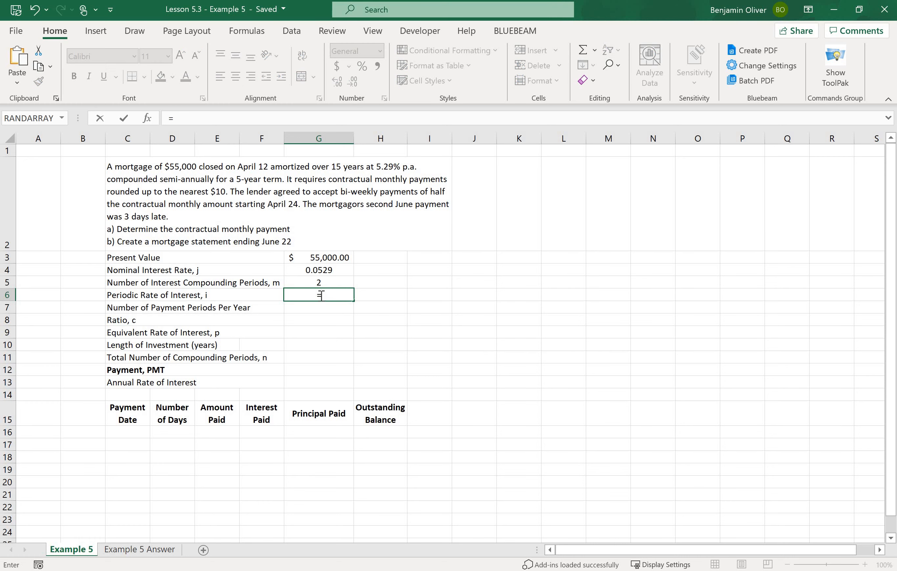
left_click(333, 272)
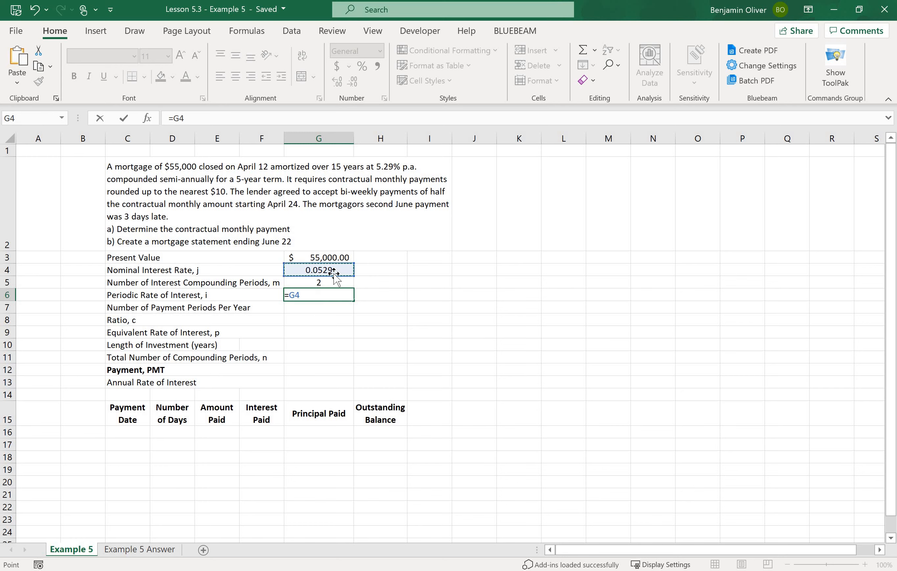
left_click(315, 282)
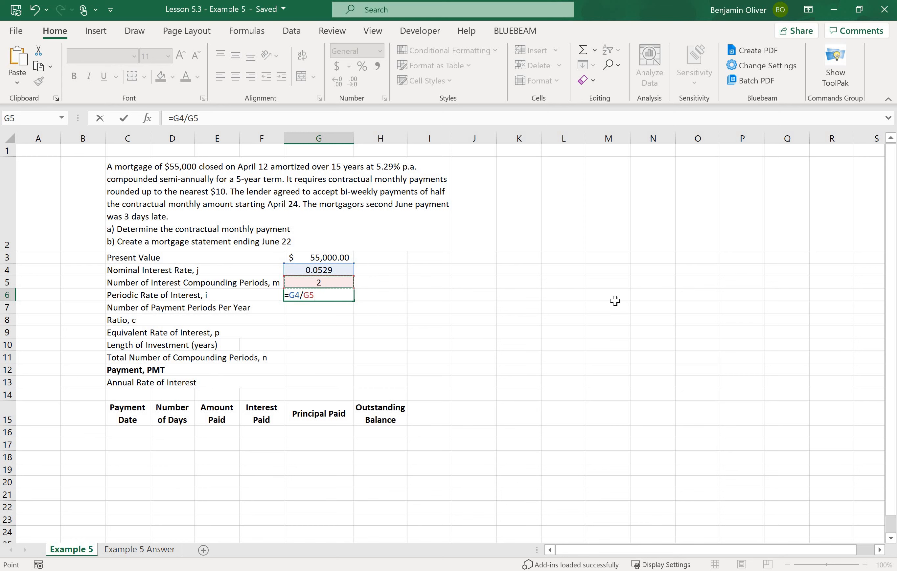
key("Return")
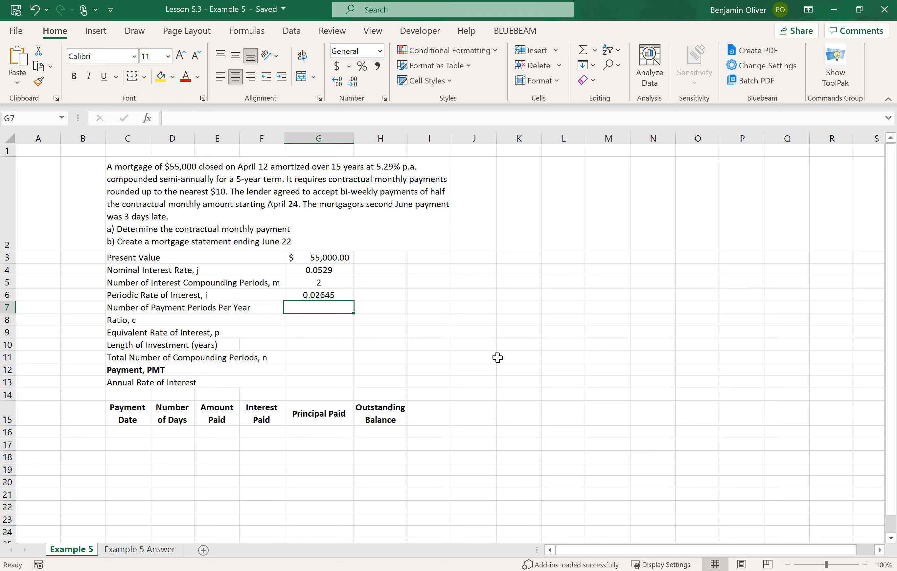
Enter 12 payment periods per year in G7 and calculate the ratio c in G8 with =G5/G7
type("12")
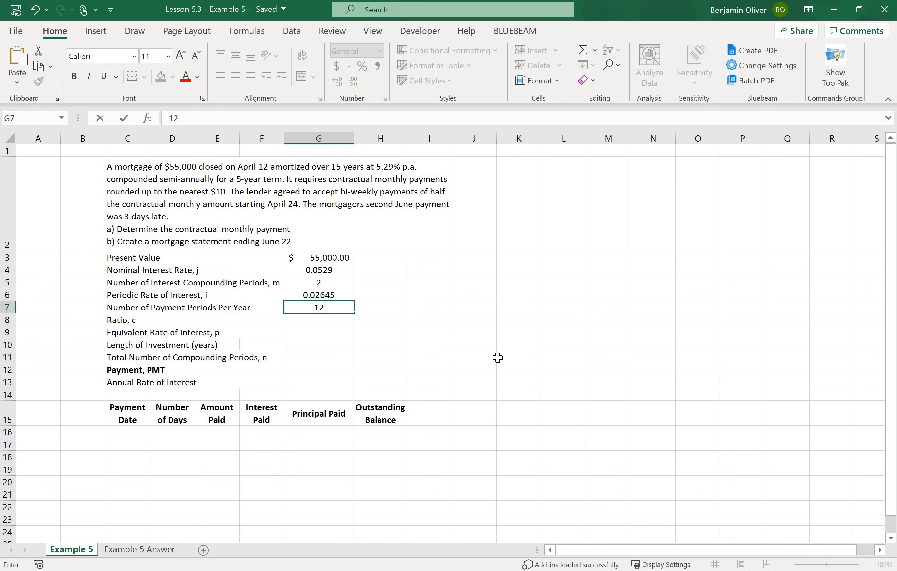
key("Return")
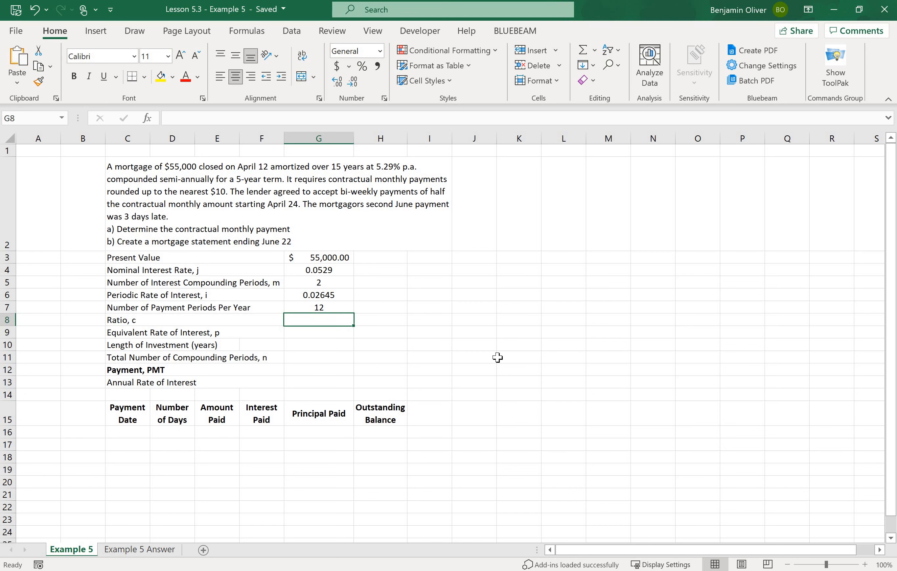
type("=")
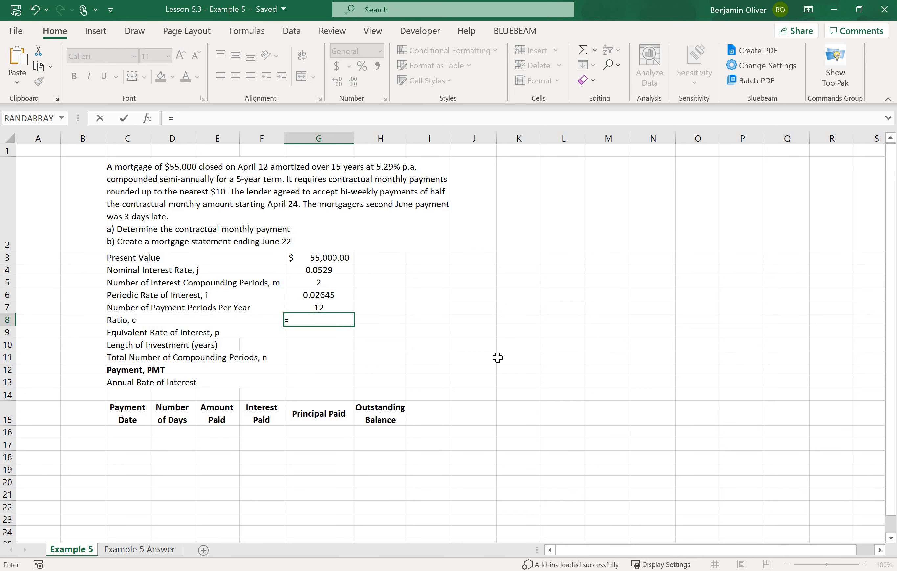
left_click(313, 280)
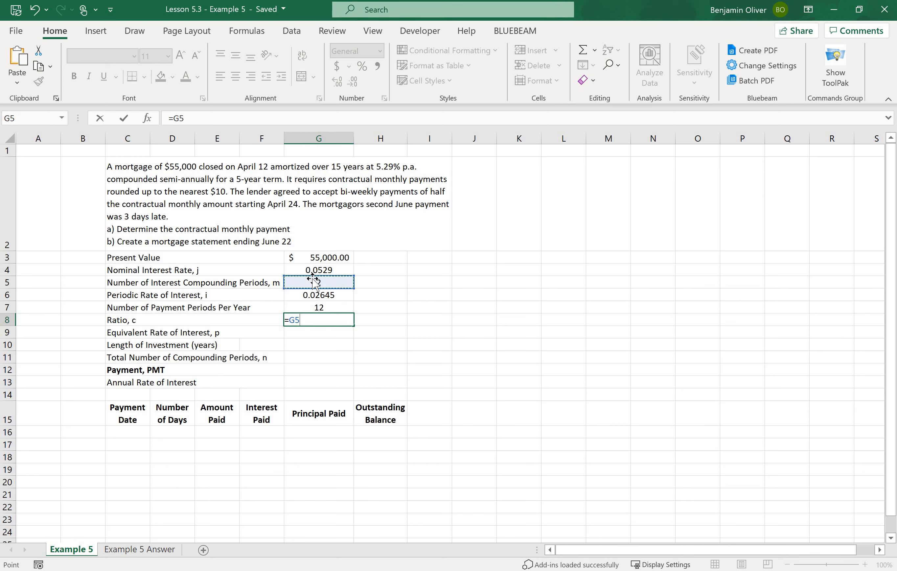
type("/")
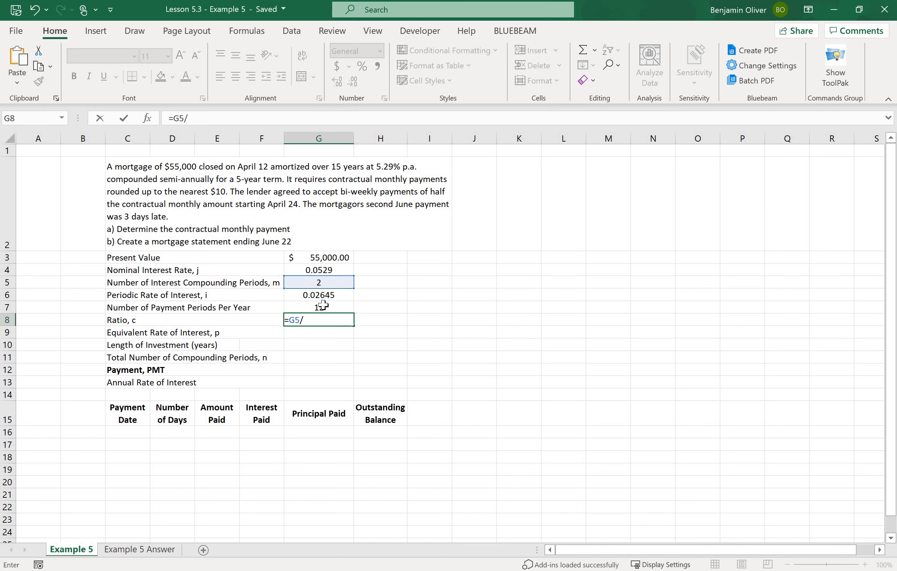
left_click(321, 307)
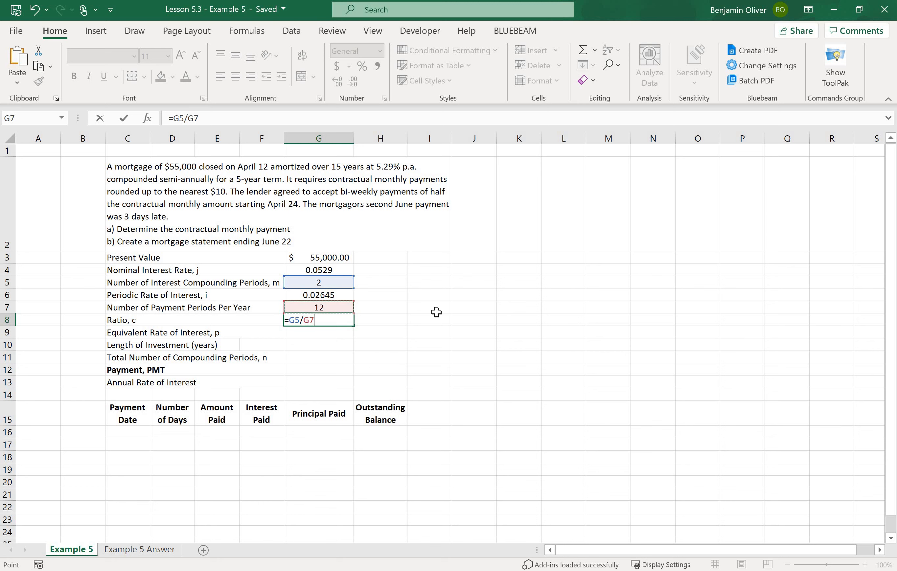
key("Return")
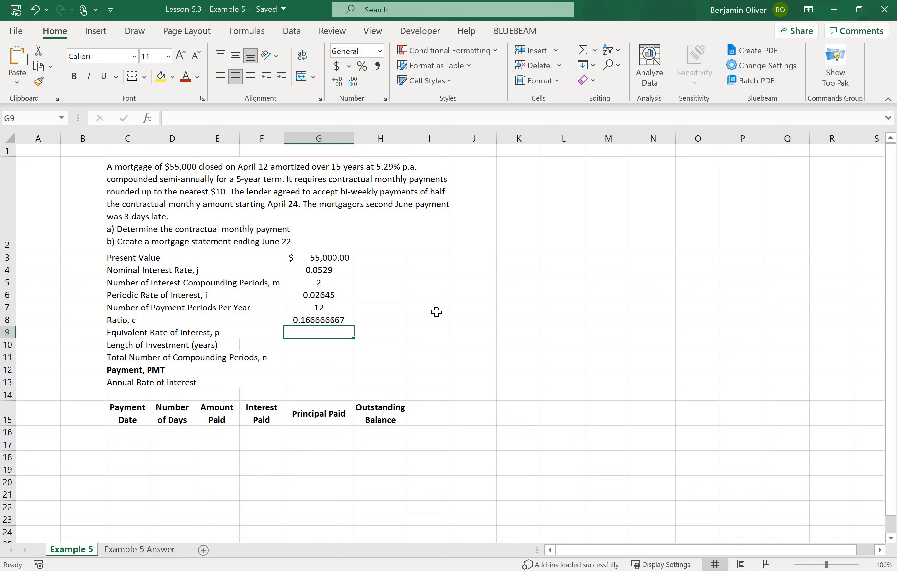
Calculate the equivalent rate of interest in G9 with the formula =(1+G6)^G8-1
type("=")
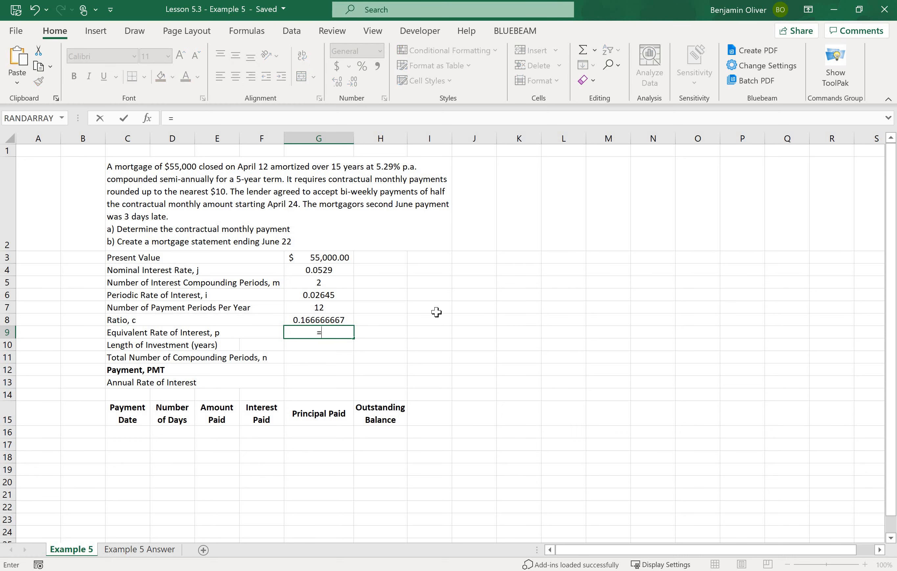
type("(1+")
key("Up")
key("Up")
key("Up")
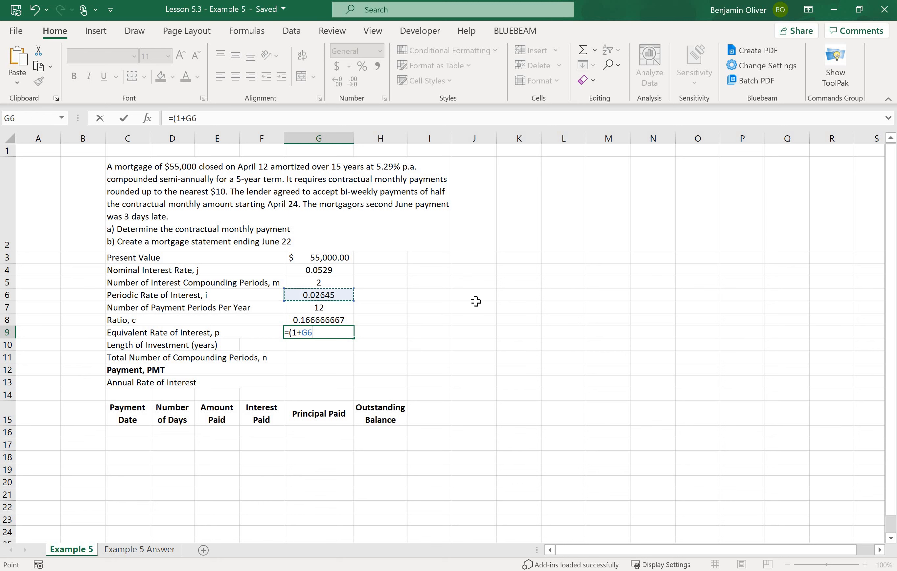
type(")^")
left_click(336, 319)
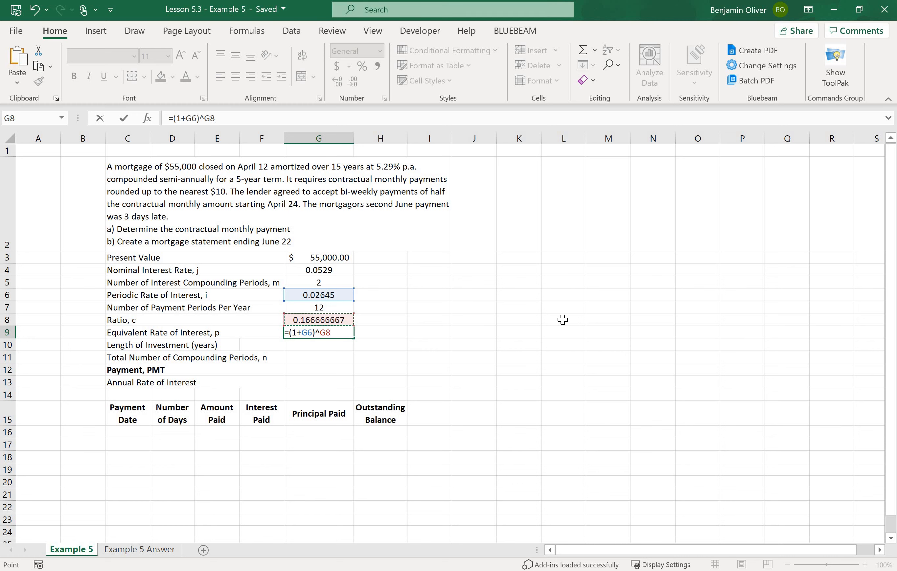
type("-1")
key("Return")
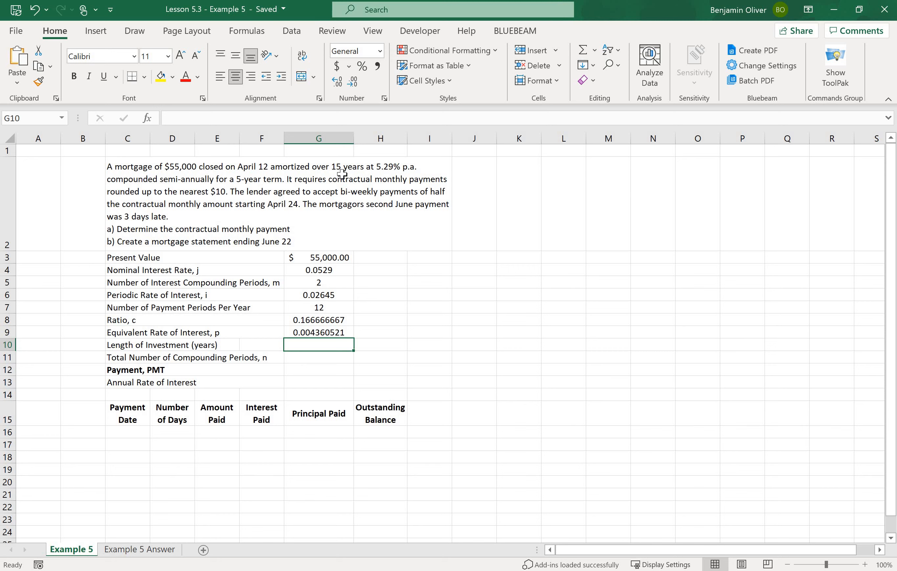
Enter a length of 15 years in G10 and calculate the total number of compounding periods in G11 with =G10*G7
type("15")
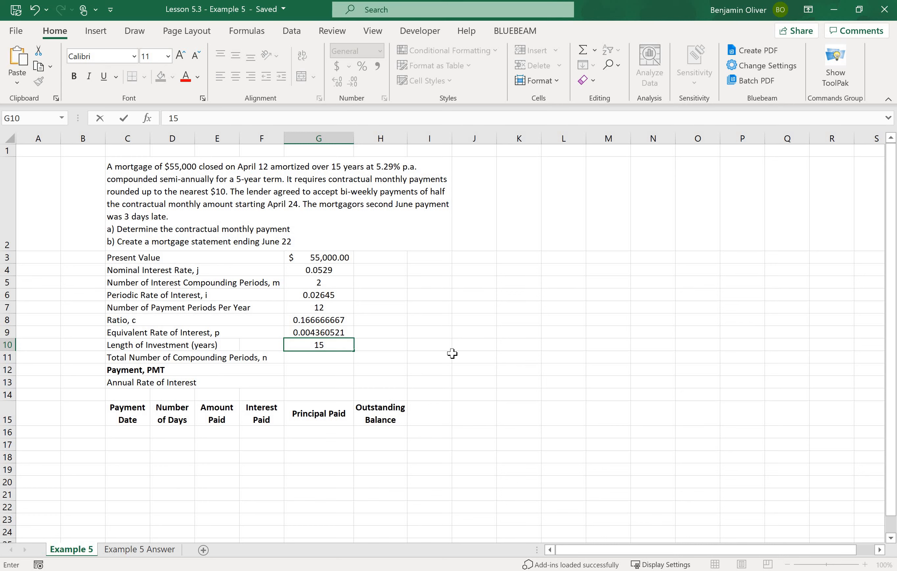
key("Return")
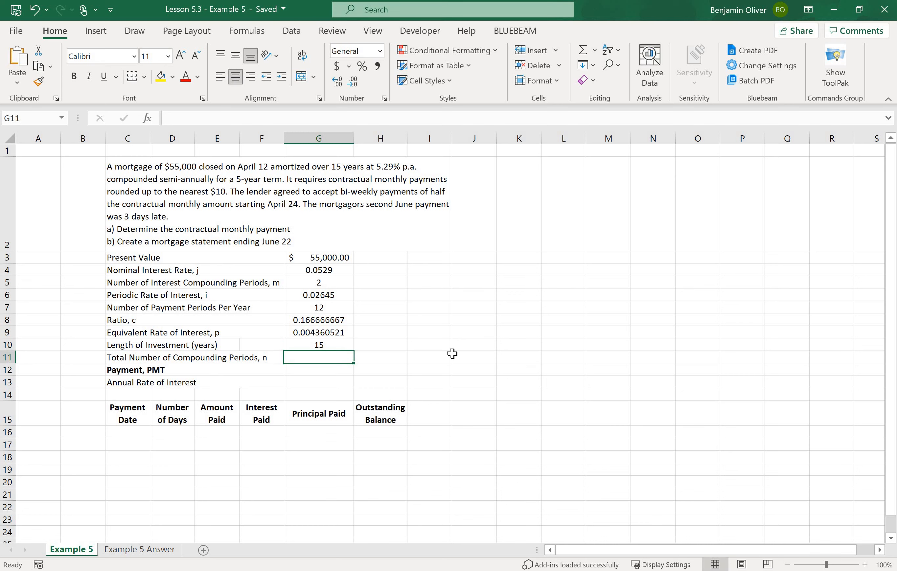
type("=")
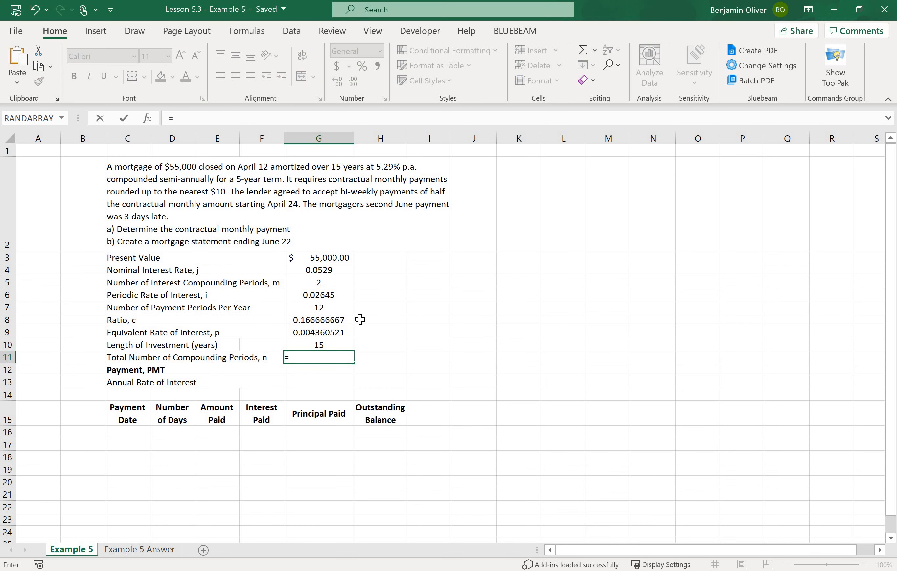
left_click(310, 343)
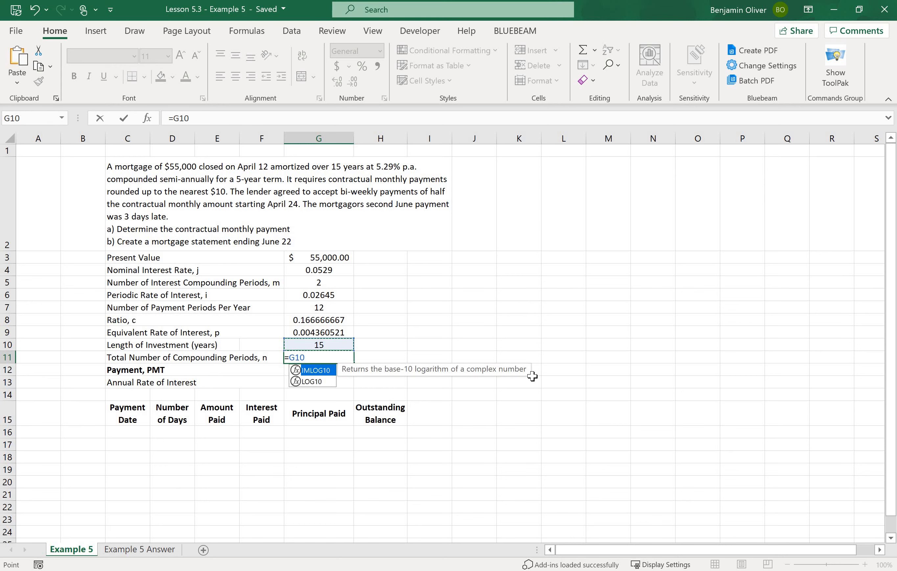
type("*")
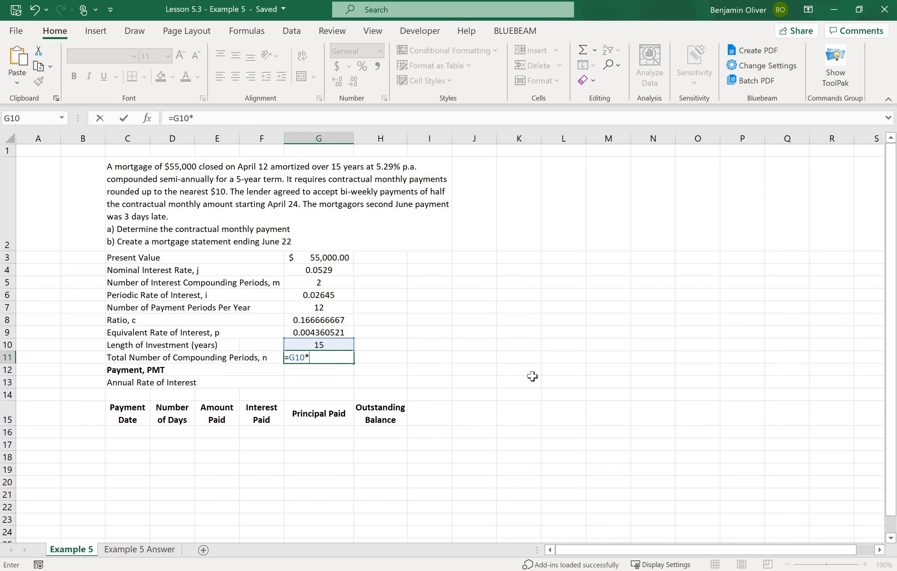
left_click(343, 307)
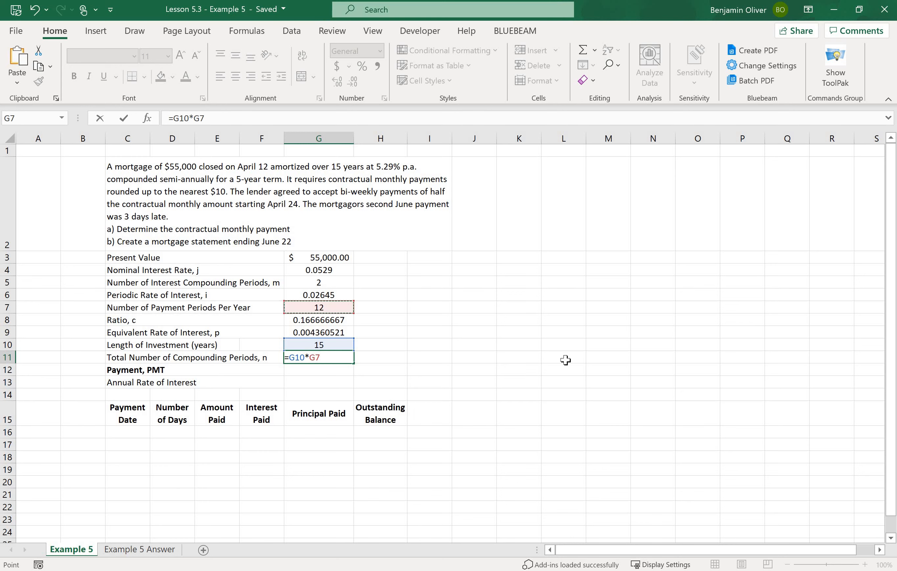
key("Return")
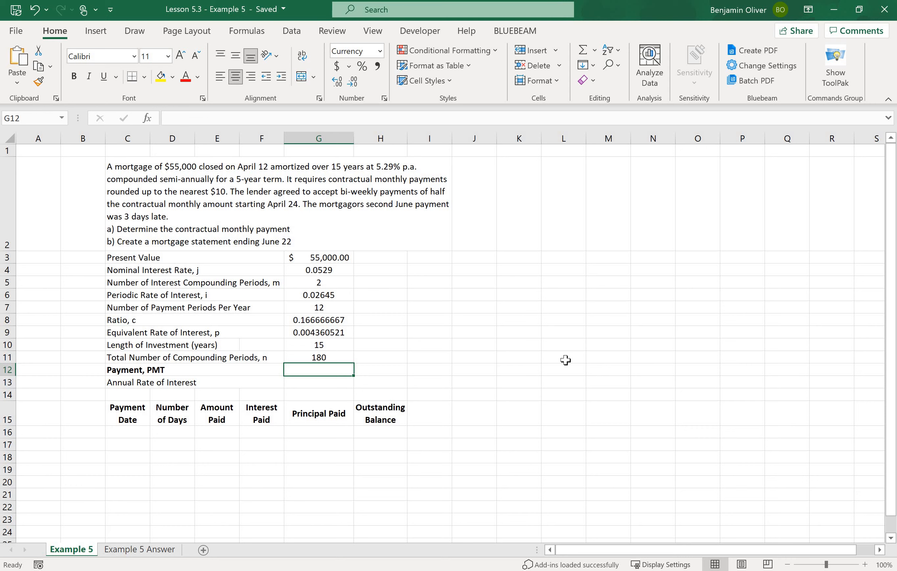
Calculate the payment in G12 with the formula =PMT(G9,G11,G3,0,0)
type("=pmt(")
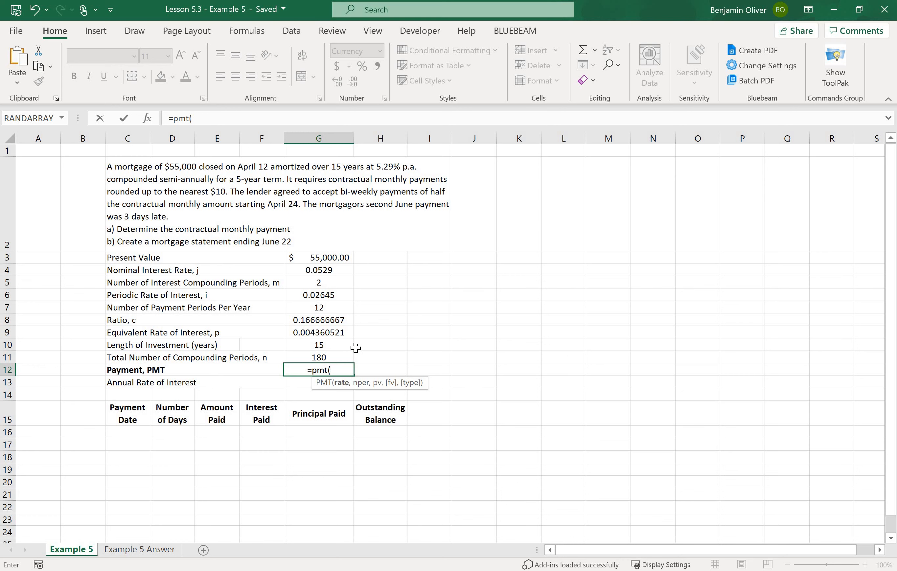
left_click(318, 331)
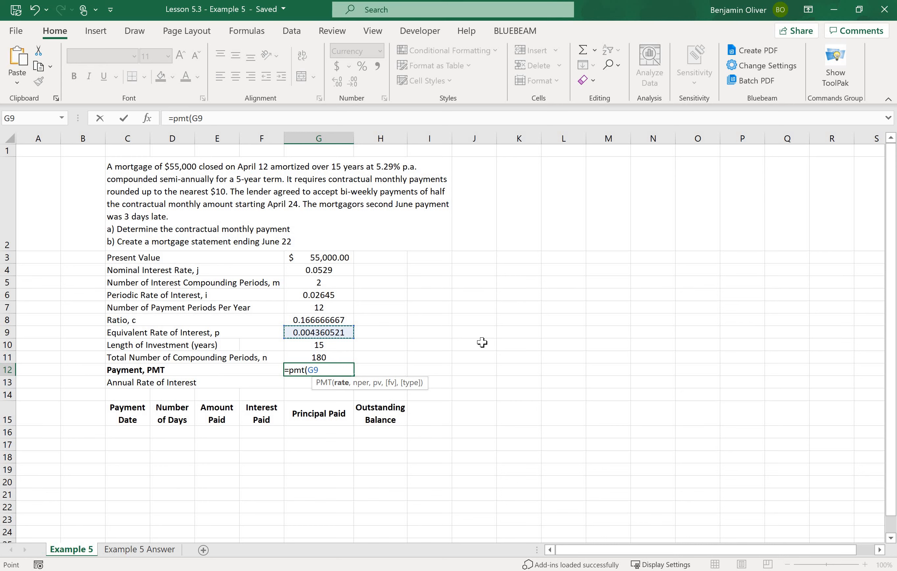
type(",")
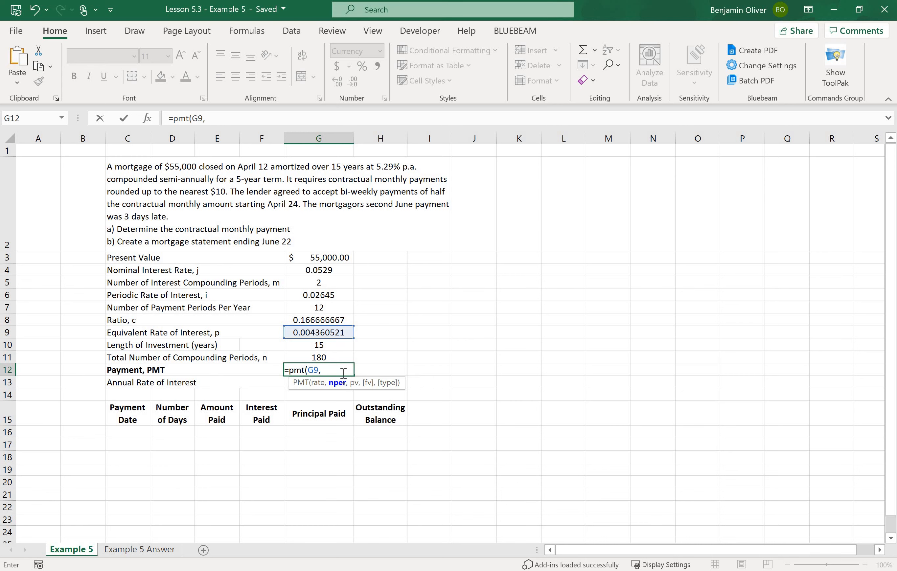
left_click(318, 358)
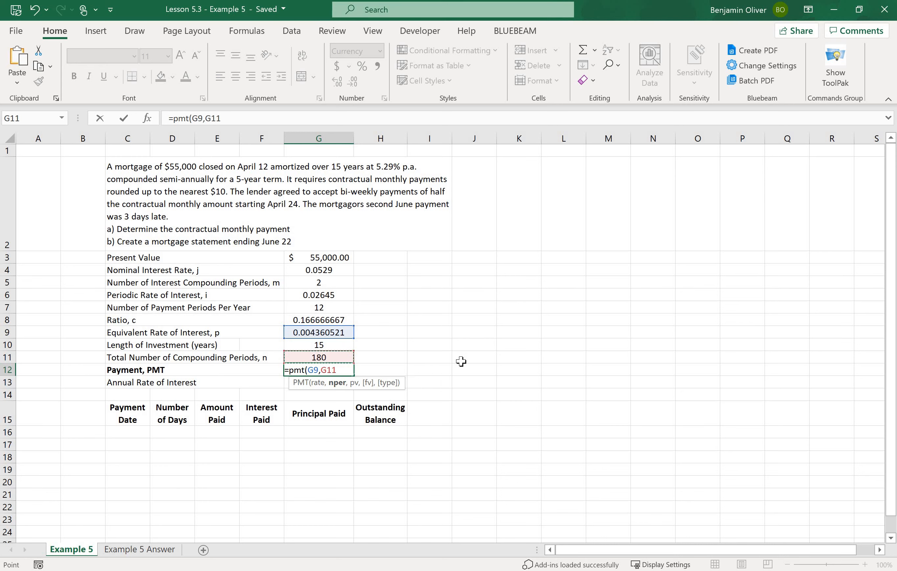
type(",")
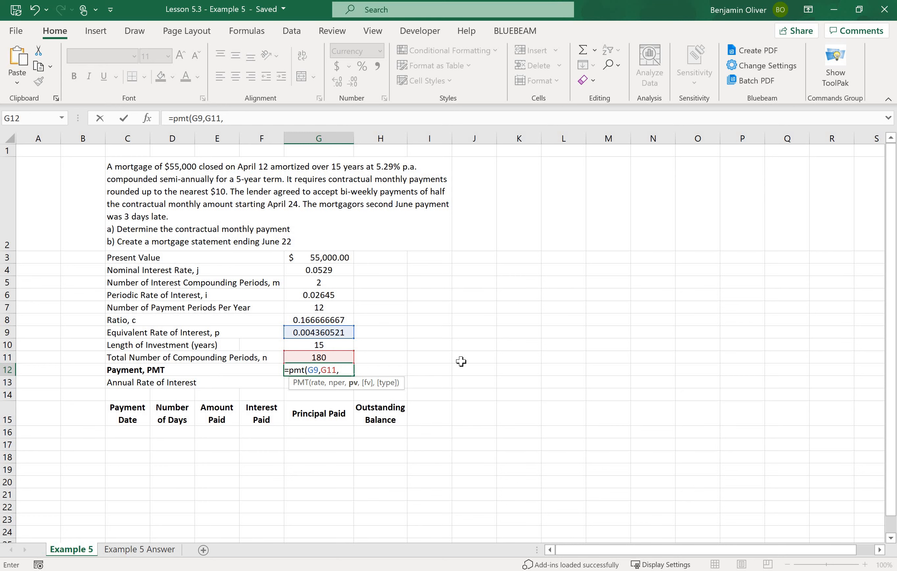
left_click(319, 260)
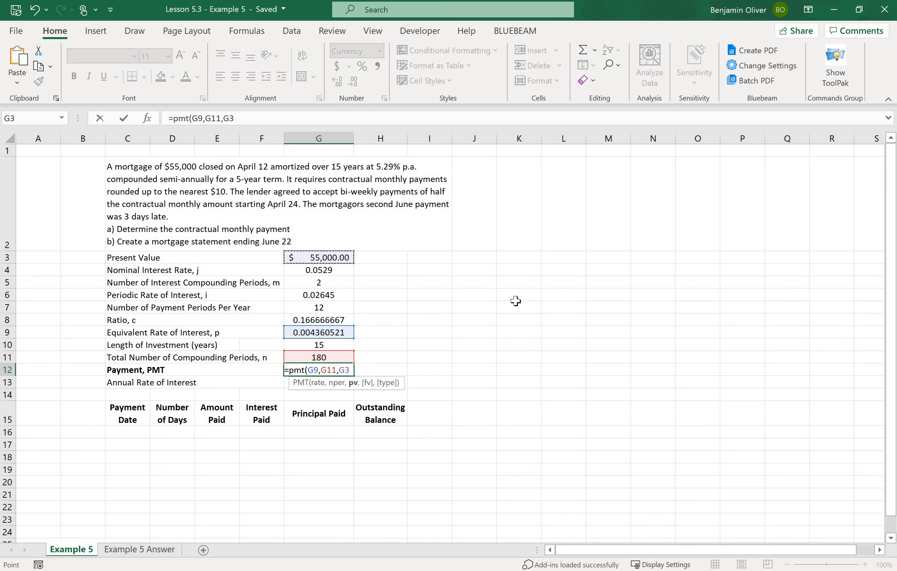
type(",")
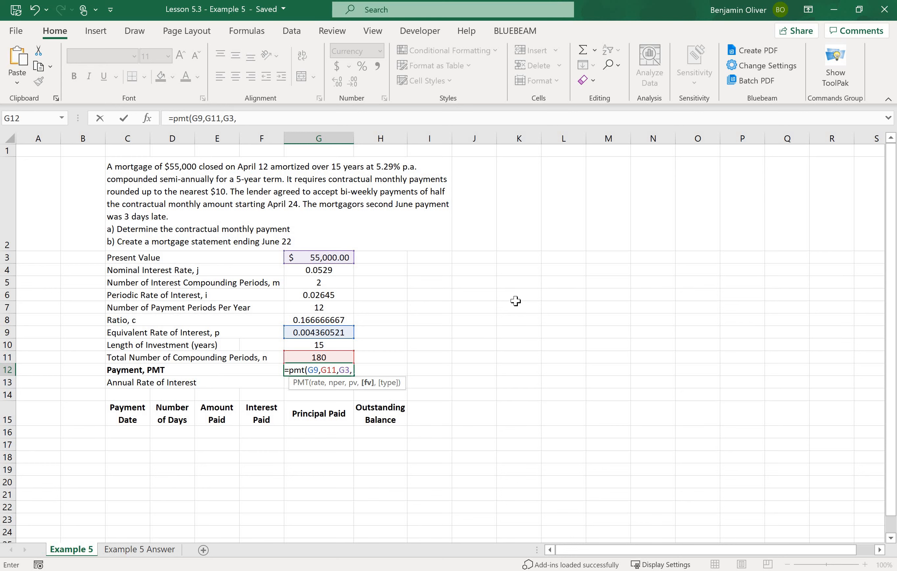
type("0,")
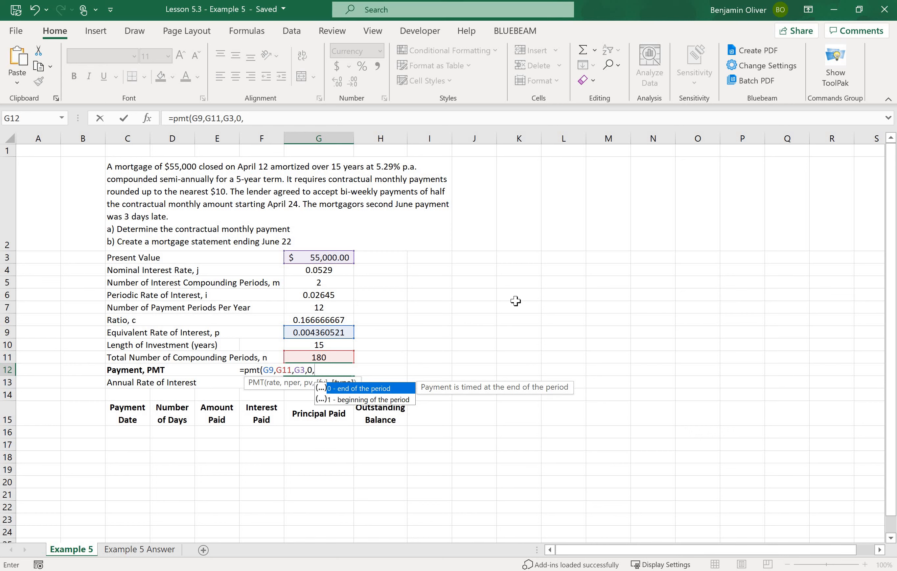
type("0)")
key("Return")
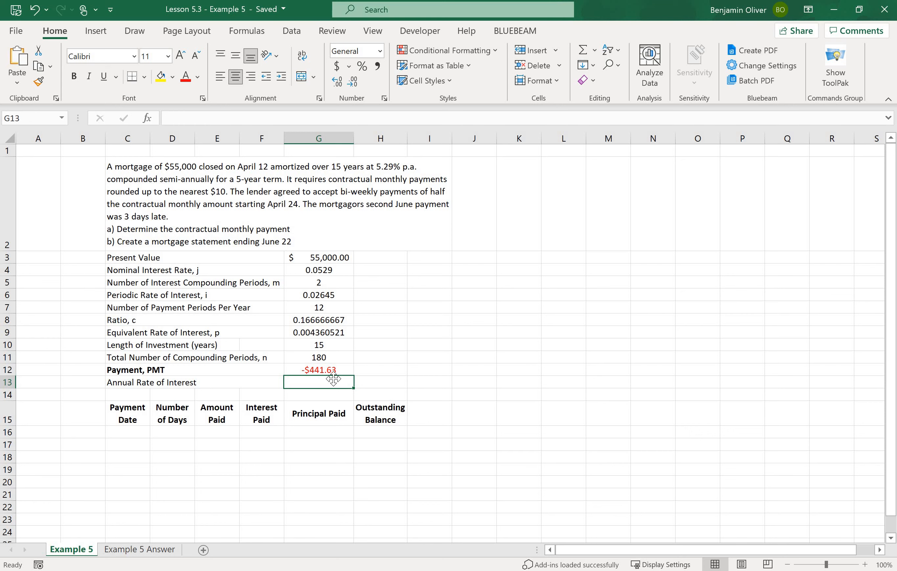
Multiply the payment formula in G12 by -1 so it reads =-1*PMT(G9,G11,G3,0,0)
double_click(313, 370)
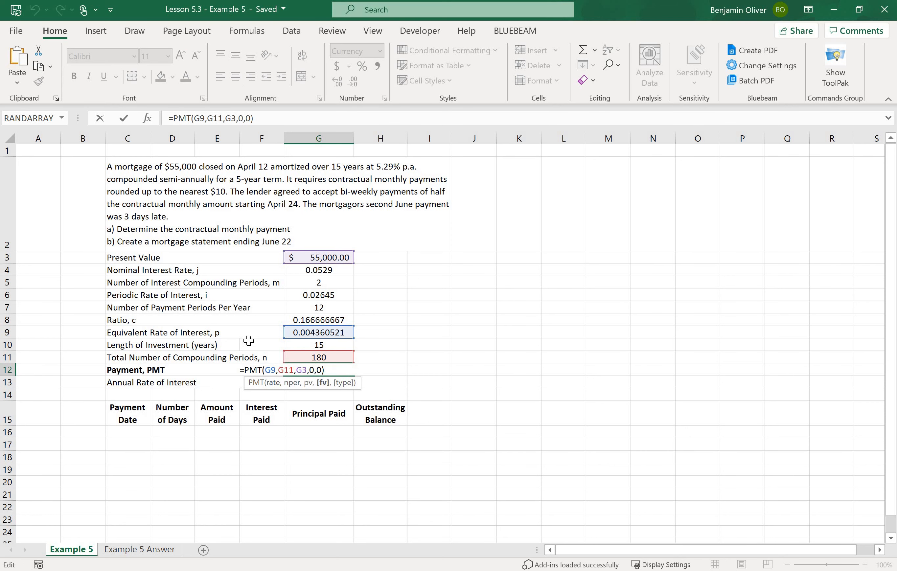
key("Home")
key("Right")
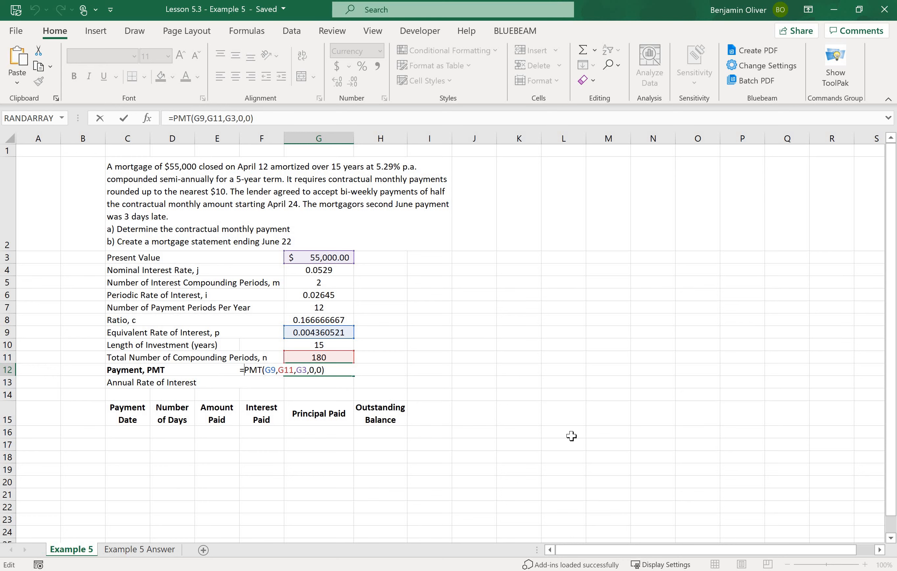
type("-1")
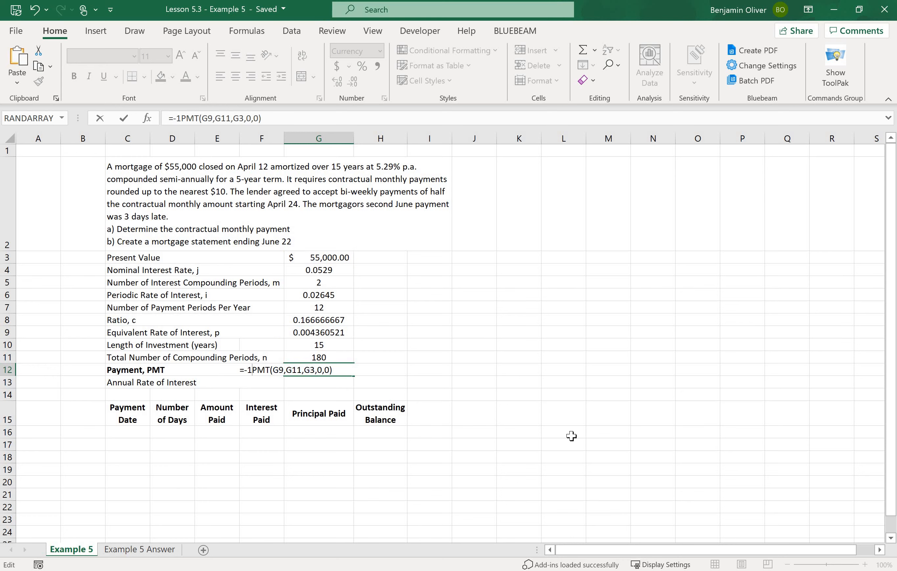
type("*")
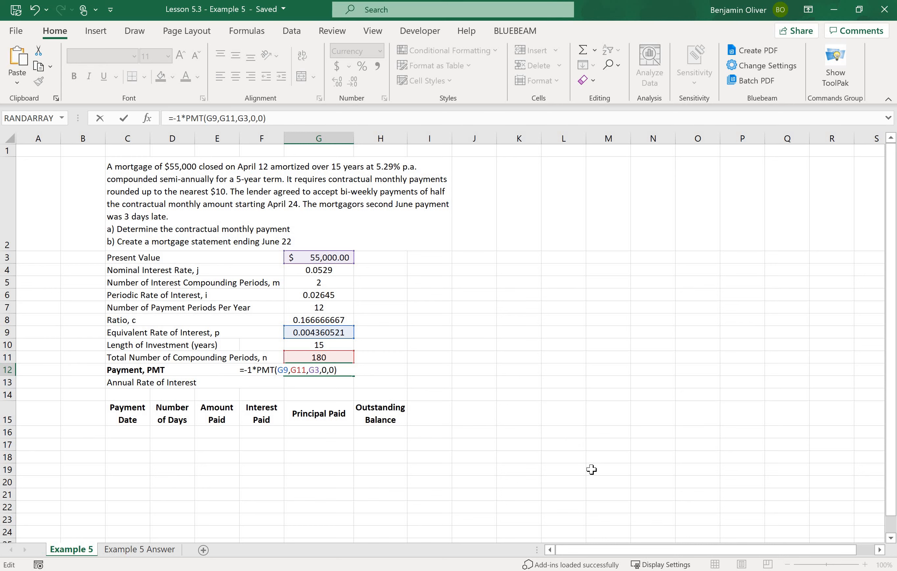
key("Return")
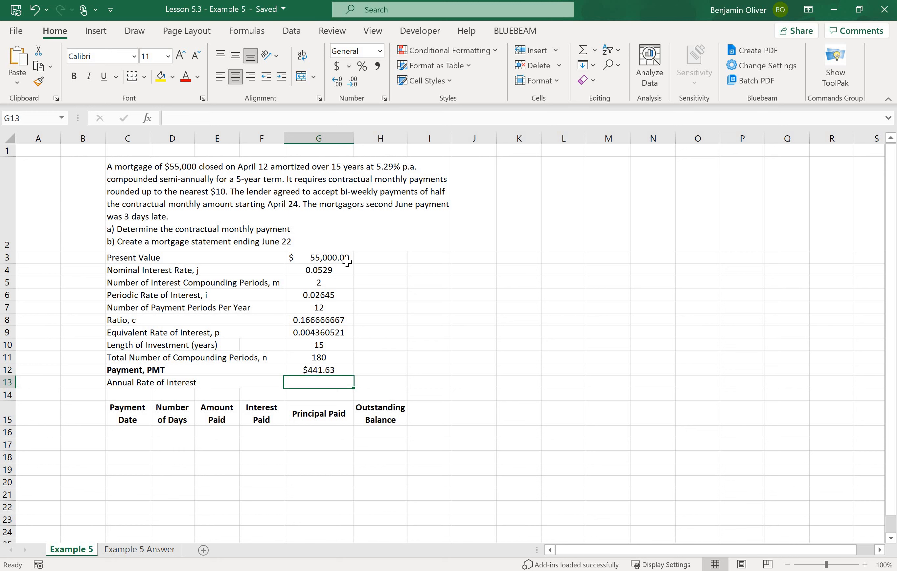
Calculate the annual rate of interest in G13 with the formula =G9*12
type("=")
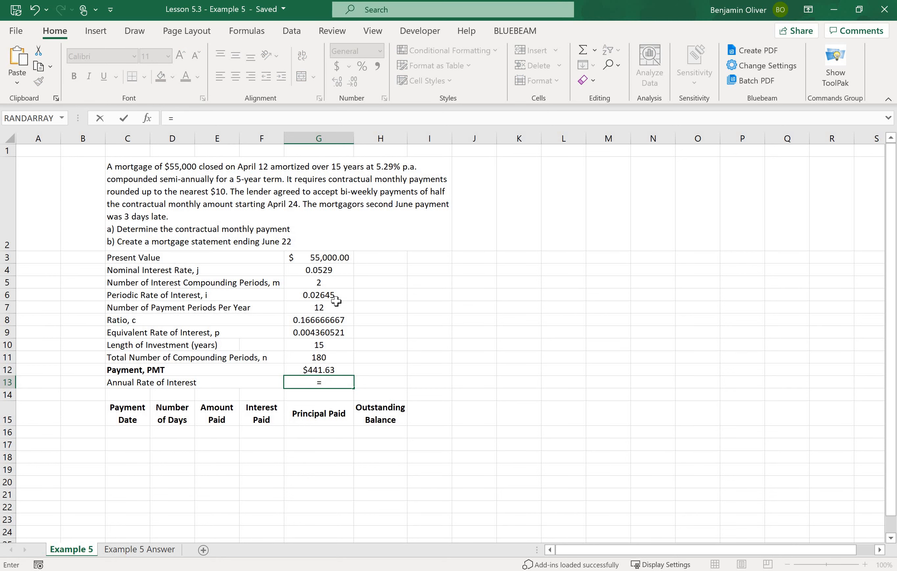
left_click(315, 334)
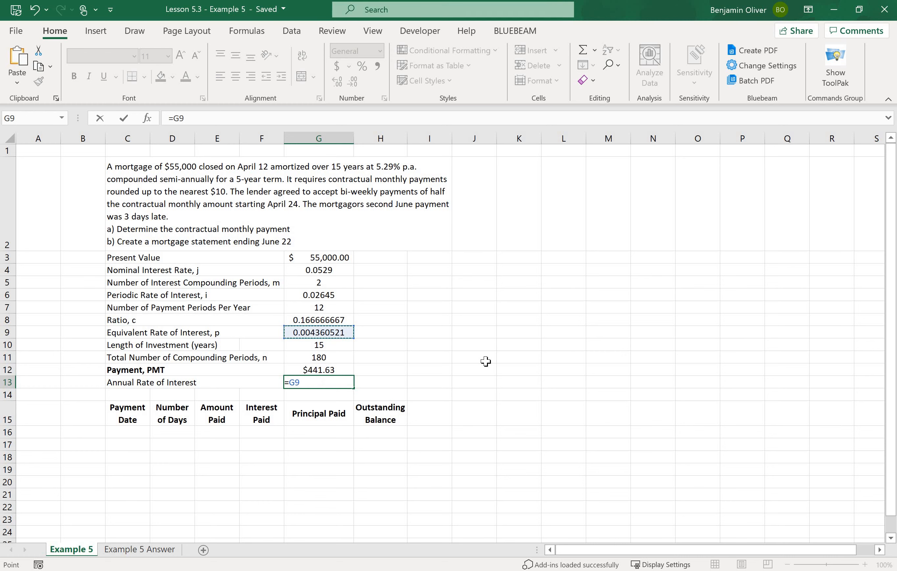
type("*12")
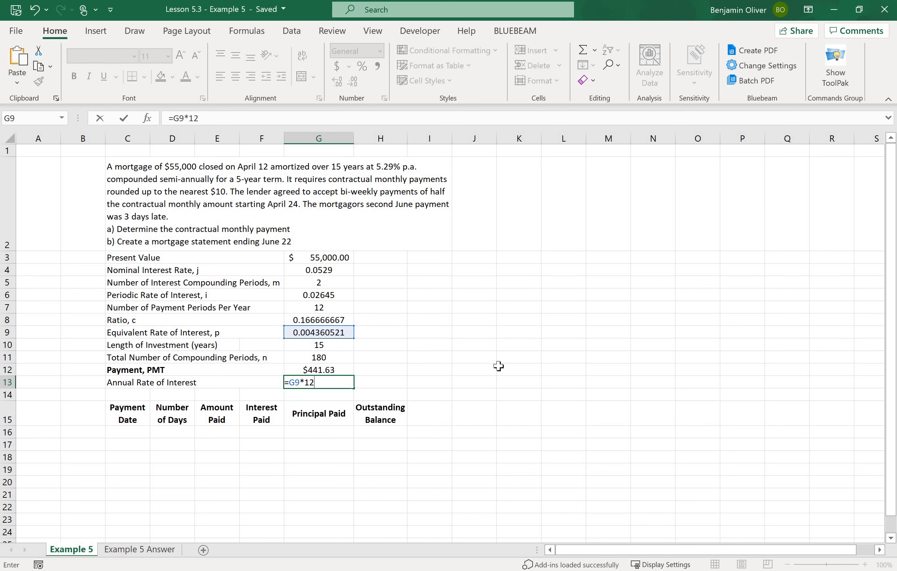
key("Return")
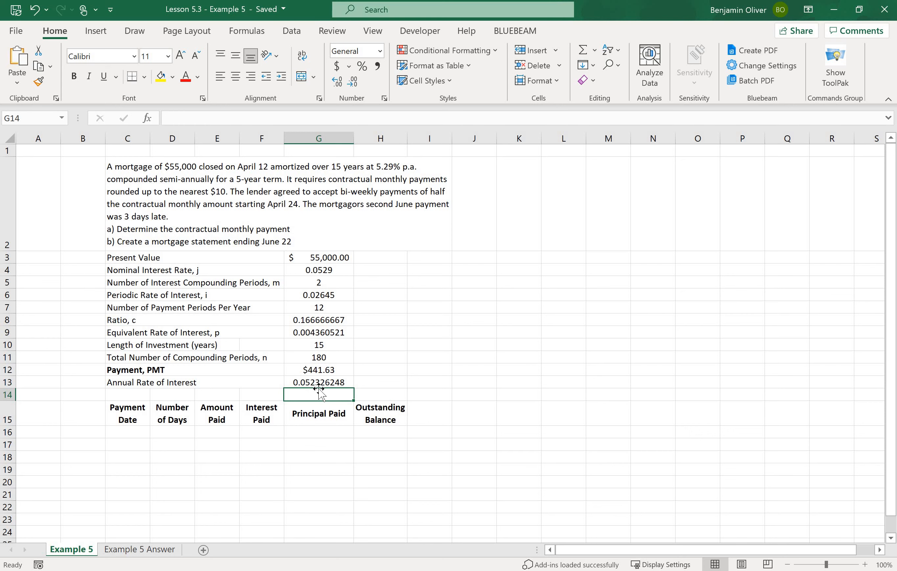
Compare the nominal, equivalent and annual interest rates with their compounding and payment periods, and check the payment formula in G12
left_click(314, 269)
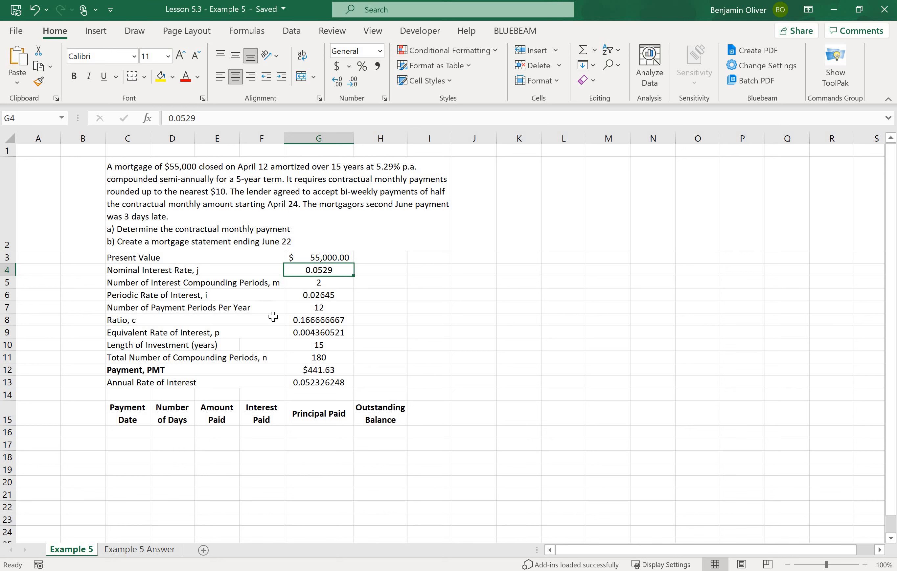
left_click(317, 332)
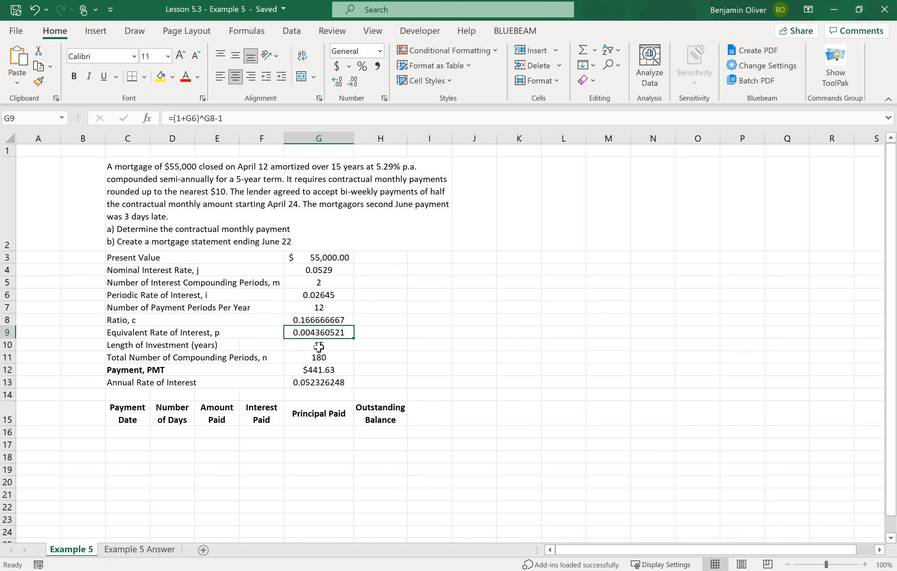
left_click(326, 382)
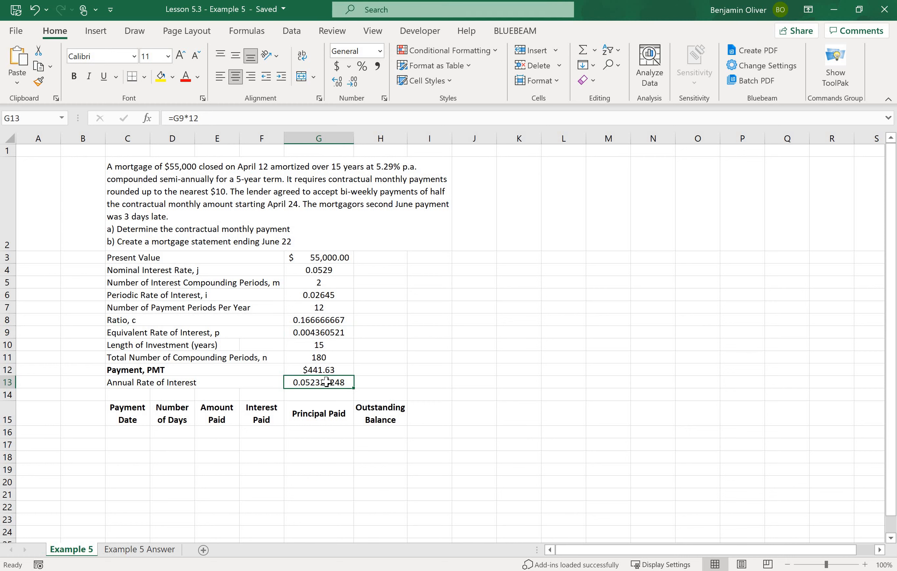
left_click(308, 269)
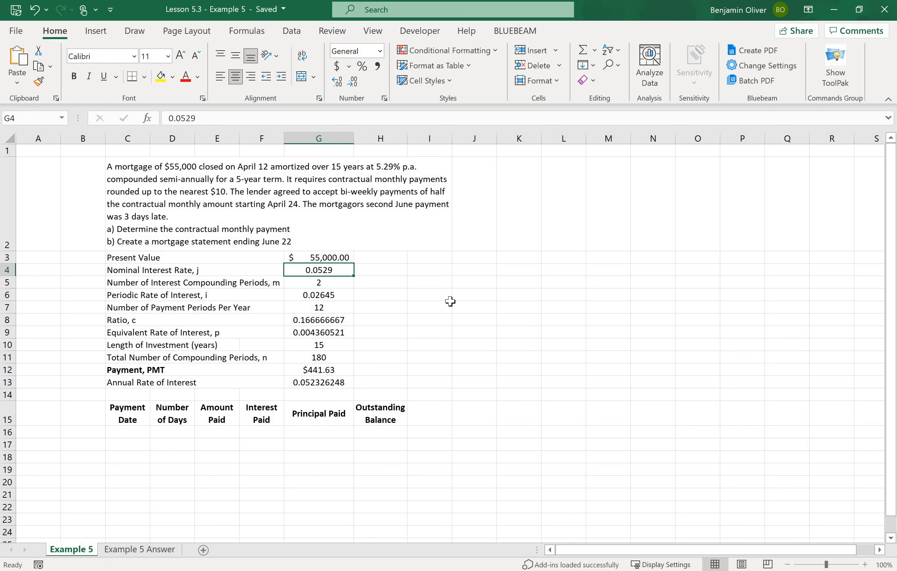
left_click(340, 283)
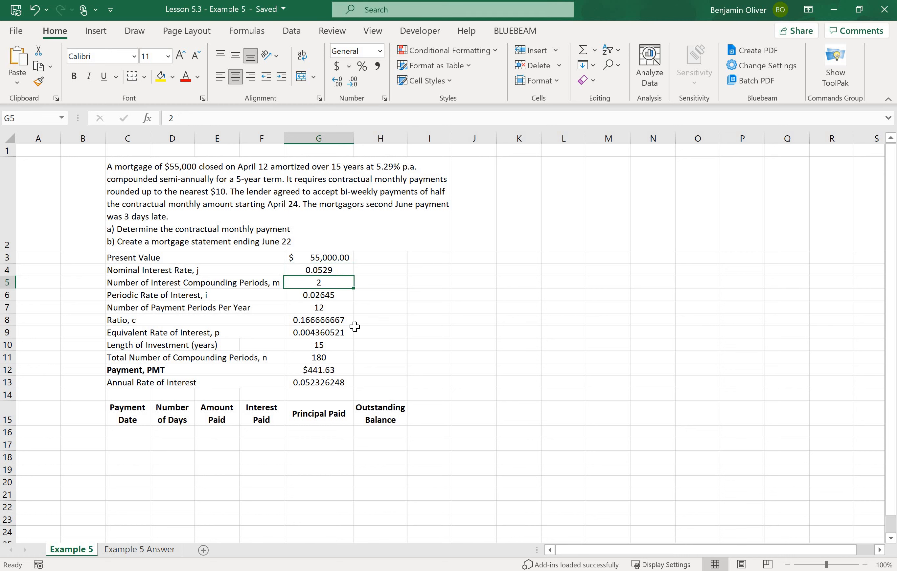
left_click(318, 305)
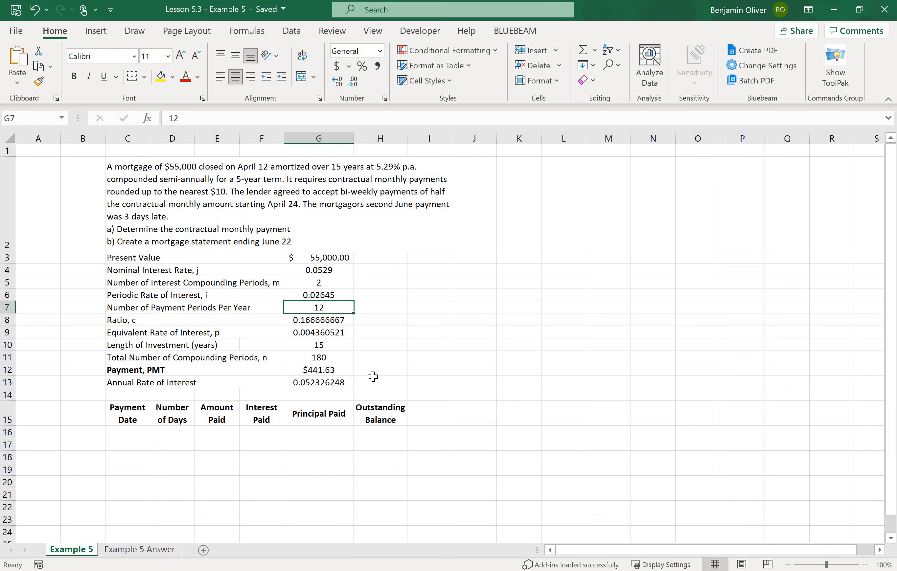
left_click(329, 372)
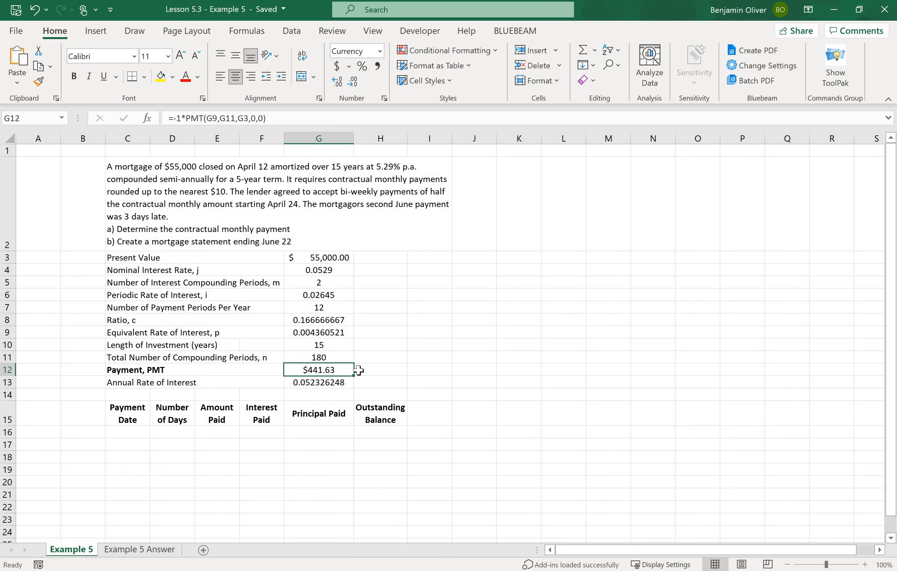
Round up the payment in H12 with the formula =ROUNDUP(G12,2)
left_click(396, 374)
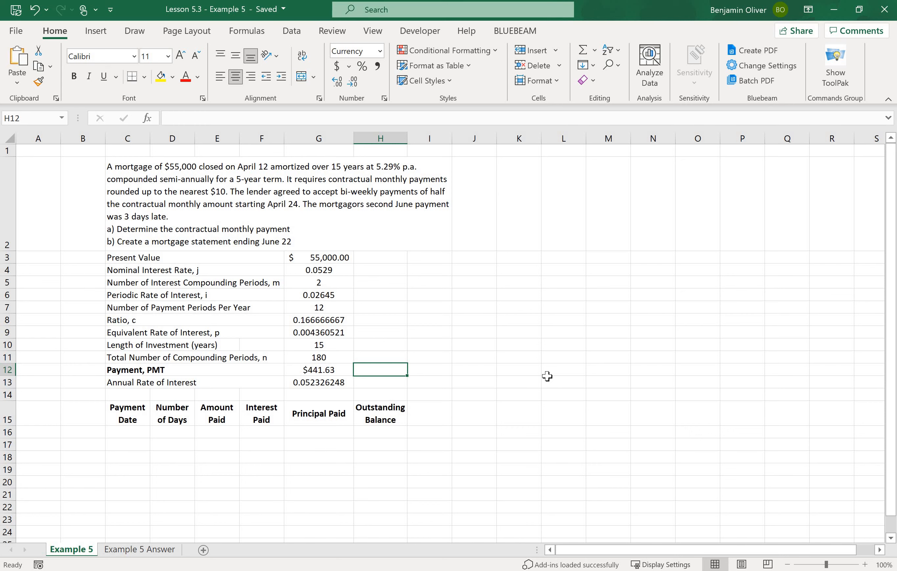
type("=")
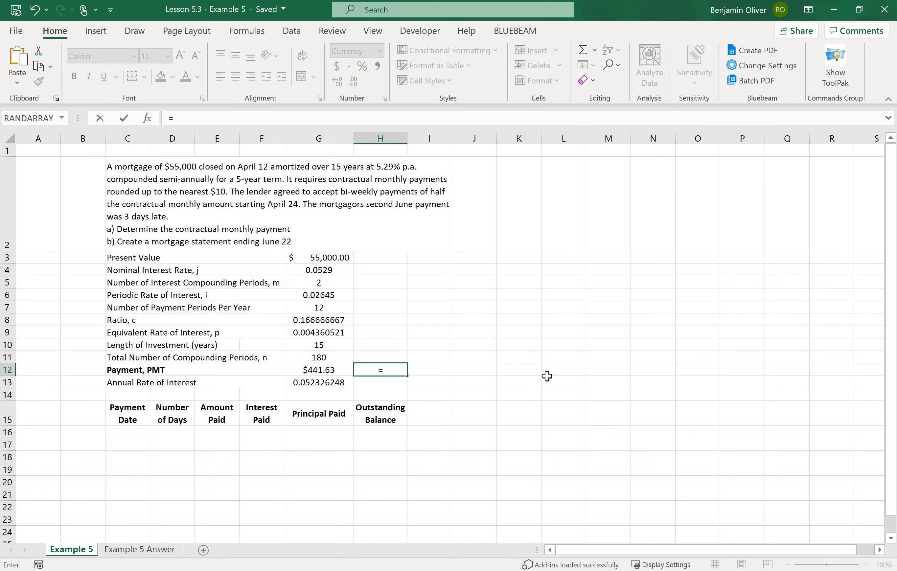
type("round")
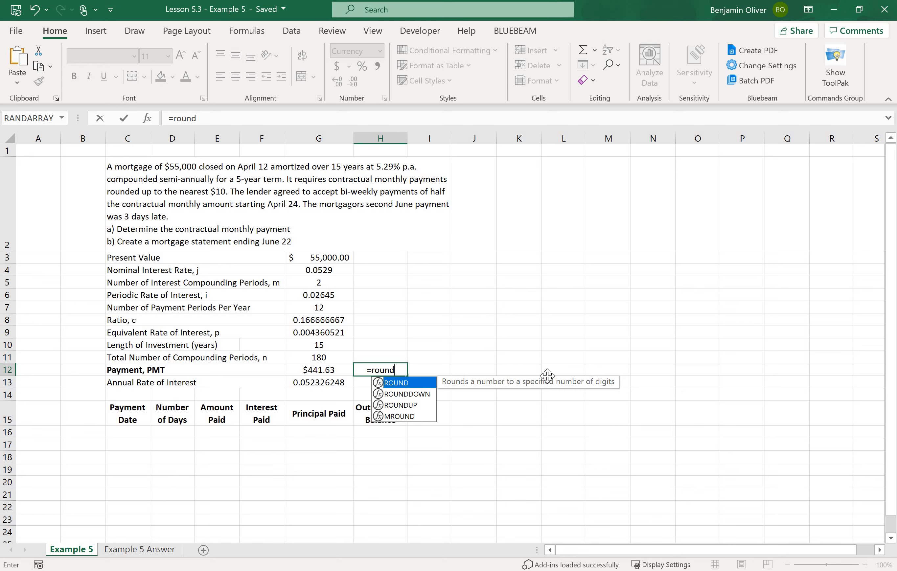
key("Down")
key("Down")
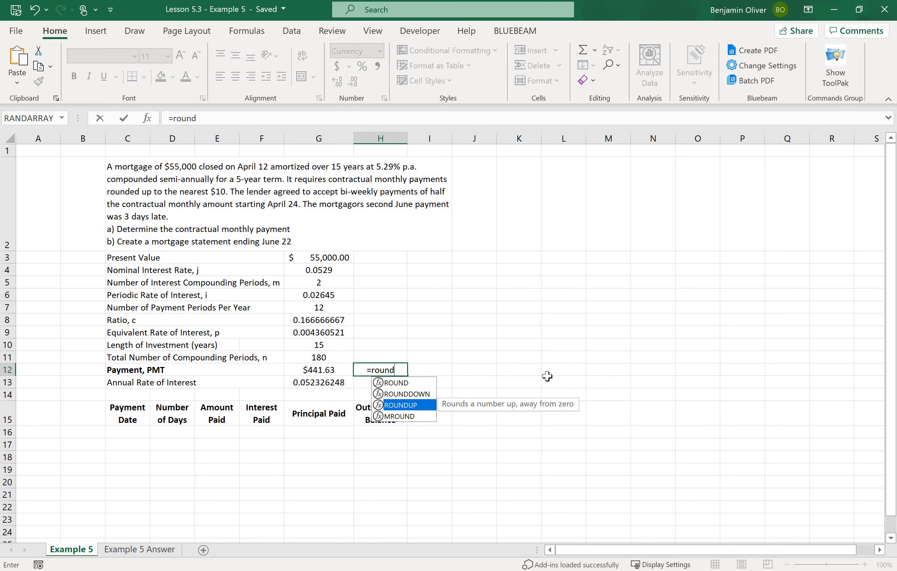
type("up(")
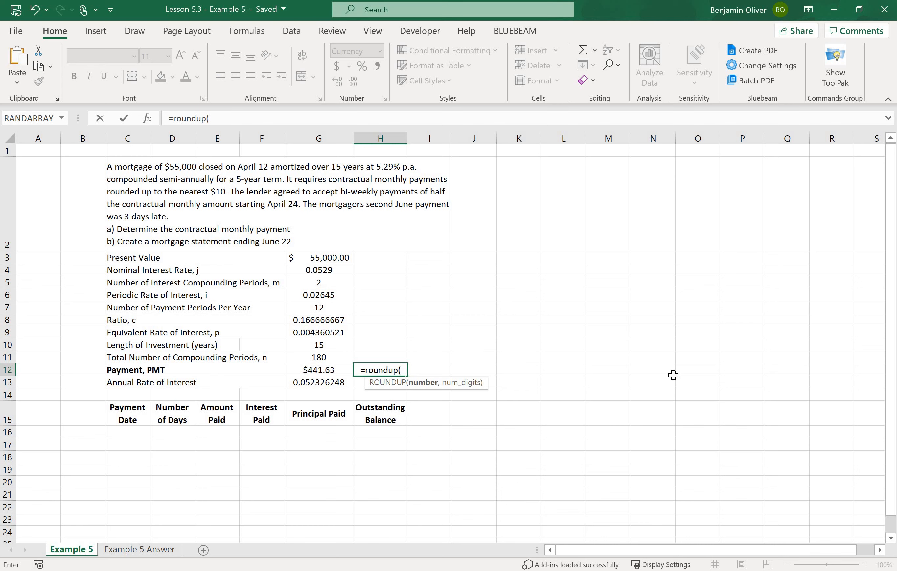
left_click(311, 373)
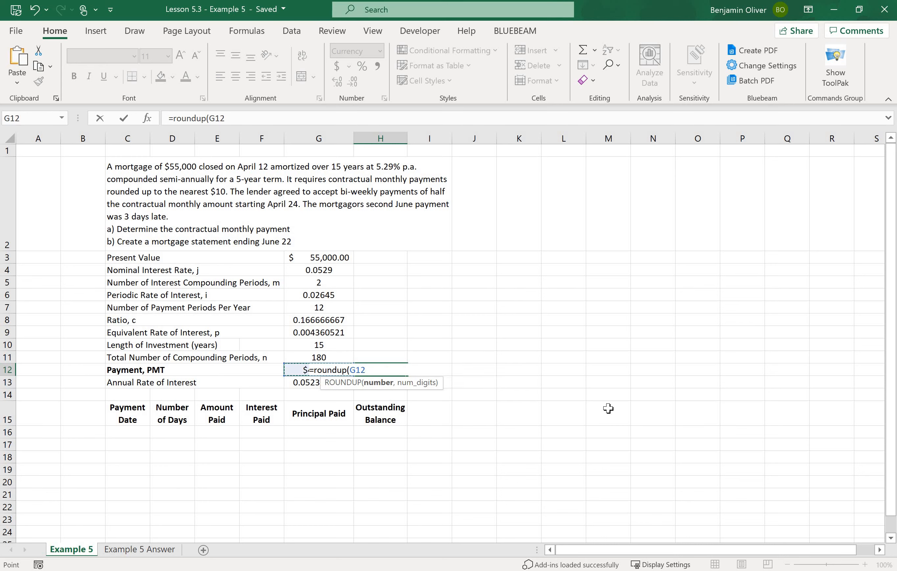
type(",")
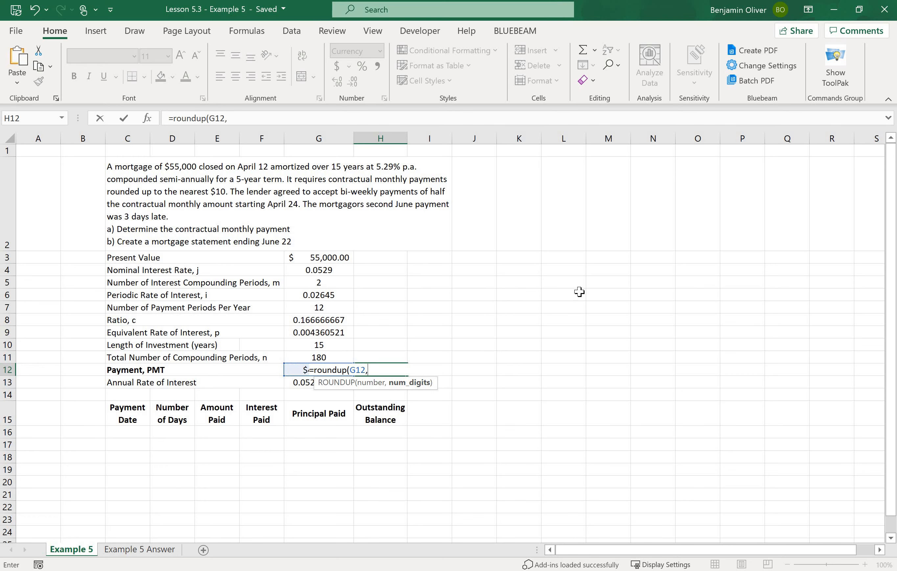
type("0")
key("Return")
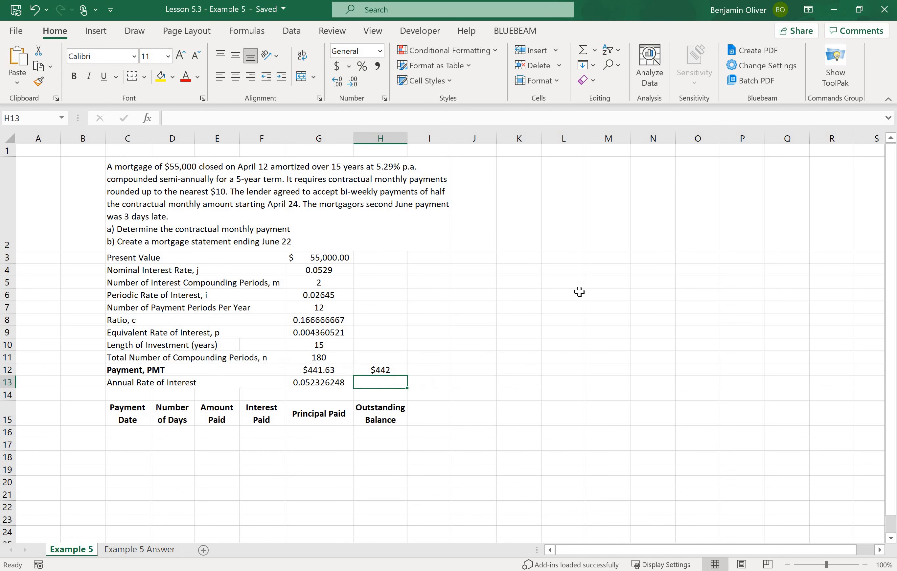
Try rounding up the payment in H12 to one decimal place with the formula =ROUNDUP(G12,1)
key("Up")
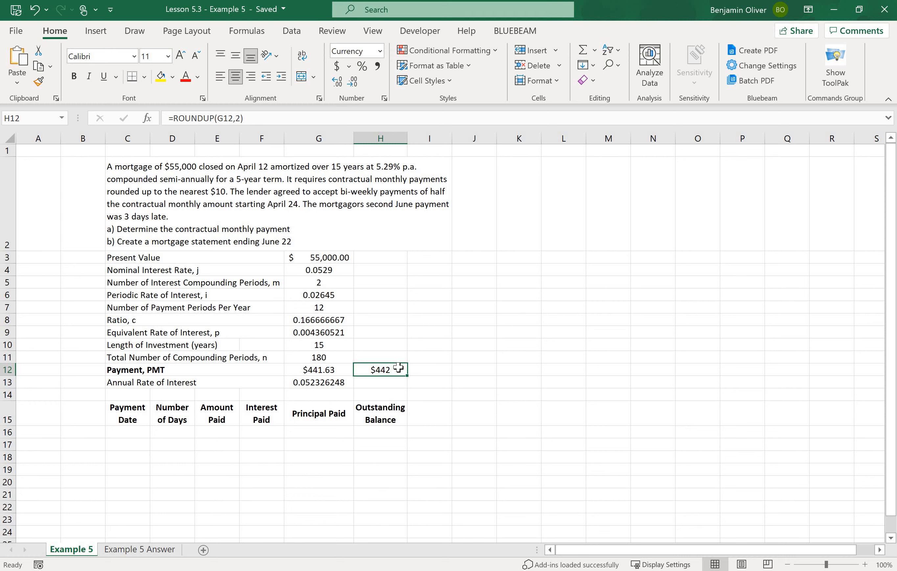
double_click(382, 372)
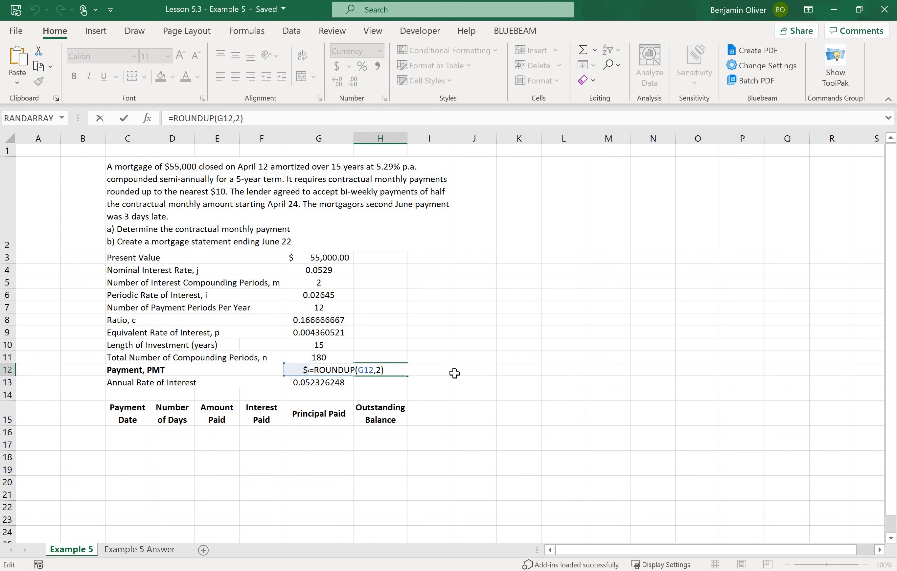
key("Left")
key("BackSpace")
type("1")
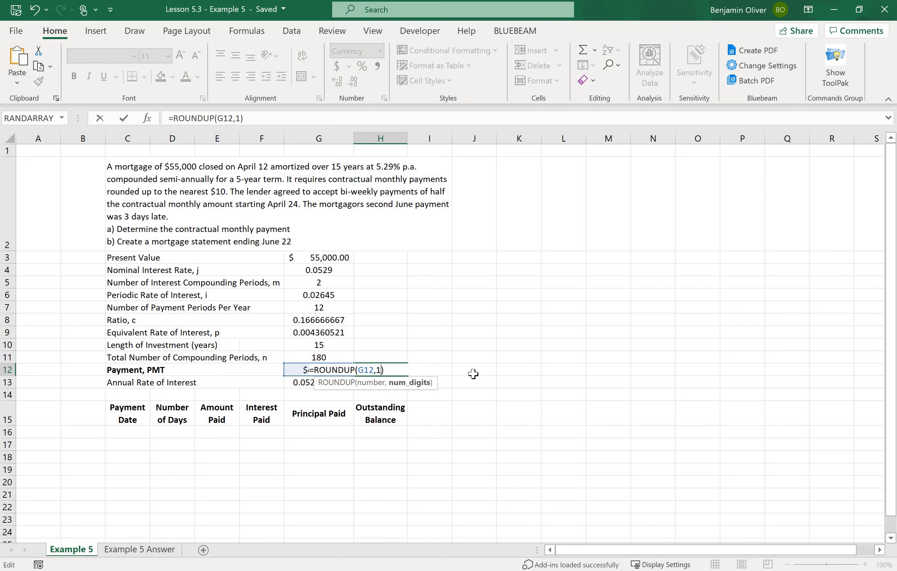
key("Return")
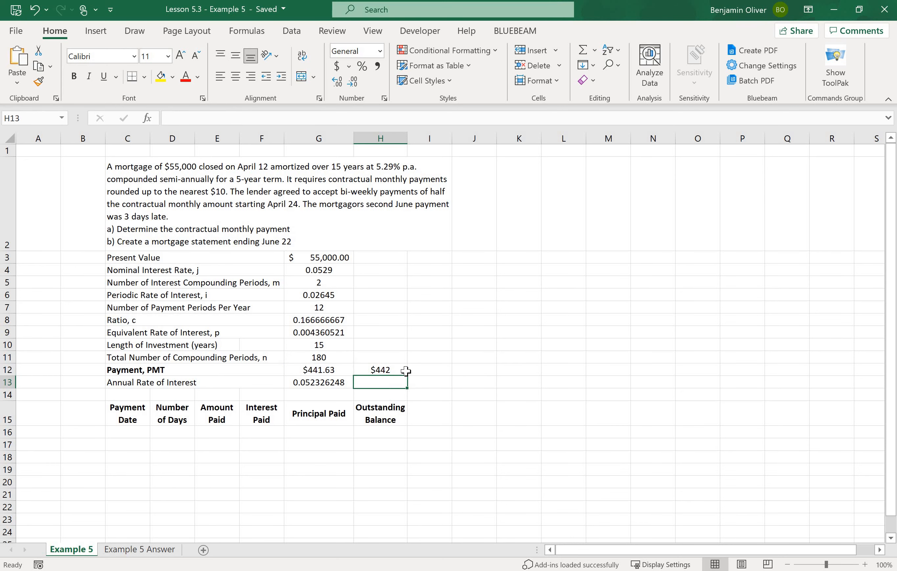
Try rounding up the payment in H12 to four decimal places with the formula =ROUNDUP(G12,4)
double_click(394, 371)
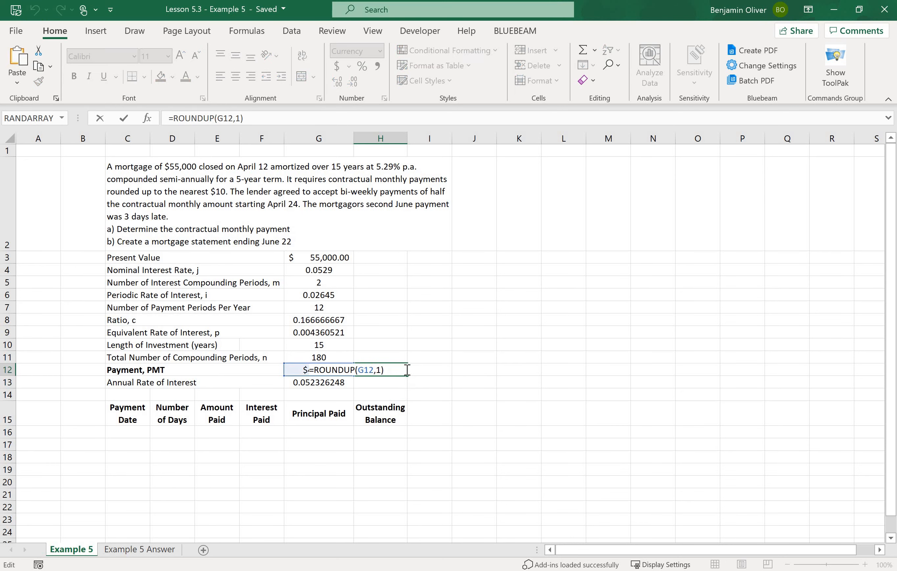
key("Left")
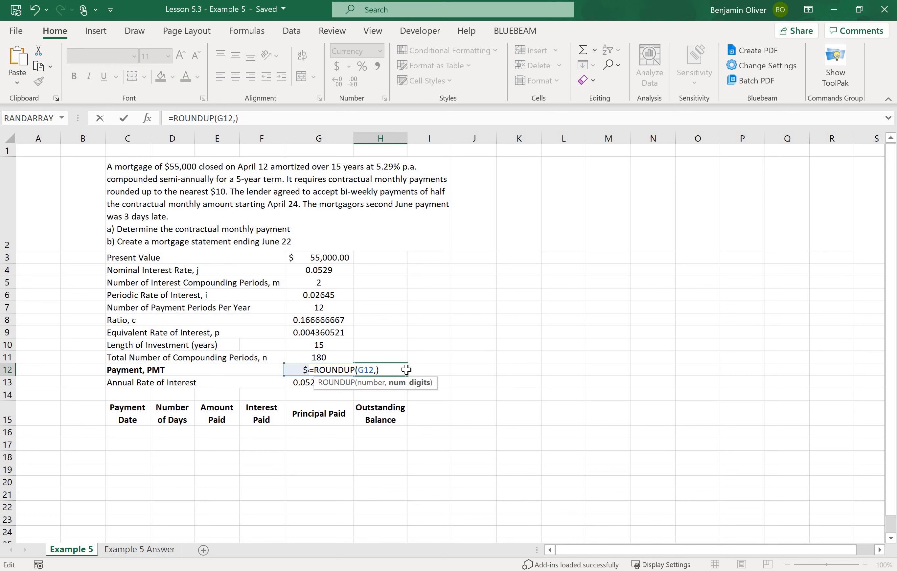
key("Return")
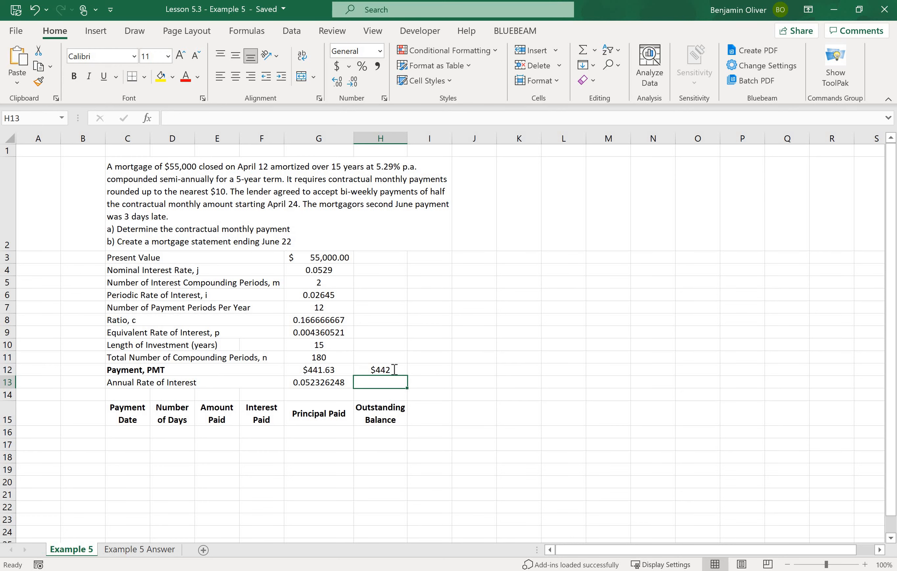
double_click(406, 370)
key("Left")
key("BackSpace")
type("2")
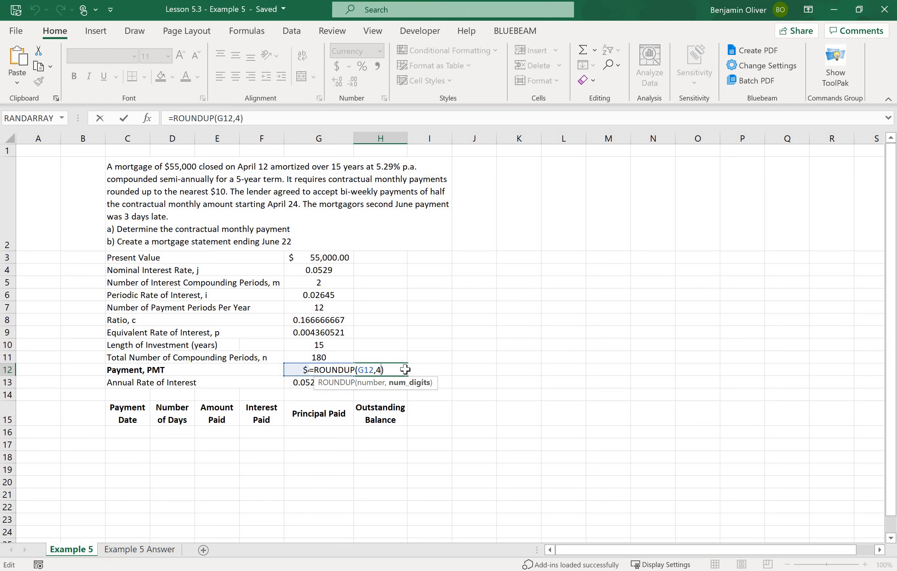
key("Return")
left_click(403, 369)
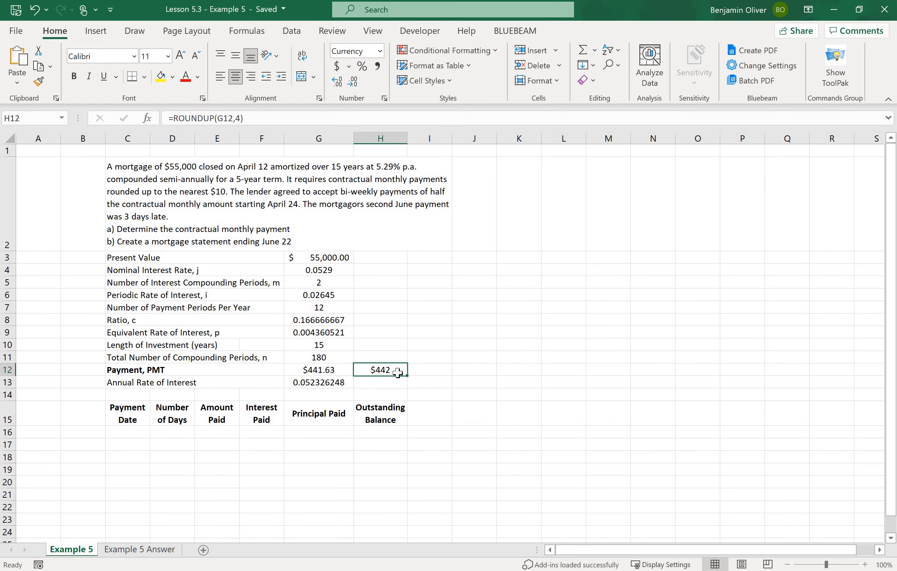
Round up the payment in H12 to the nearest $10 with the formula =ROUNDUP(G12,-1)
double_click(400, 369)
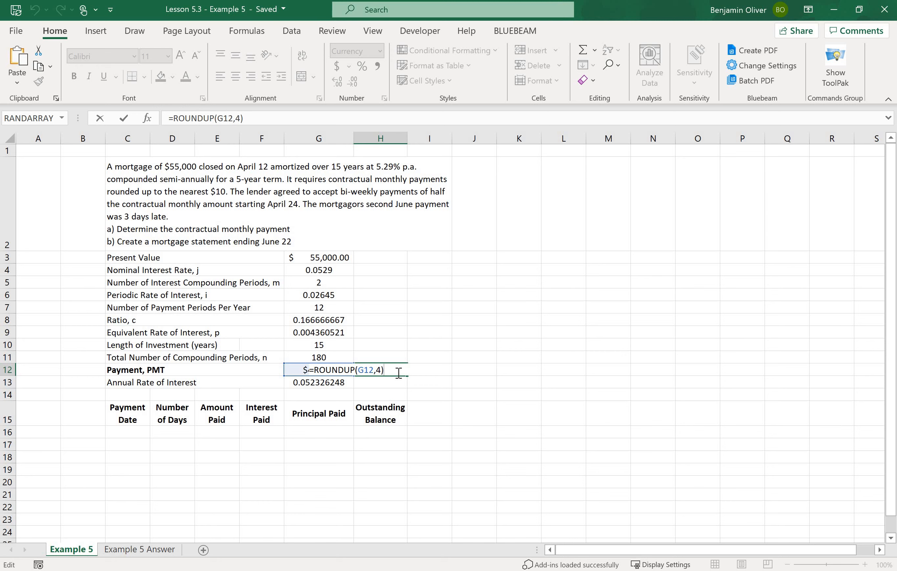
key("Left")
key("BackSpace")
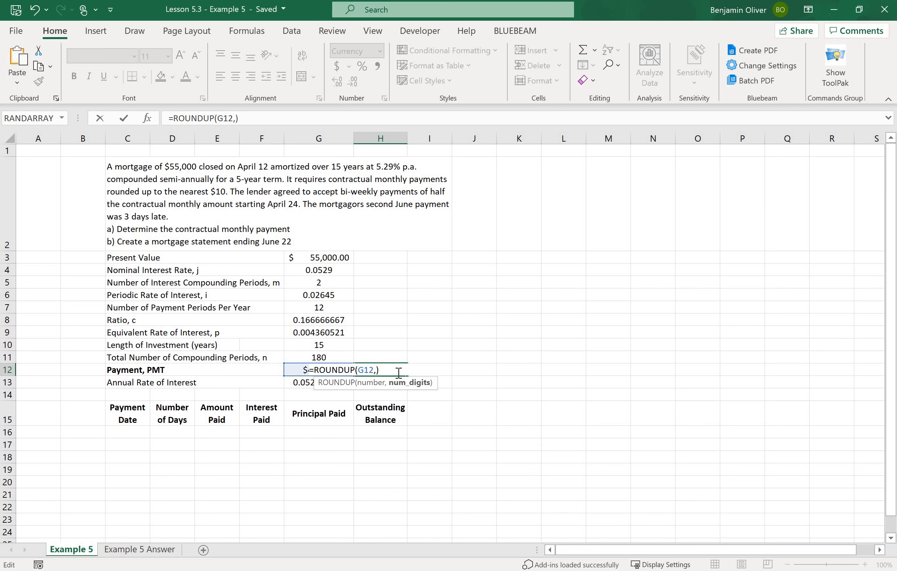
type("-1")
key("Return")
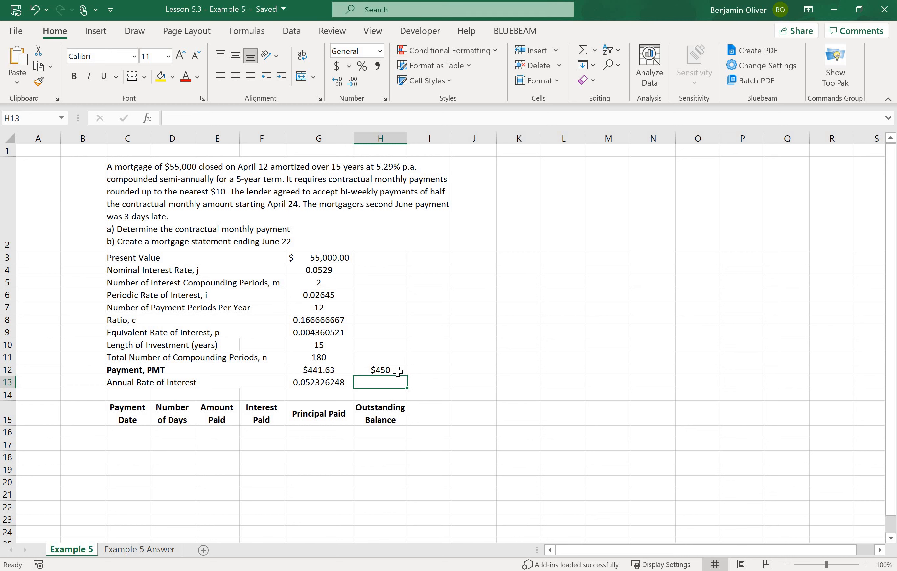
Remove the minus sign from the digits argument in H12's rounding formula and re-enter it, keeping =ROUNDUP(G12,-1)
double_click(397, 371)
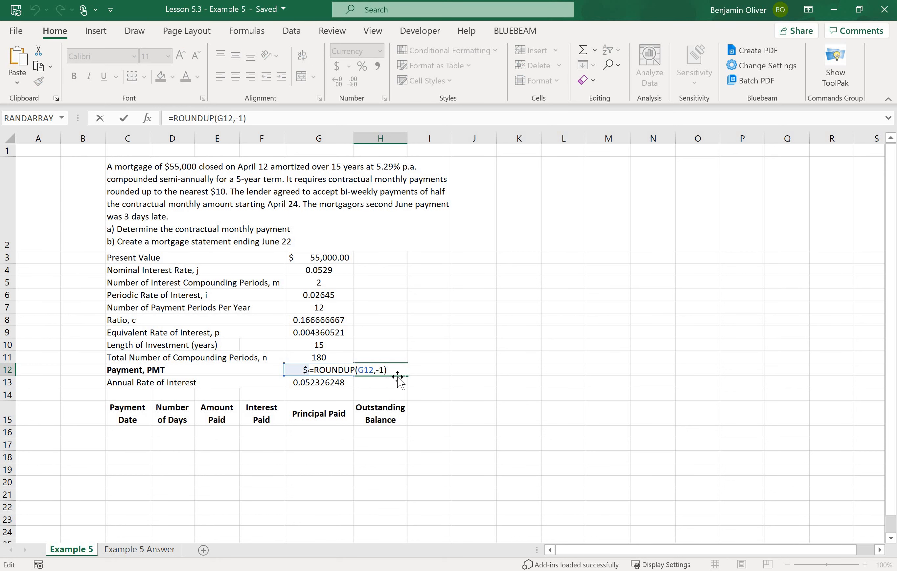
key("Left")
key("Left")
key("BackSpace")
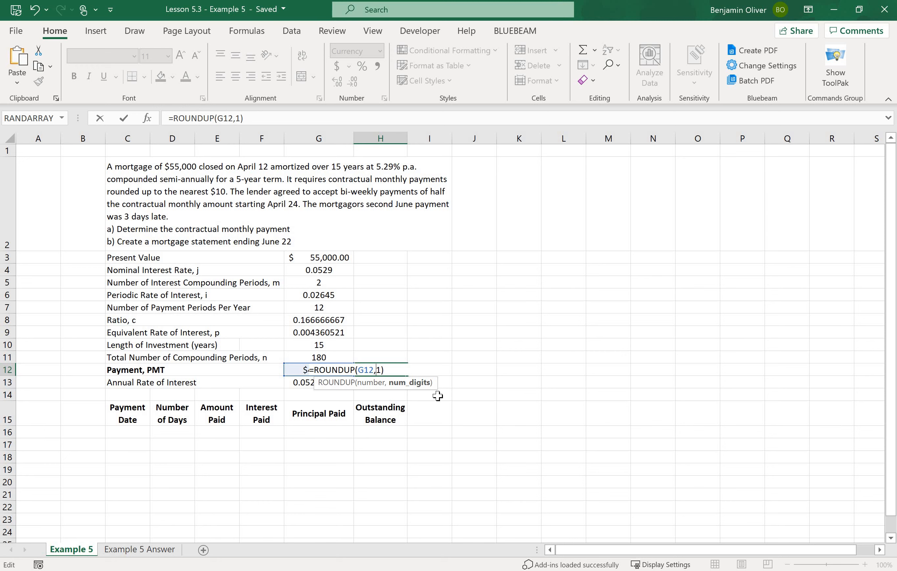
type("-")
key("Return")
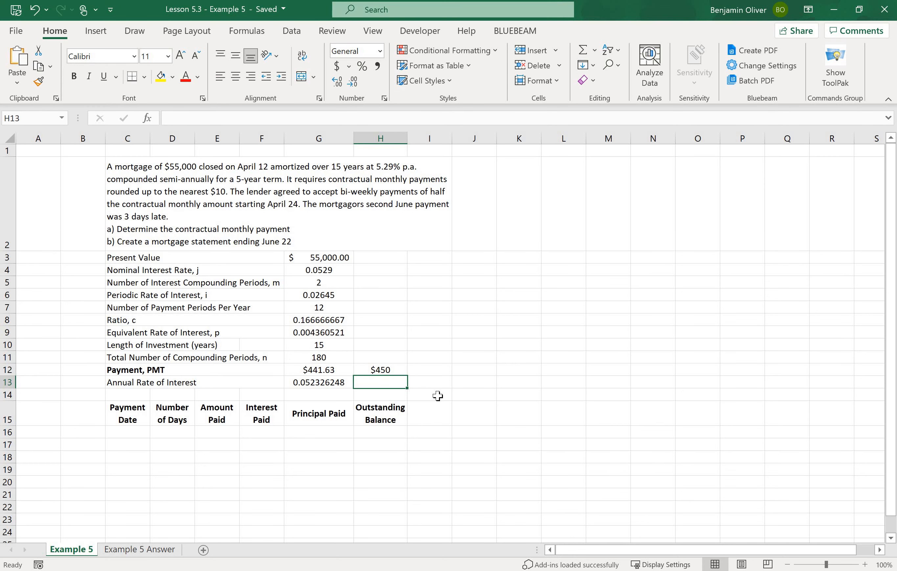
Try rounding up the payment in H12 to the nearest $100 with =ROUNDUP(G12,-2), and undo the change
key("Up")
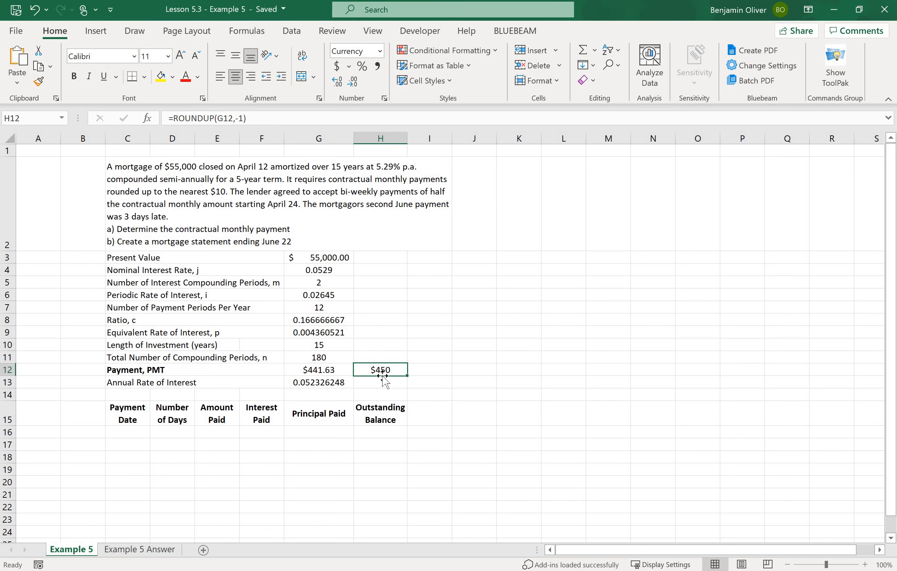
double_click(396, 371)
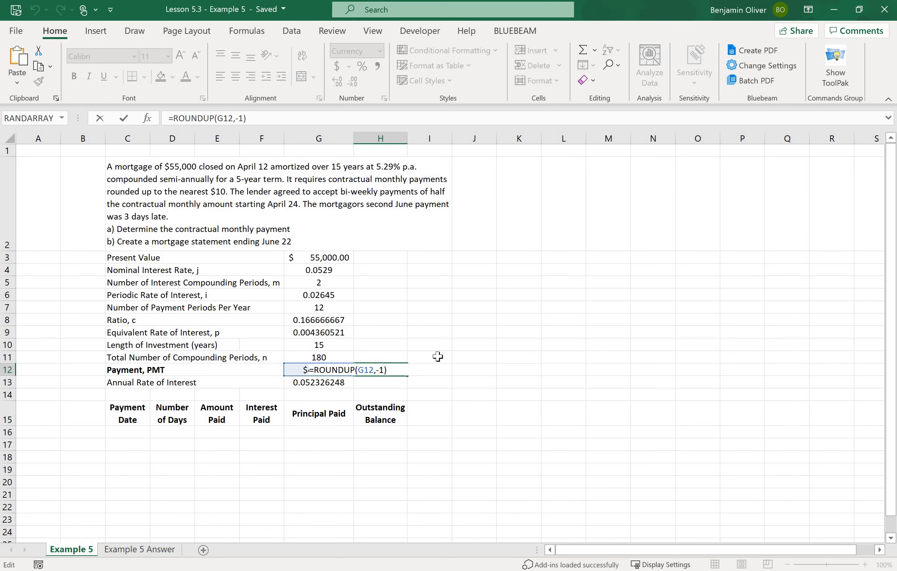
key("BackSpace")
type("2")
key("Return")
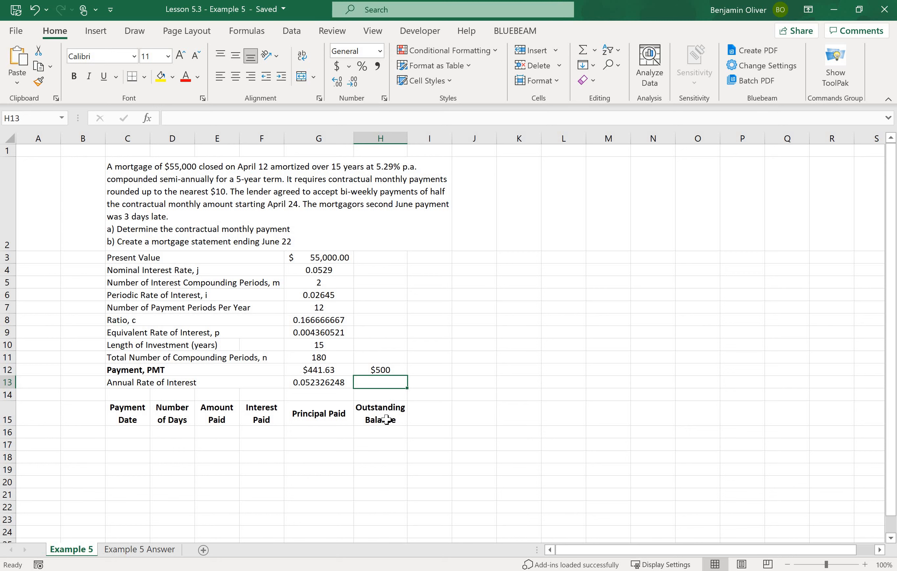
key("ctrl+z")
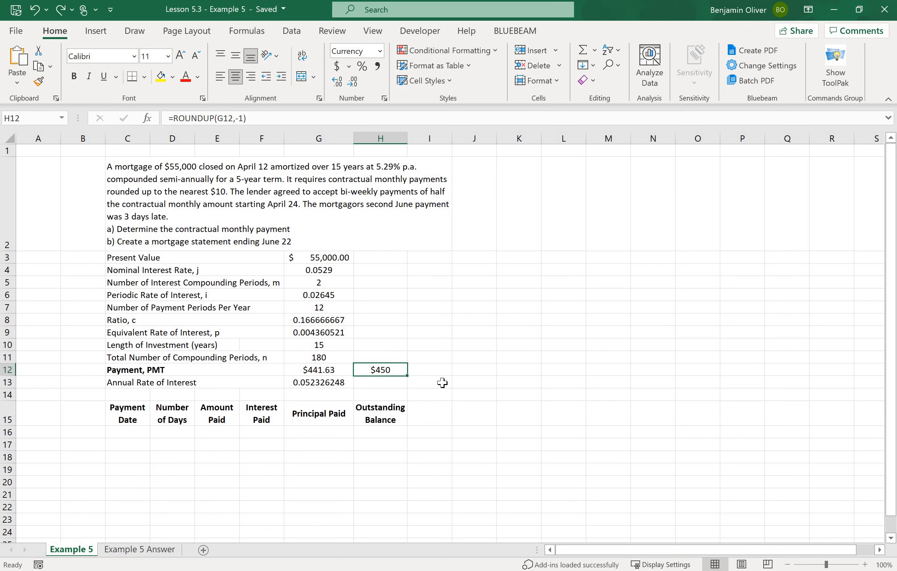
Test the rounding formula by replacing the payment in G12 with 624, and undo the replacement
key("Left")
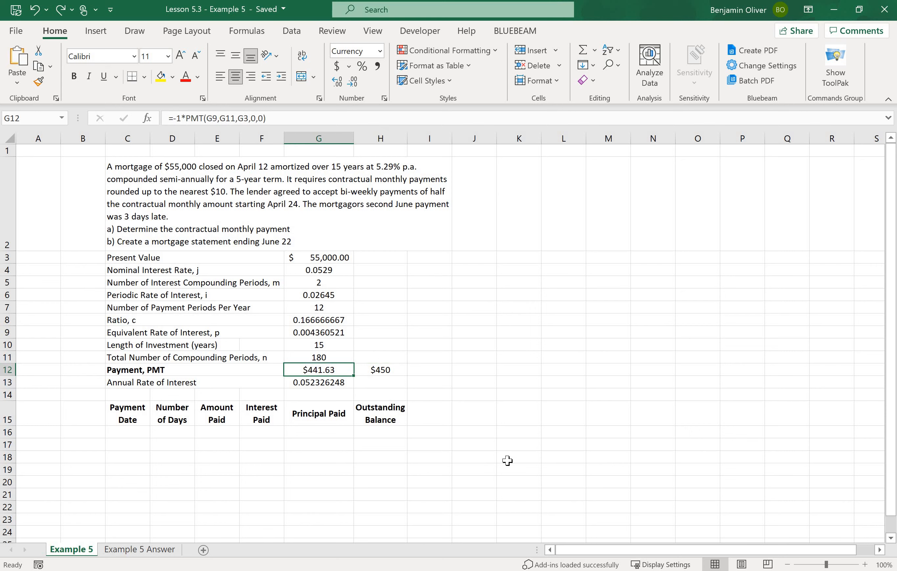
key("Right")
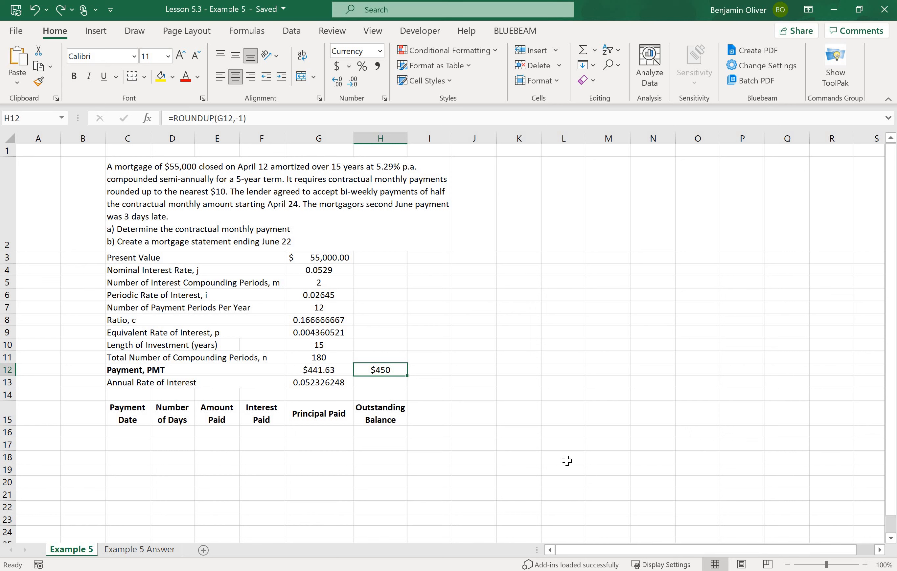
key("Left")
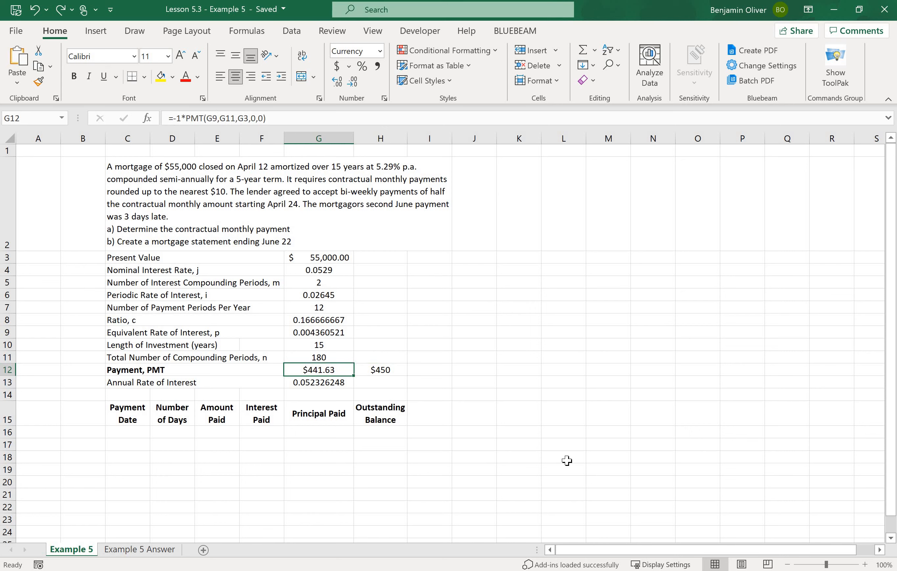
type("6245")
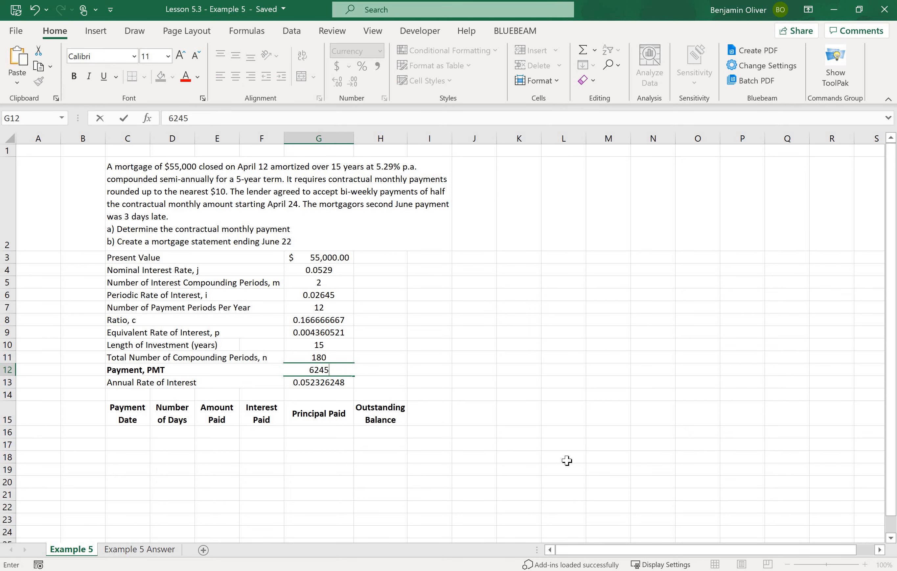
key("BackSpace")
key("Return")
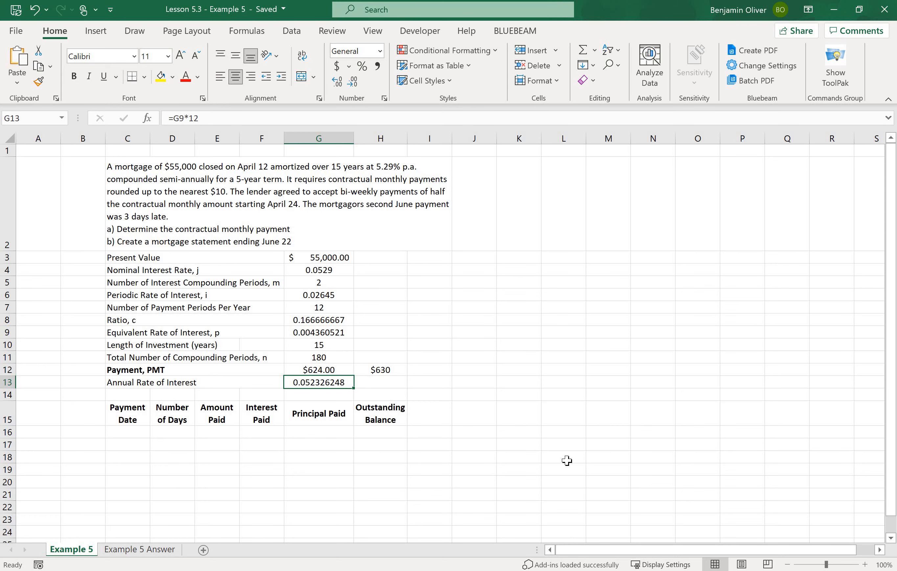
left_click(385, 370)
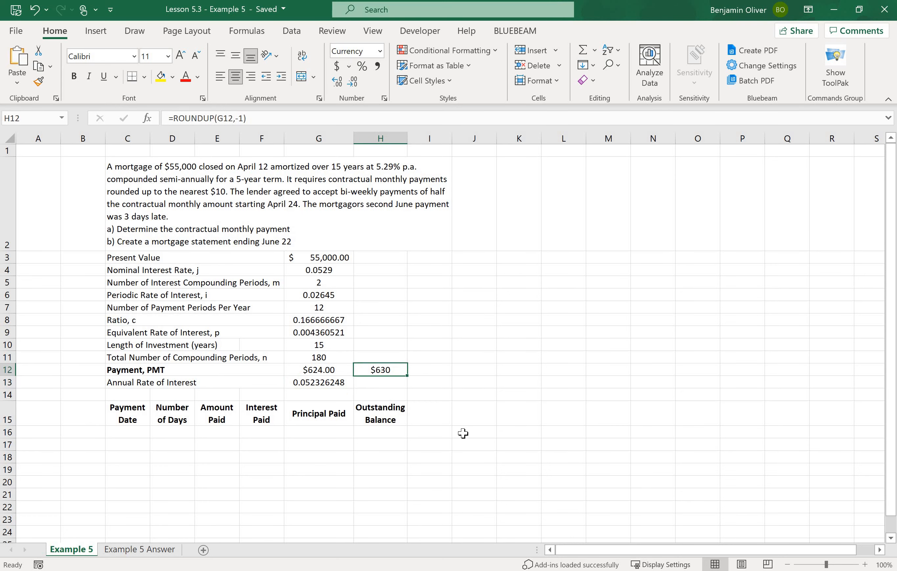
key("ctrl+z")
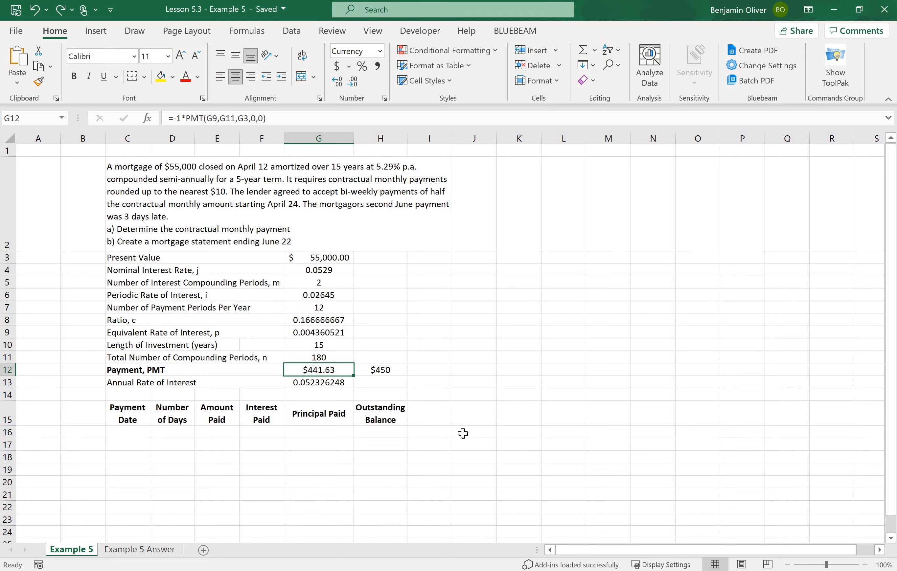
Calculate the bi-weekly payment in I12 as half the rounded monthly payment with the formula =H12/2
key("Right")
key("Right")
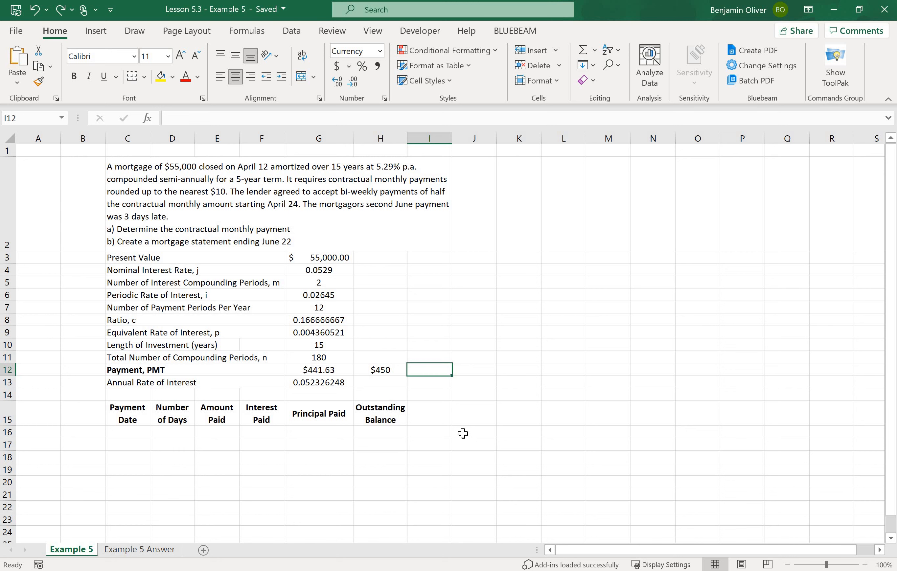
left_click(381, 367)
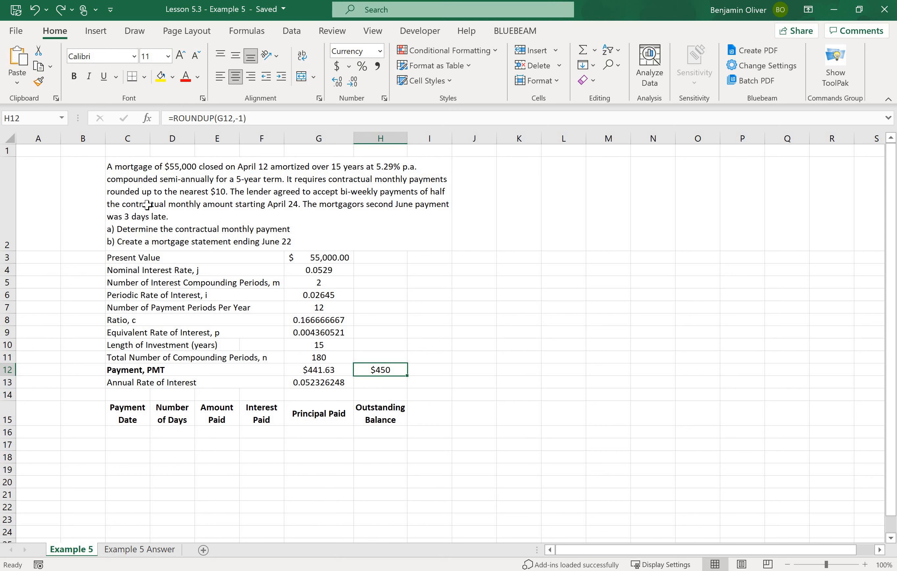
left_click(422, 368)
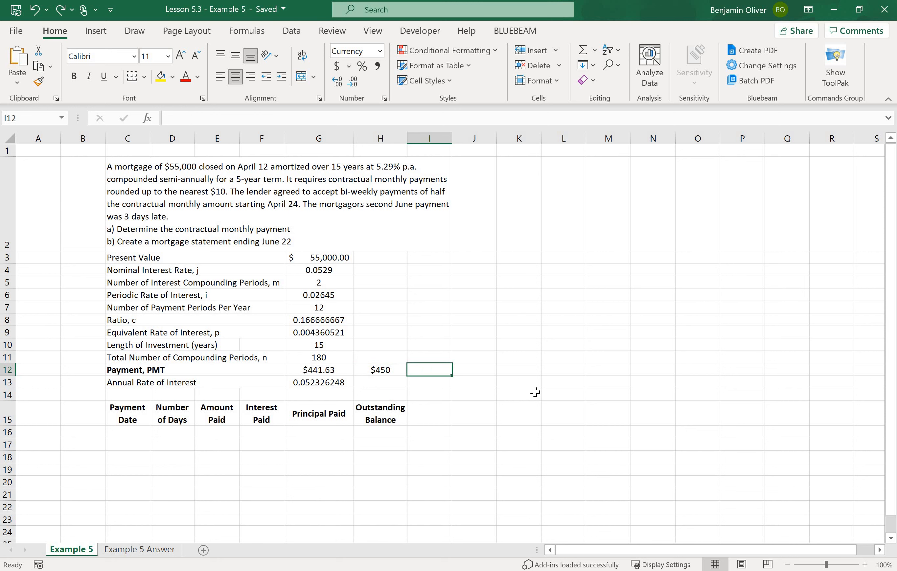
type("=")
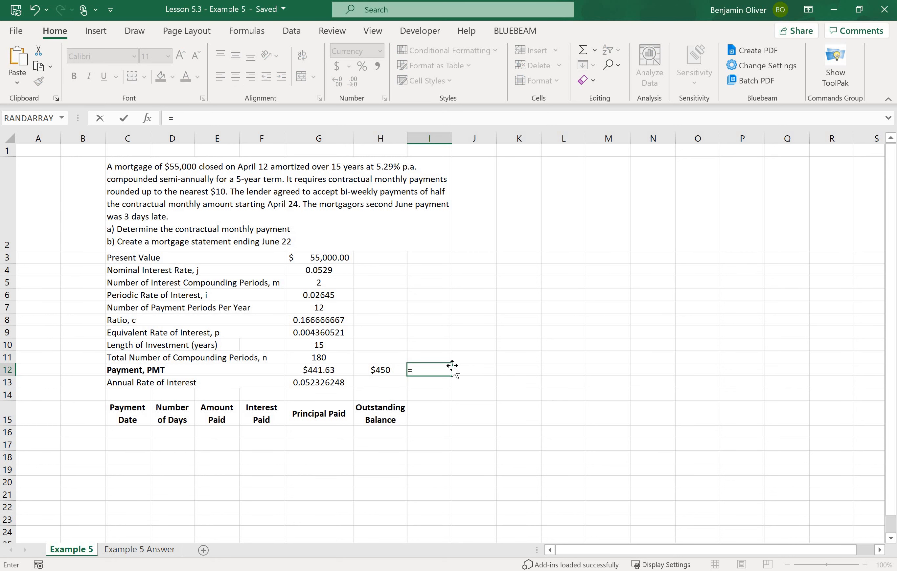
left_click(379, 371)
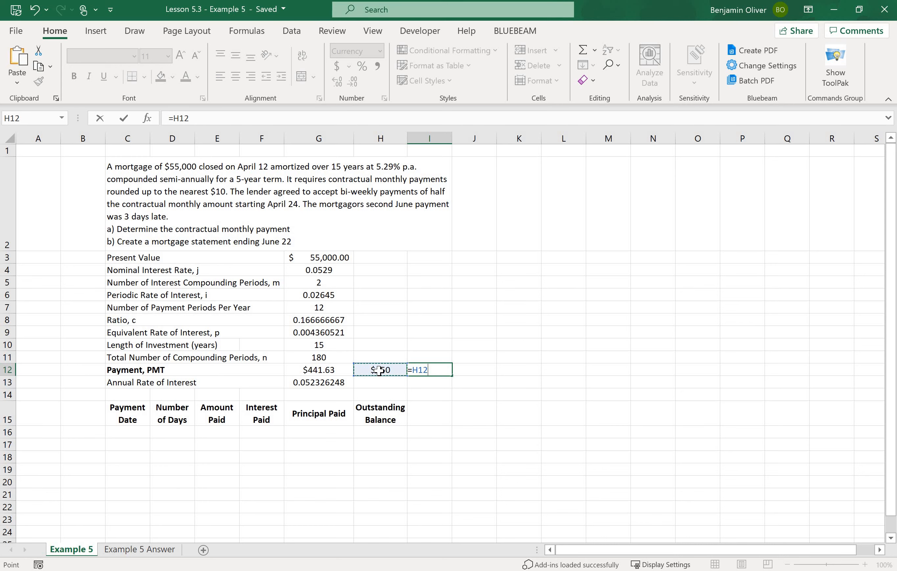
type("/2")
key("Return")
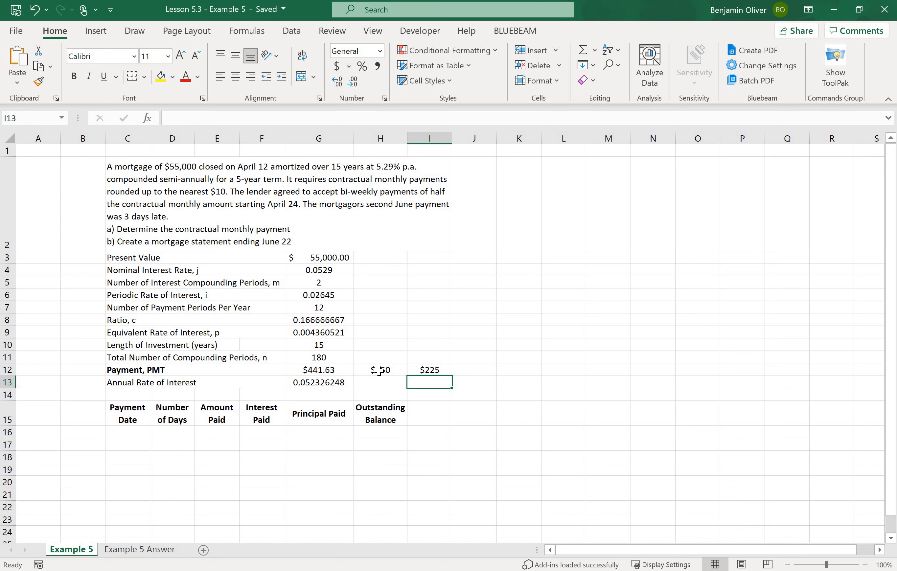
Enter April 12 in C16 as the first date in the mortgage statement's Payment Date column
left_click(378, 370)
left_click(109, 432)
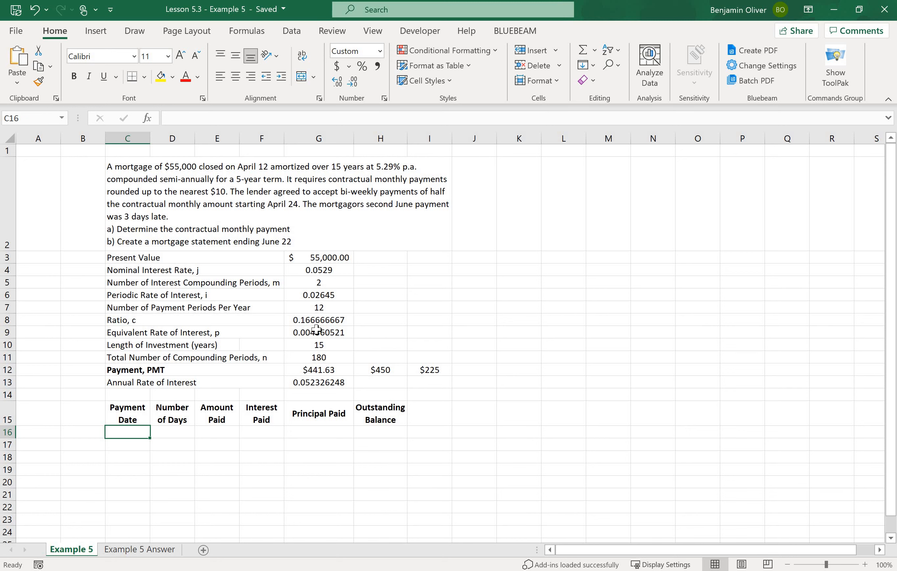
type("Ap")
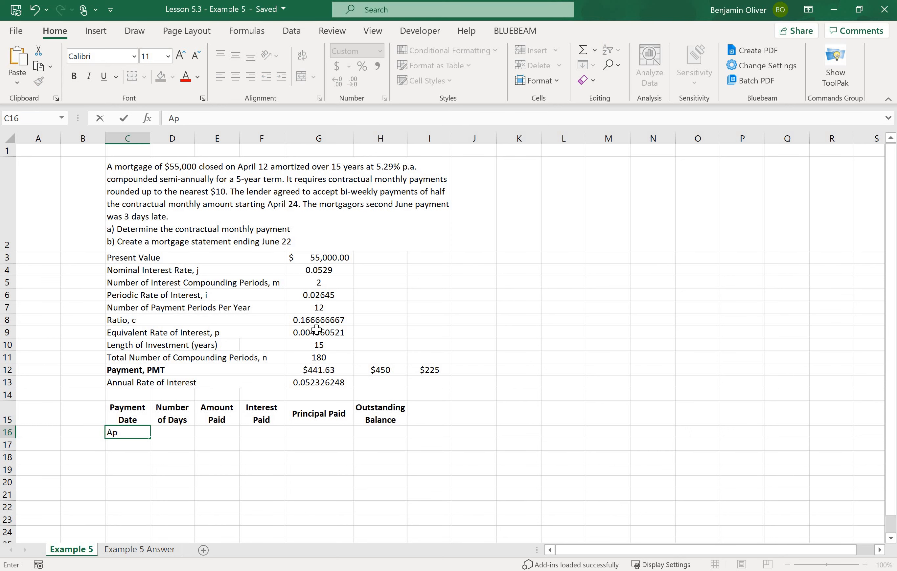
type("ril 12")
key("Return")
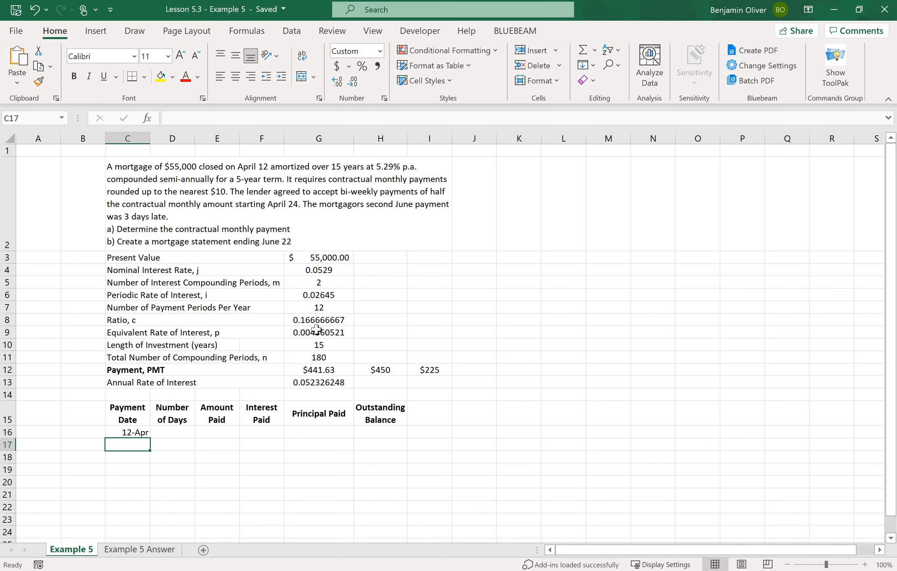
type("April")
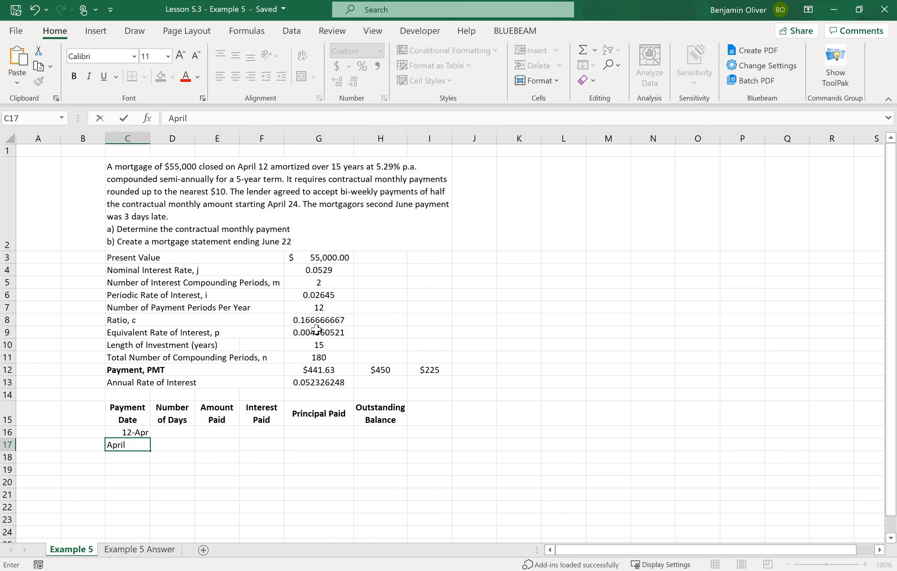
type(" 14")
key("Return")
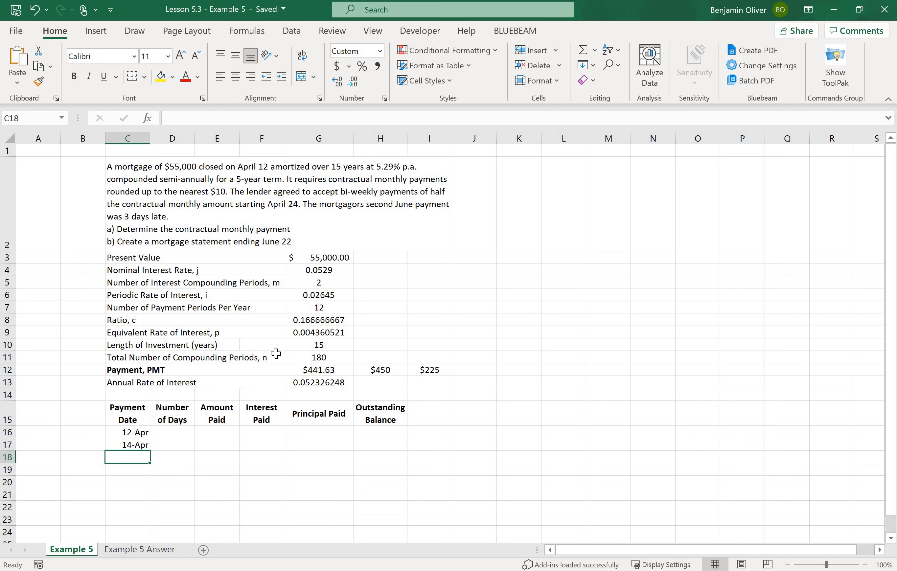
double_click(132, 445)
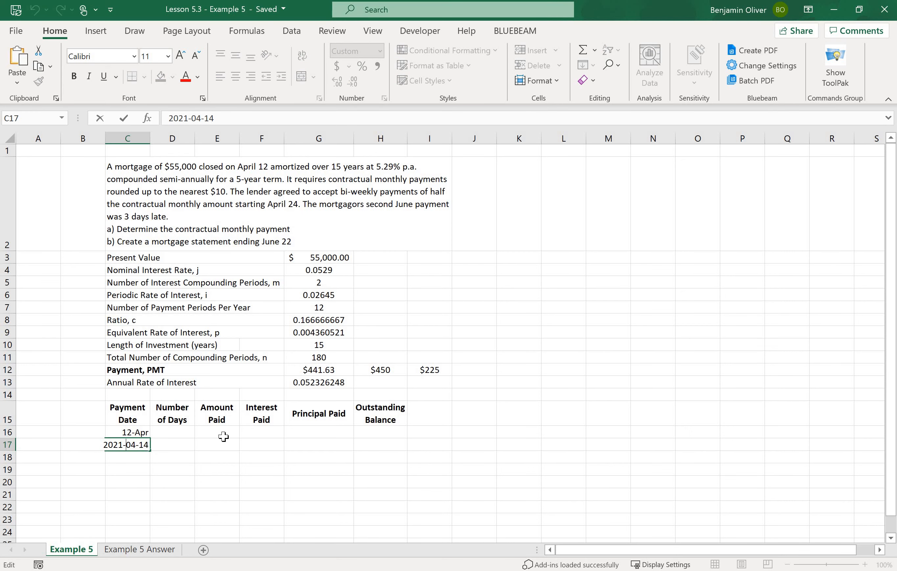
key("BackSpace")
type("\\")
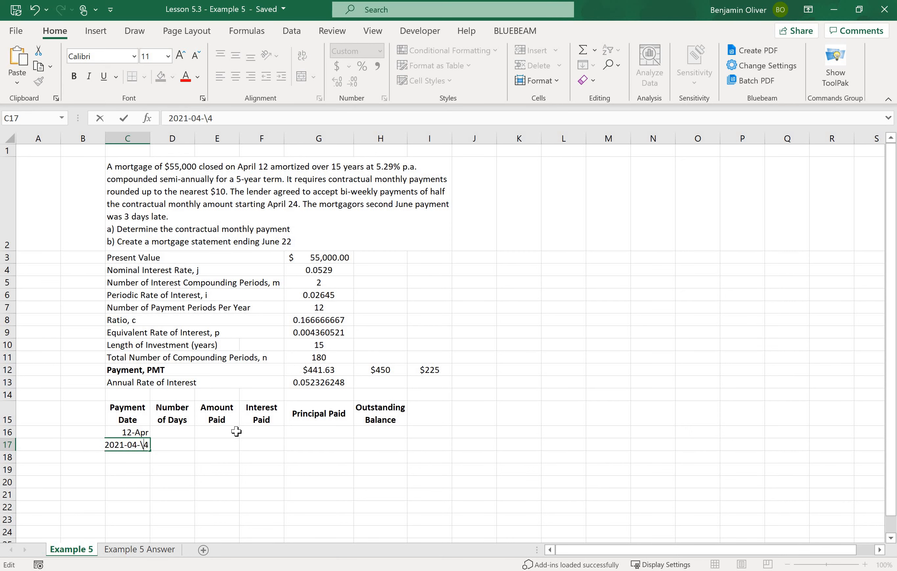
key("BackSpace")
type("1")
key("ctrl+Return")
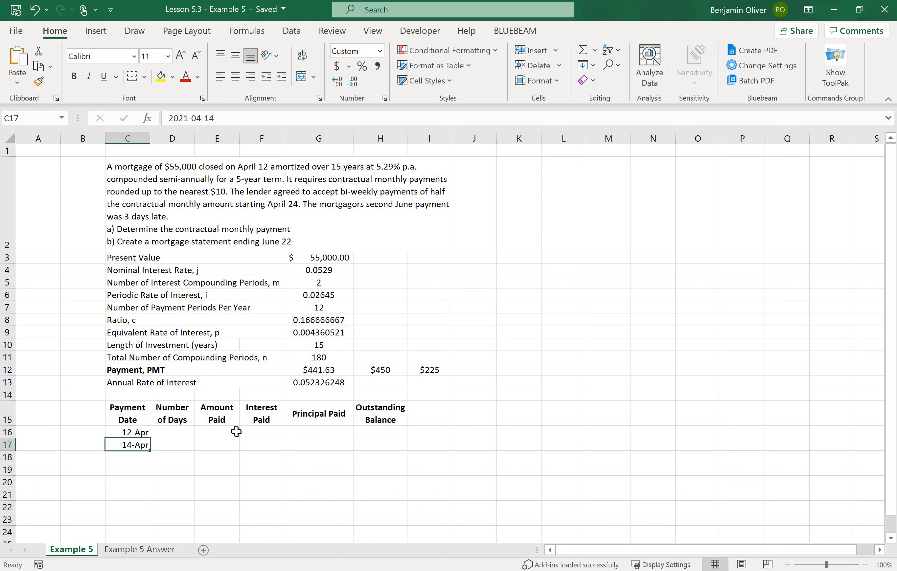
Enter the payment dates April 24, May 8, May 22 and June 5 in C17 through C20
type("April 24")
key("Return")
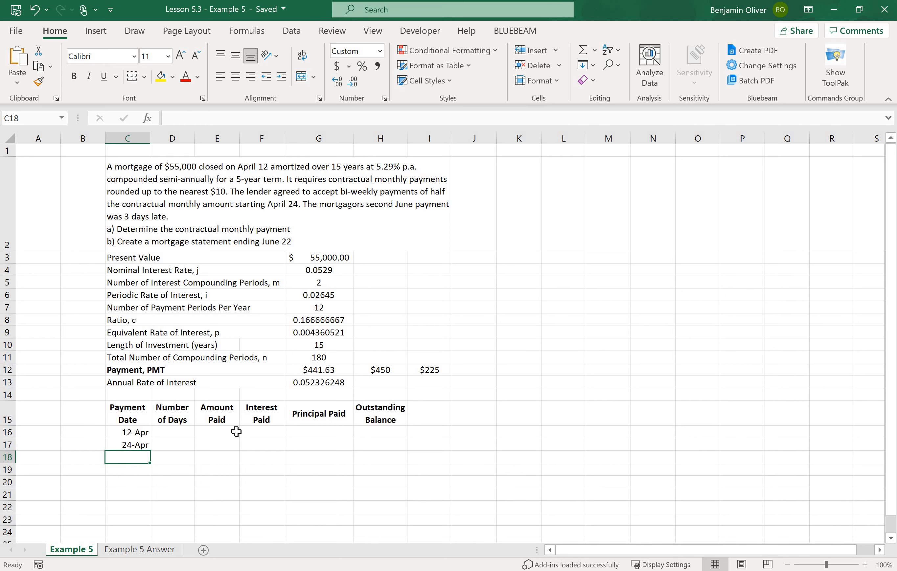
type("May 8")
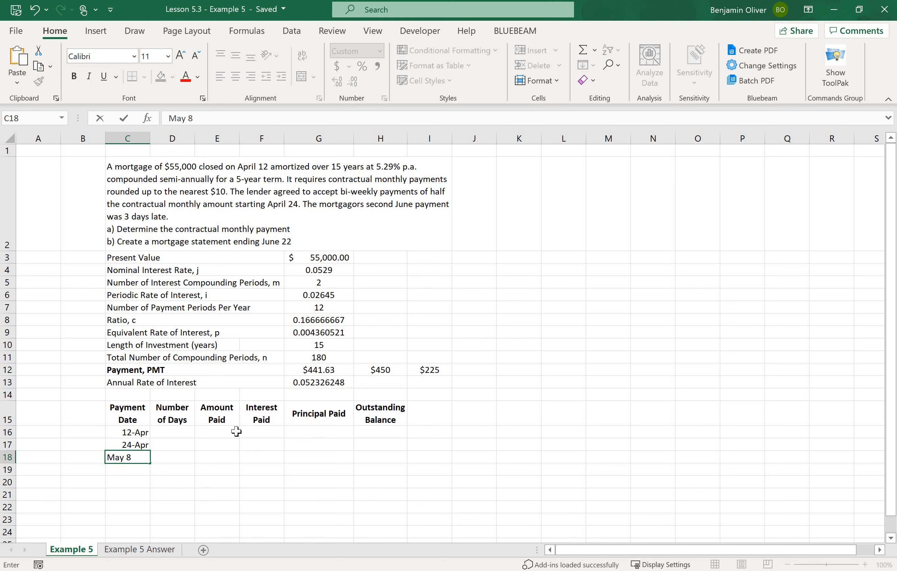
key("Return")
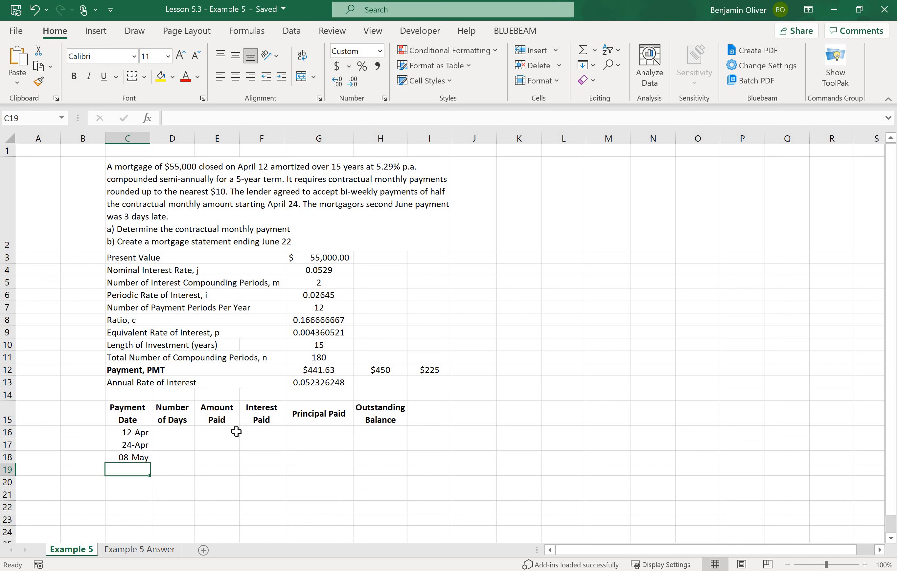
type("May 22")
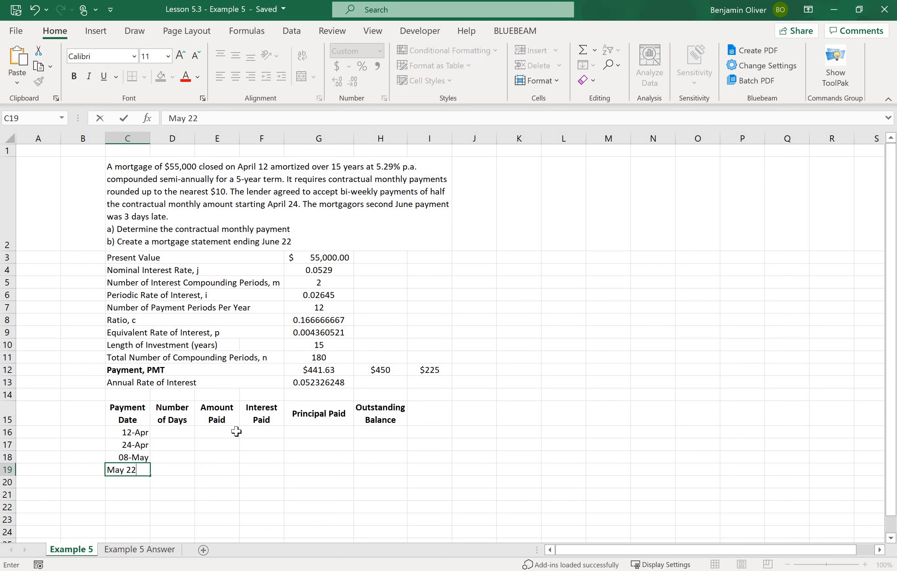
key("Return")
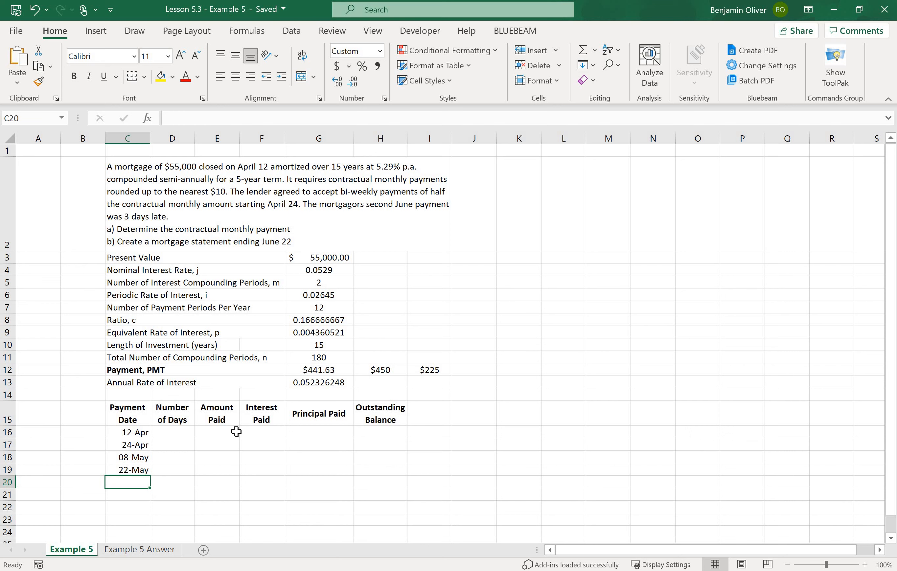
type("June")
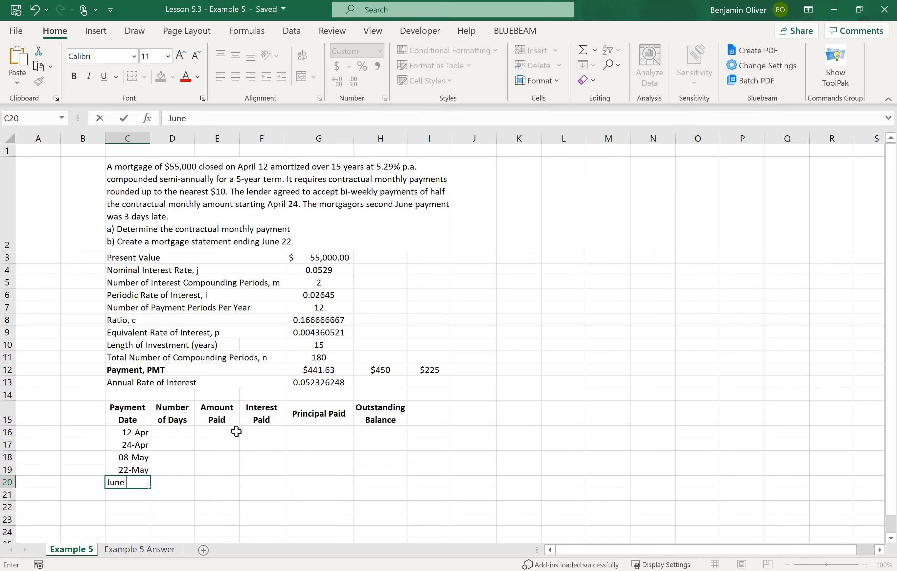
type(" 5")
key("Return")
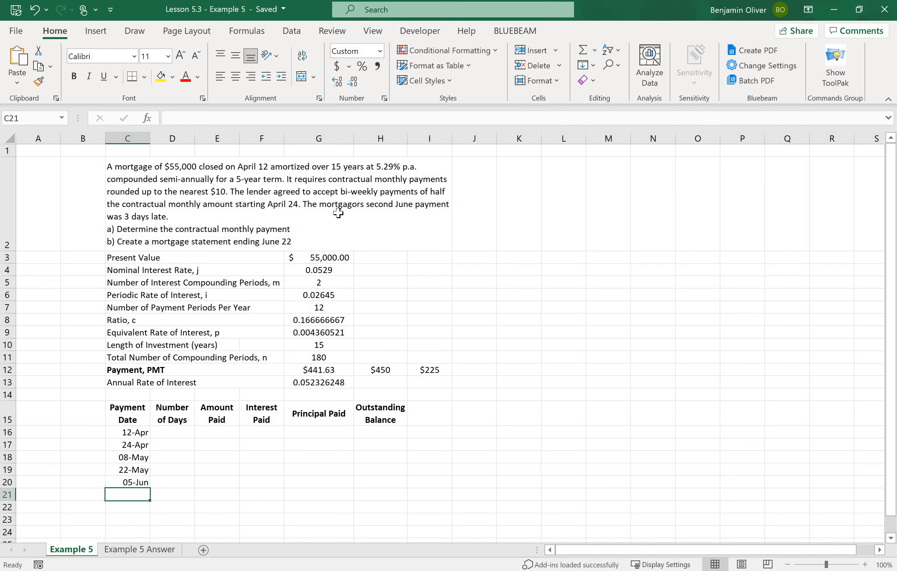
Enter June 22 in C21 as the date of the late second June payment
left_click(136, 483)
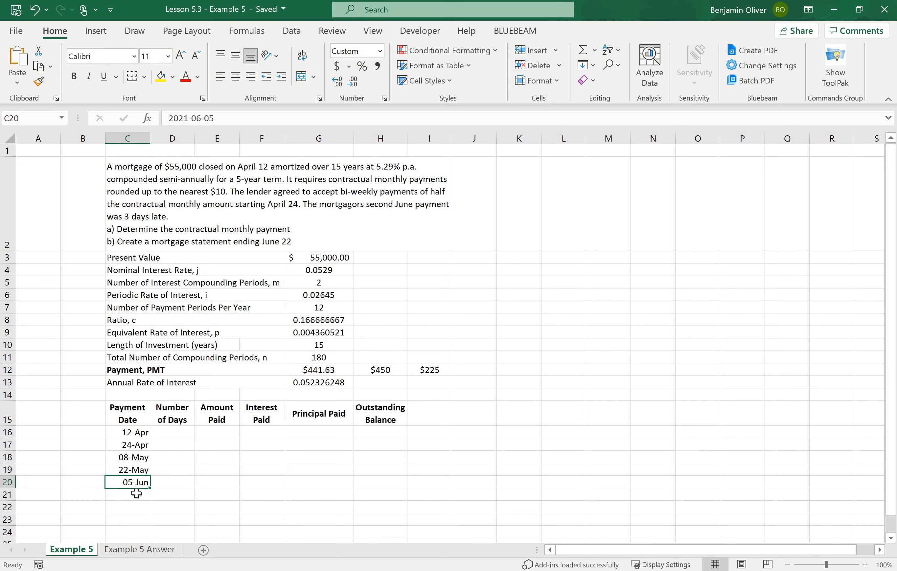
key("Down")
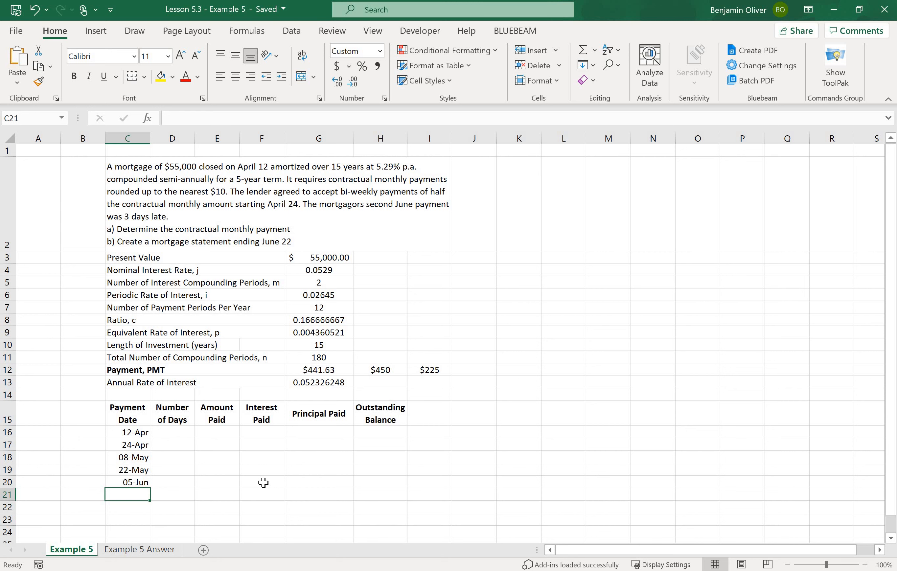
type("June ")
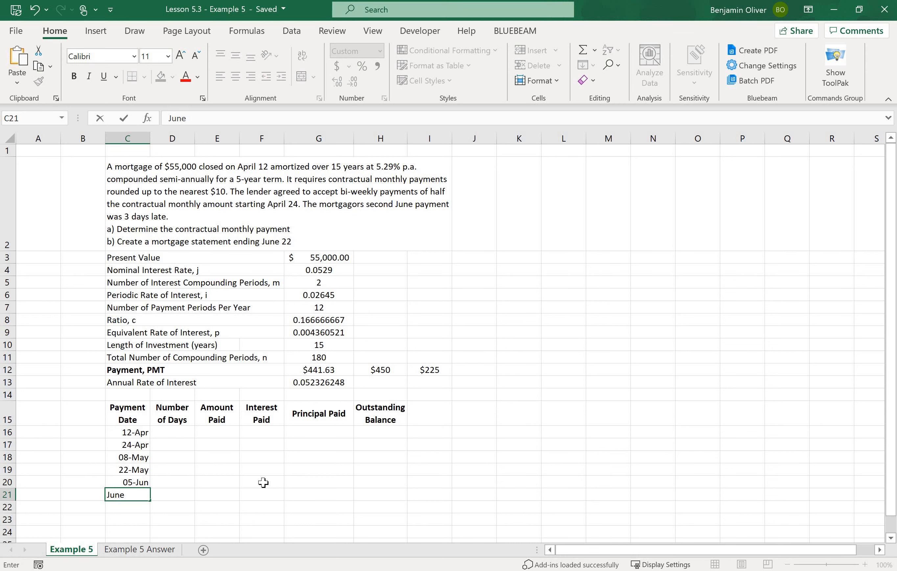
type("22")
key("ctrl+Return")
Enter 12 in D17 as the Number of Days for the April 24 payment
key("Right")
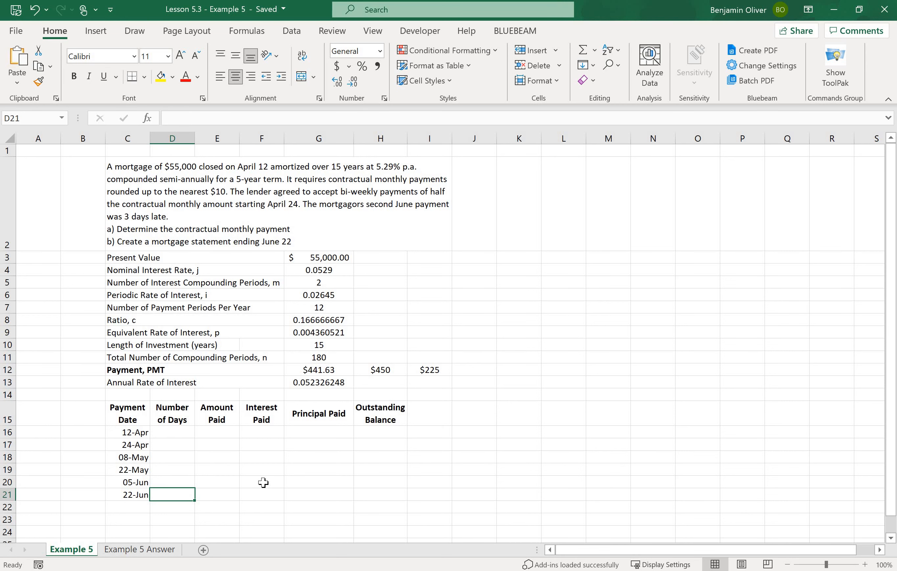
key("Up")
key("Up")
key("Up")
key("Up")
key("Up")
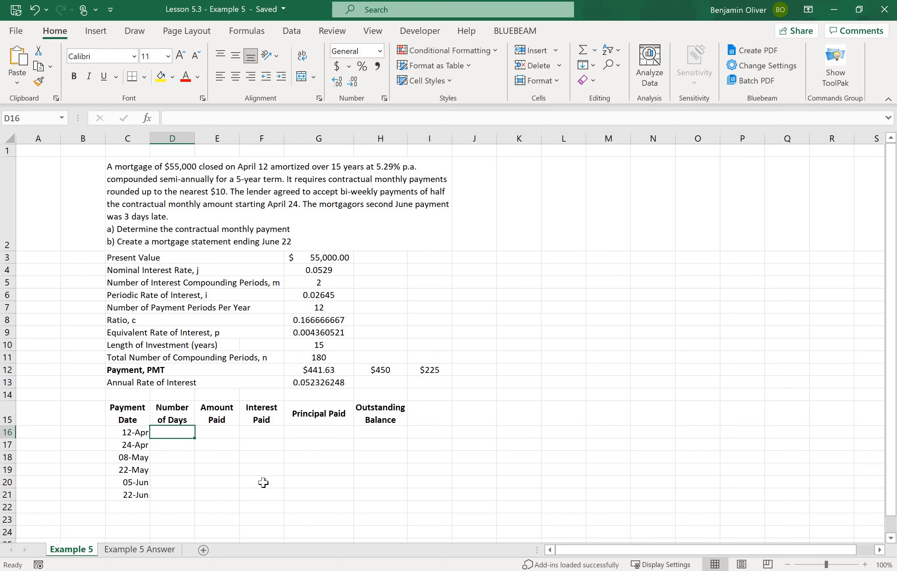
key("Down")
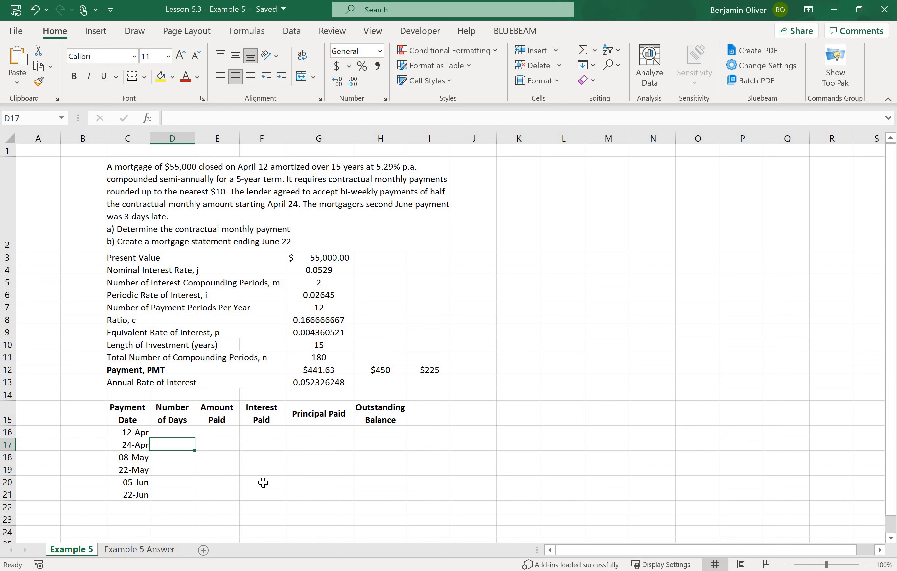
key("Up")
key("Left")
key("Down")
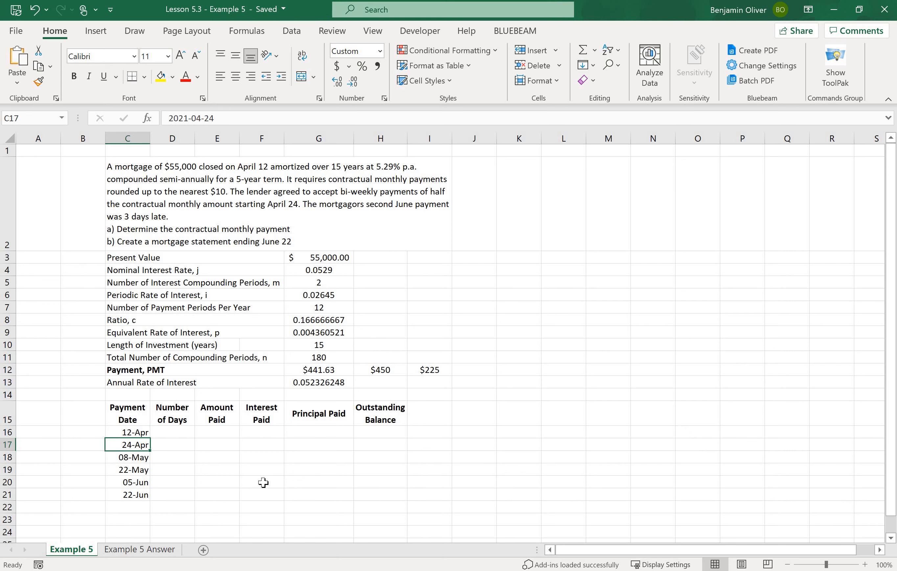
key("Right")
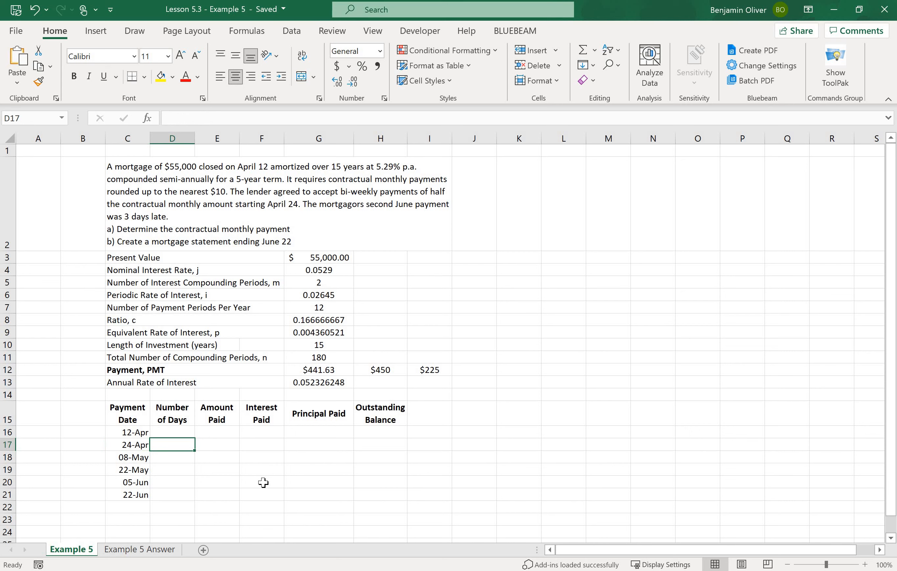
type("12")
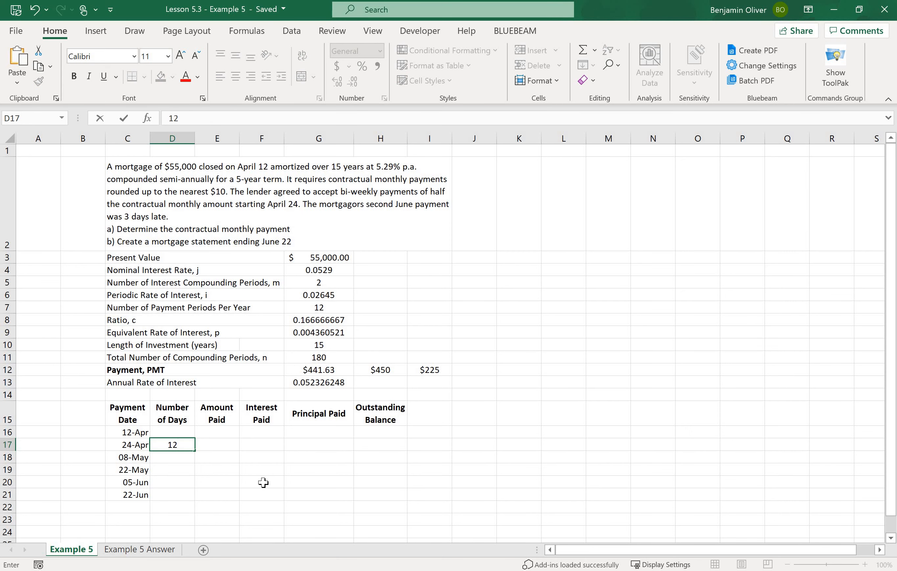
key("Return")
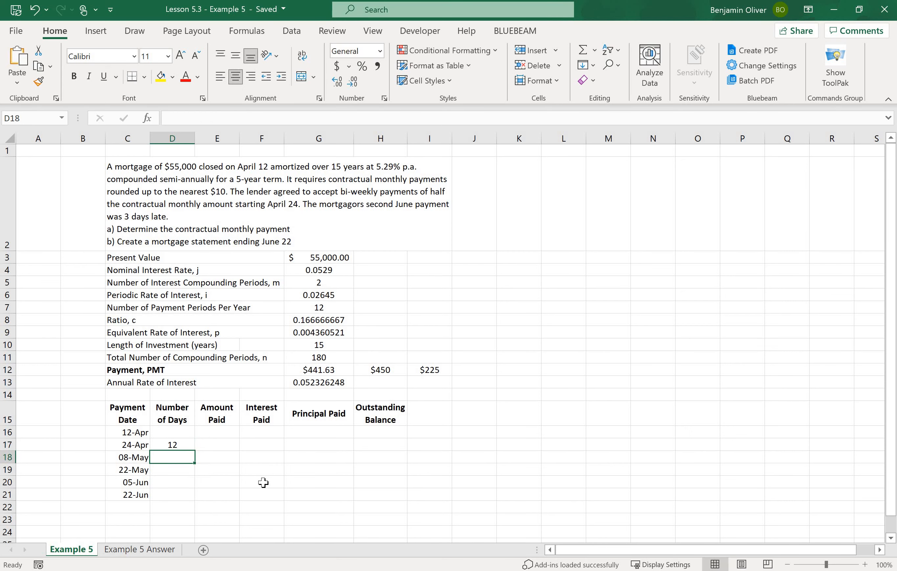
Fill in the remaining Number of Days values: 14 in D18, D19 and D20, and 17 in D21
type("14")
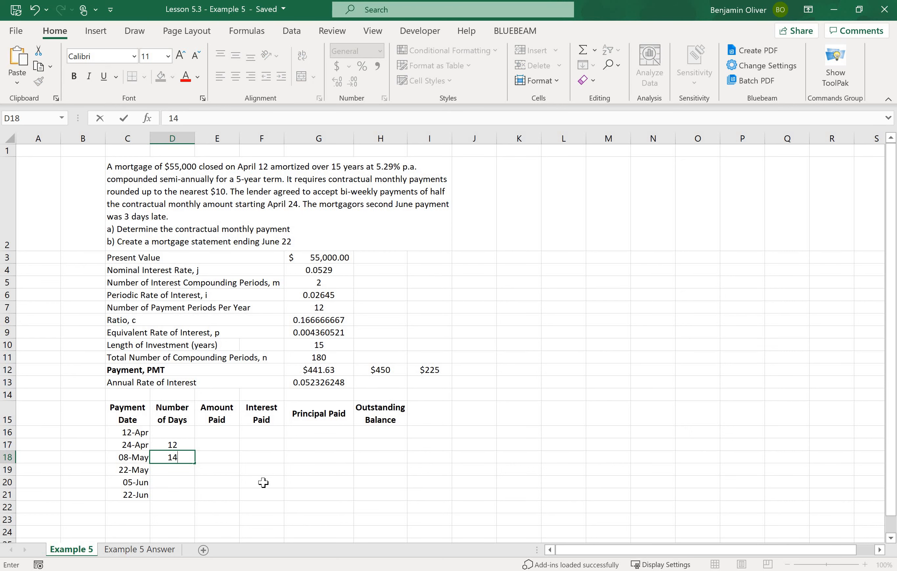
key("Return")
type("14")
key("Return")
type("14")
key("Return")
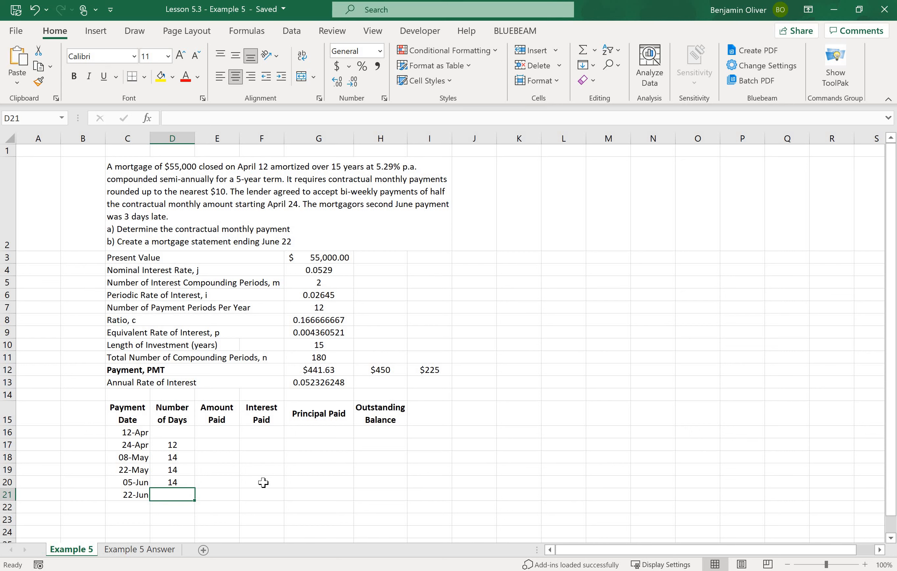
type("17")
key("Tab")
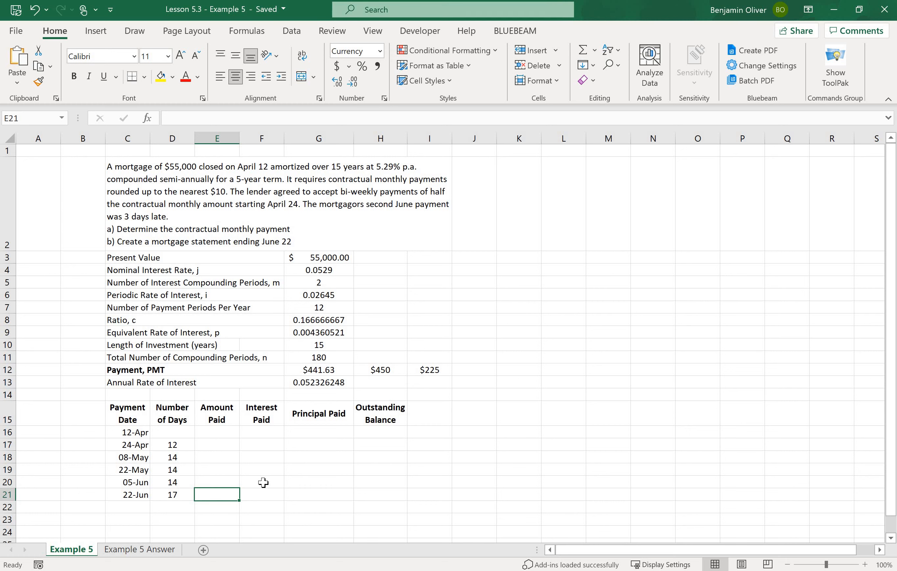
Begin the Amount Paid formula for April 24 in E17 with a reference to the bi-weekly payment in I12
key("Up")
key("Up")
key("Up")
key("Up")
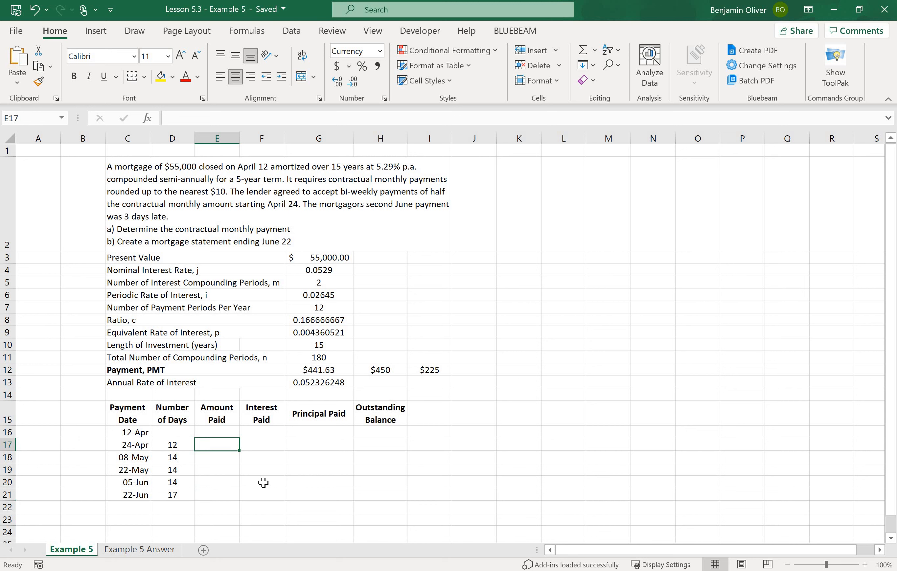
type("=")
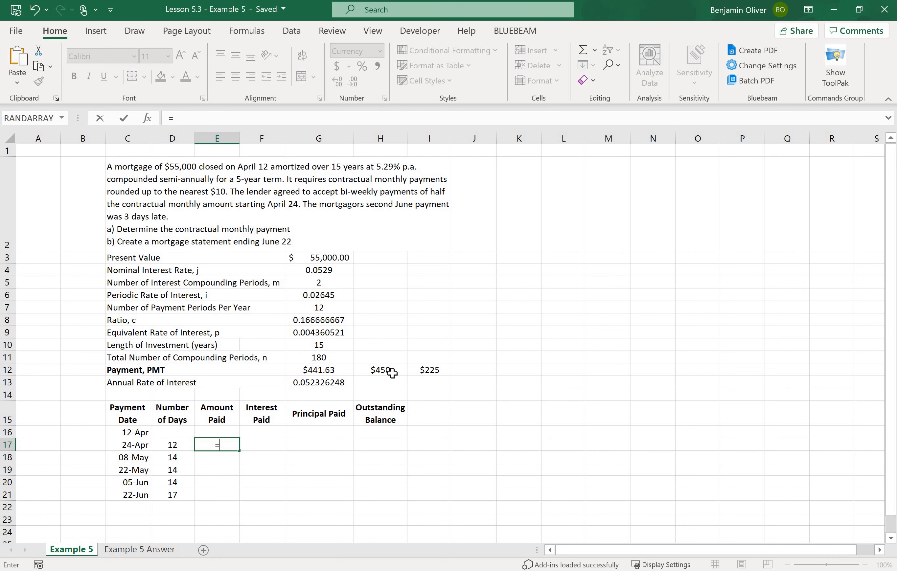
left_click(430, 370)
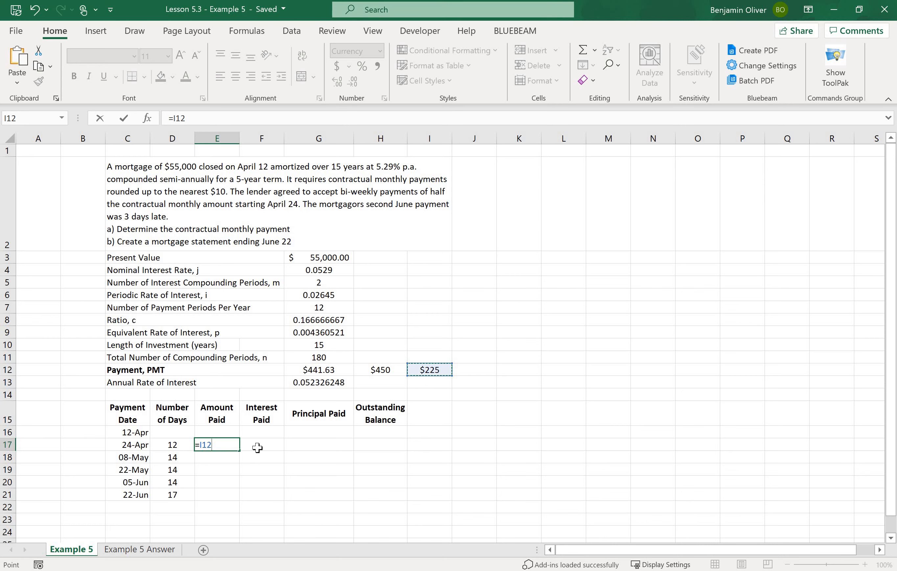
key("F2")
key("Left")
key("Left")
type("$")
key("Left")
key("Left")
type("$")
key("BackSpace")
key("BackSpace")
key("BackSpace")
key("BackSpace")
key("BackSpace")
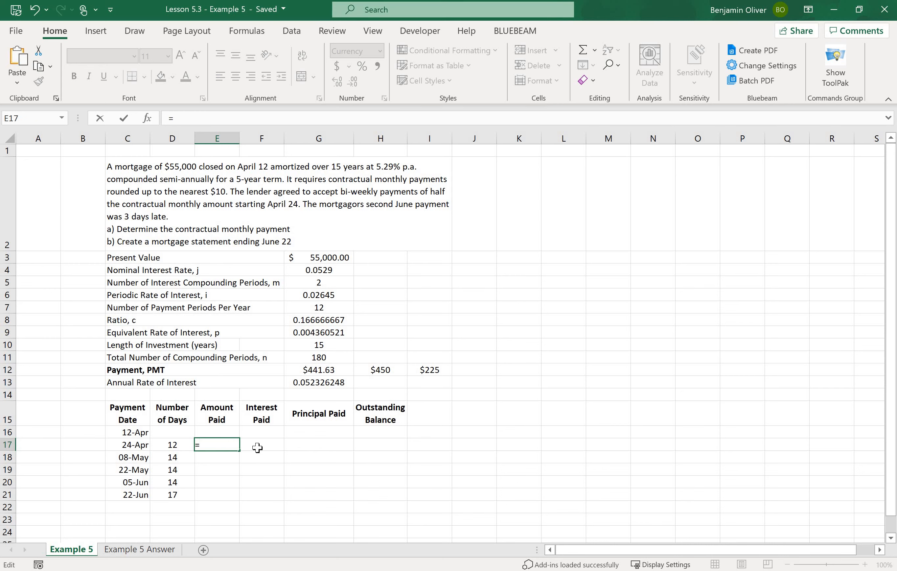
Complete the Amount Paid formula in E17 as the absolute reference =$I$12
left_click(429, 371)
key("F4")
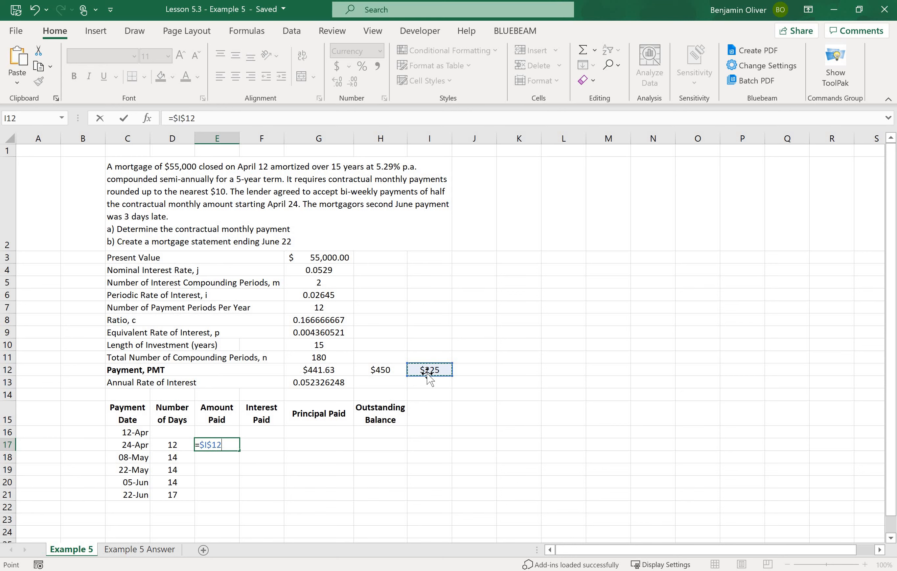
key("F4")
key("F4")
key("F4")
key("F4")
key("Tab")
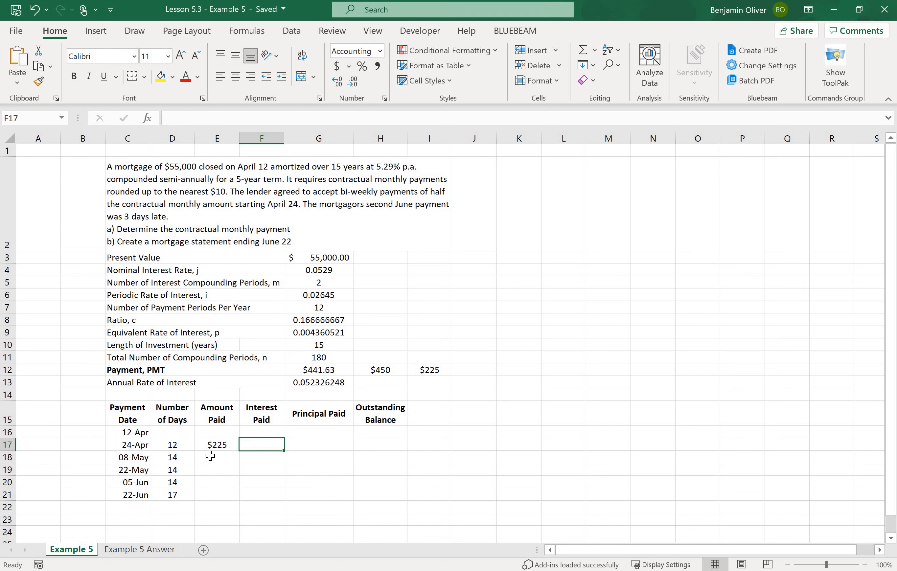
Enter the Interest Paid formula for April 24 in F17 as =G3*(D17/365)*G13
type("=")
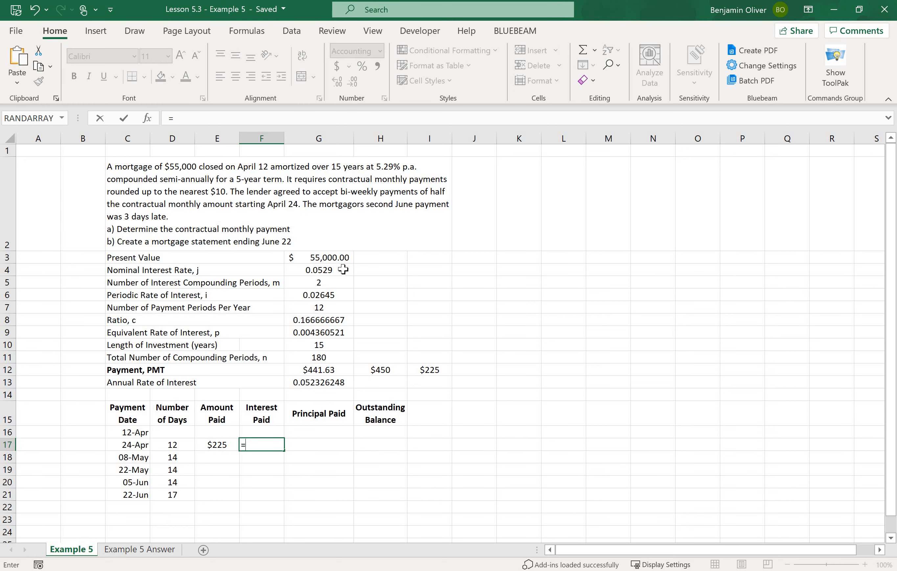
left_click(335, 258)
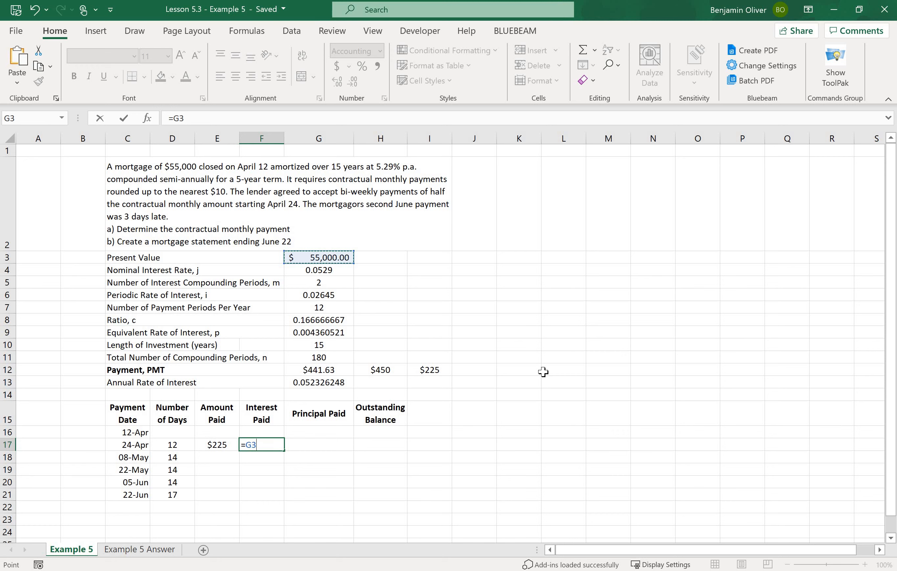
type("*(")
left_click(183, 447)
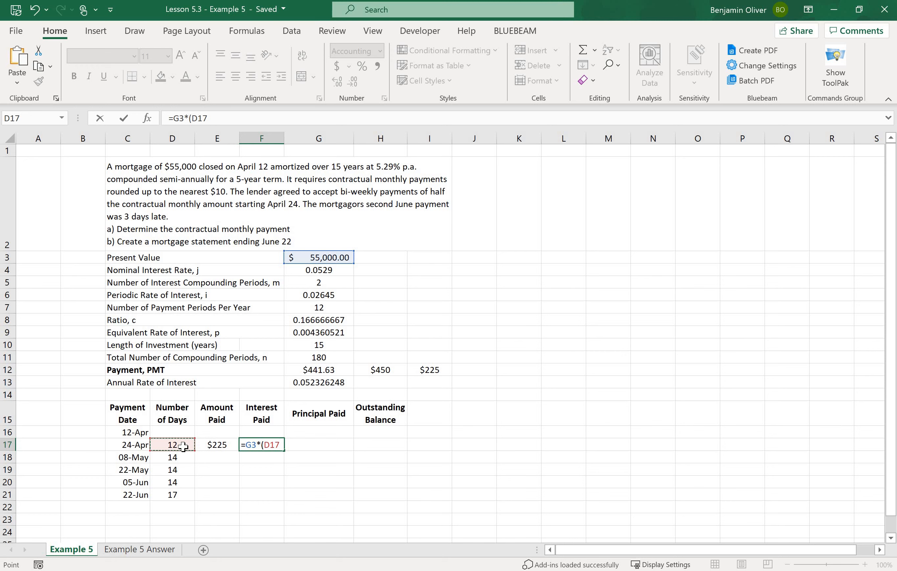
type("/365)")
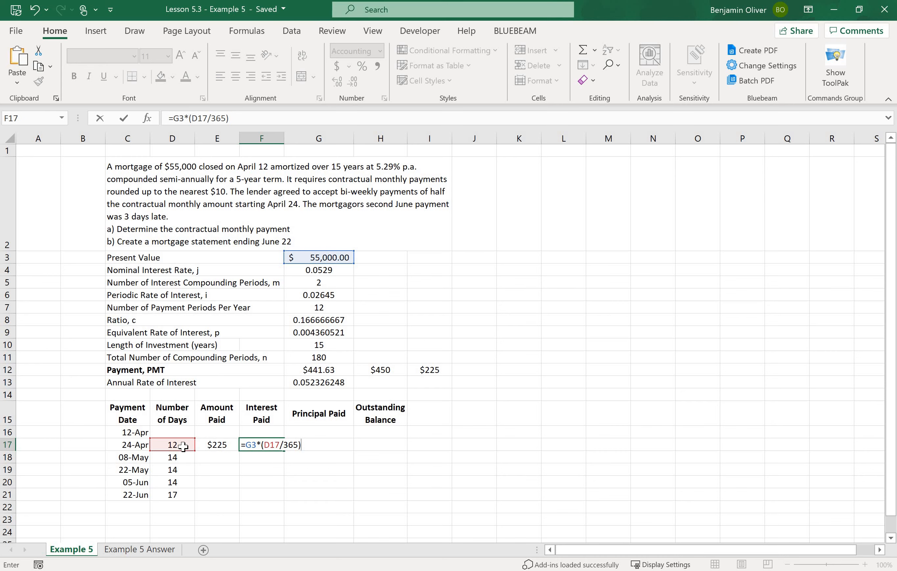
type("*")
key("Up")
key("Up")
key("Up")
key("Up")
key("Right")
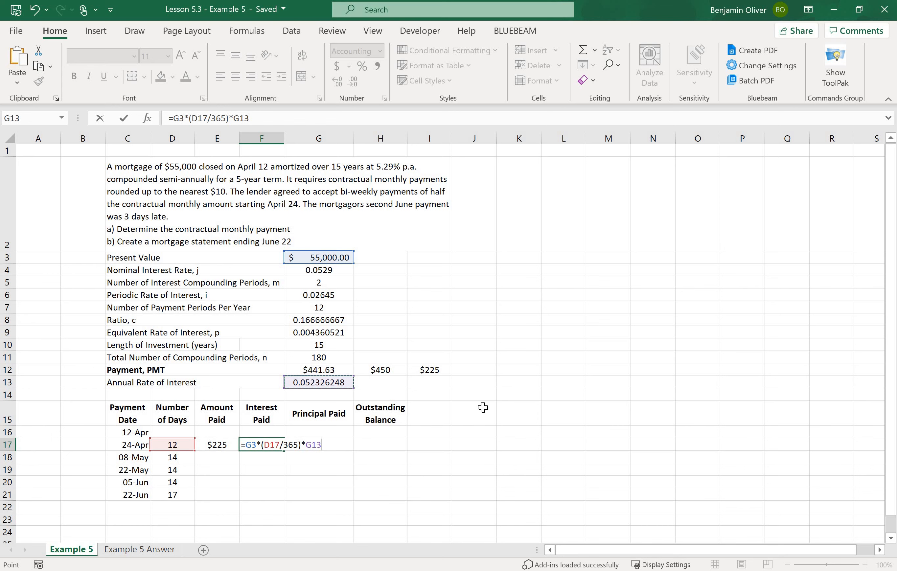
key("Tab")
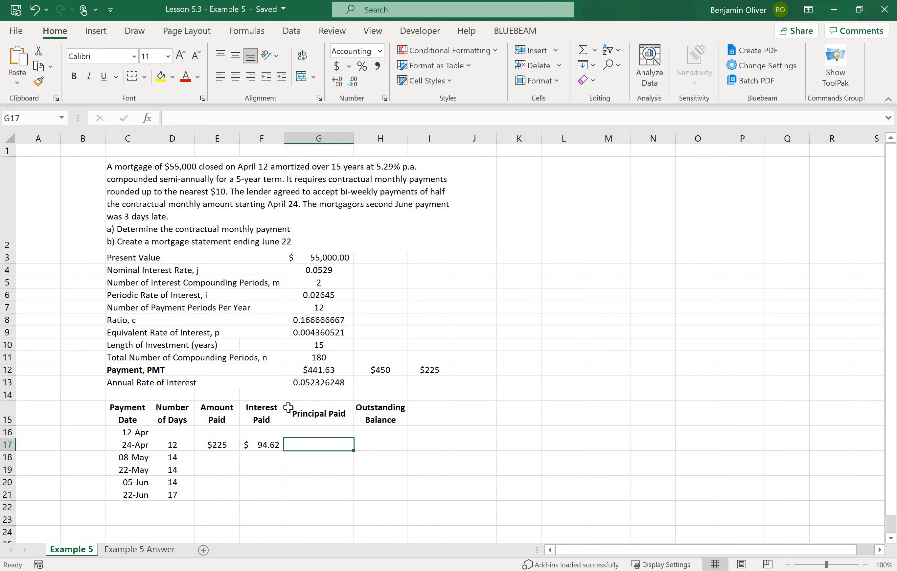
Enter the Principal Paid formula for April 24 in G17 as =E17-F17
key("Left")
key("Left")
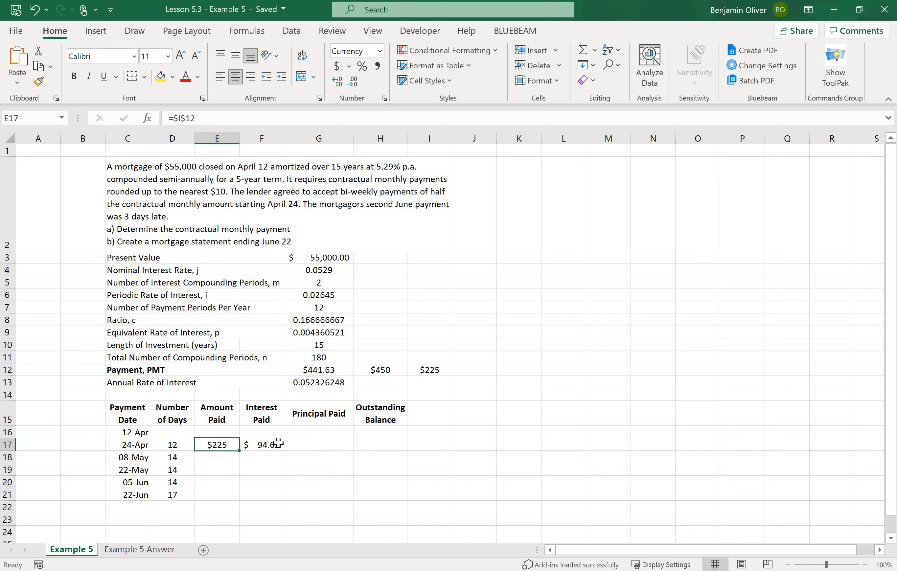
key("Right")
key("Right")
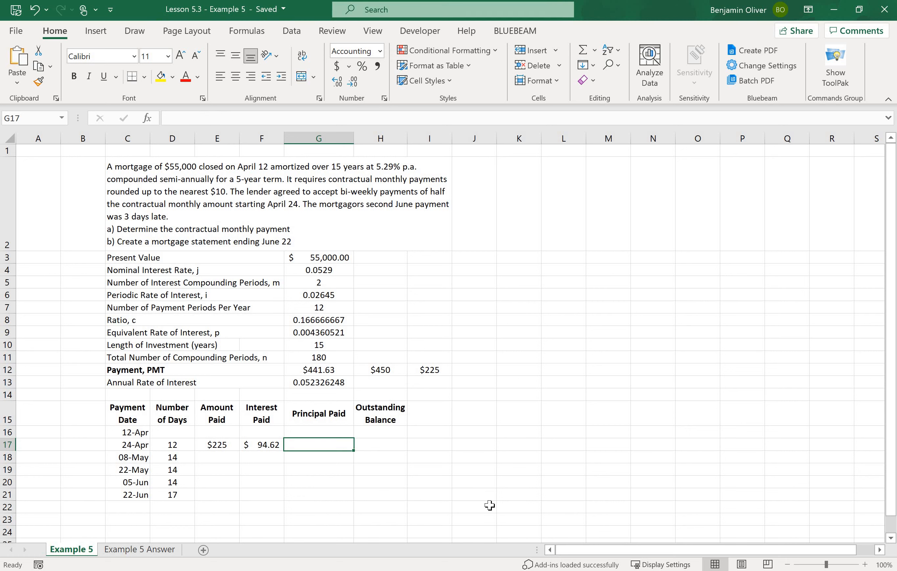
type("=")
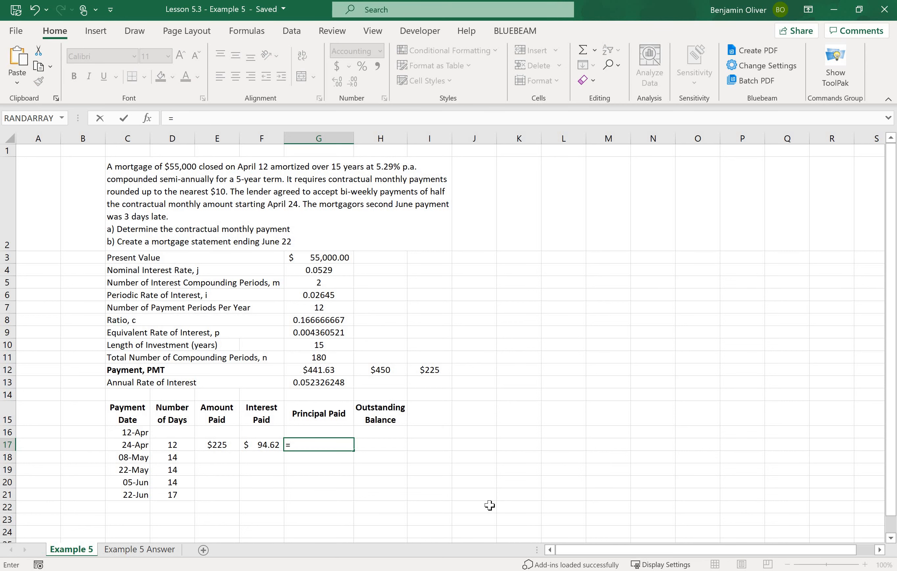
left_click(222, 440)
type("-")
left_click(259, 443)
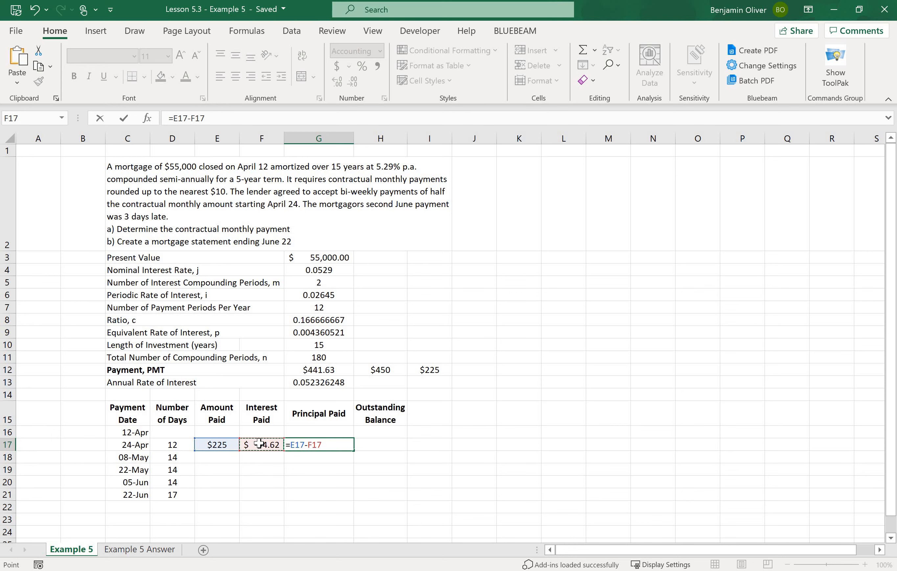
key("Tab")
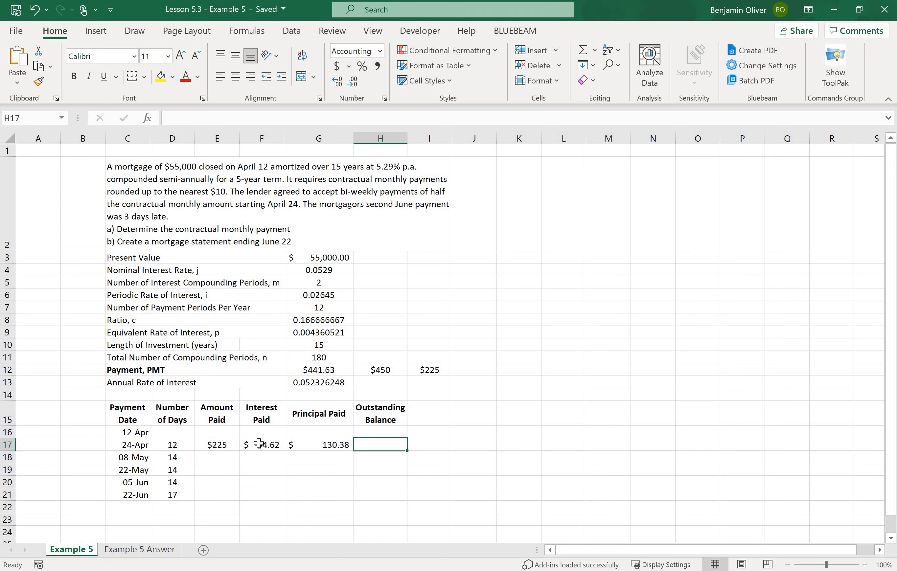
Enter the Outstanding Balance formula for April 24 in H17 as =G3-G17
type("=")
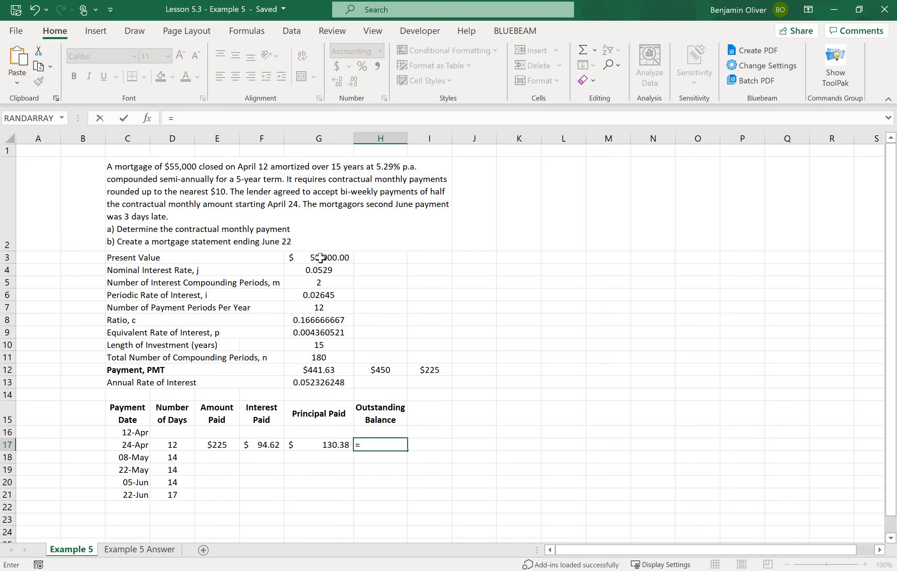
left_click(317, 259)
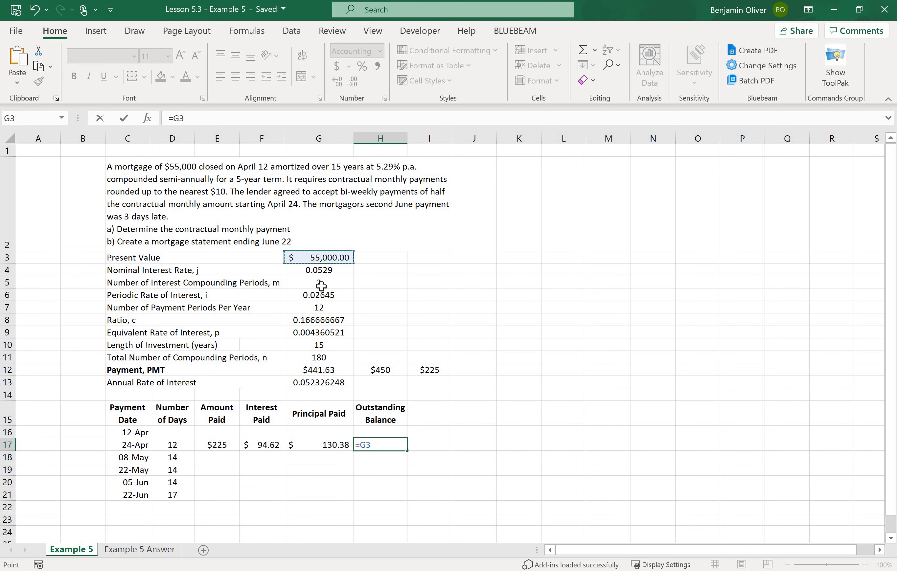
type("-")
left_click(322, 447)
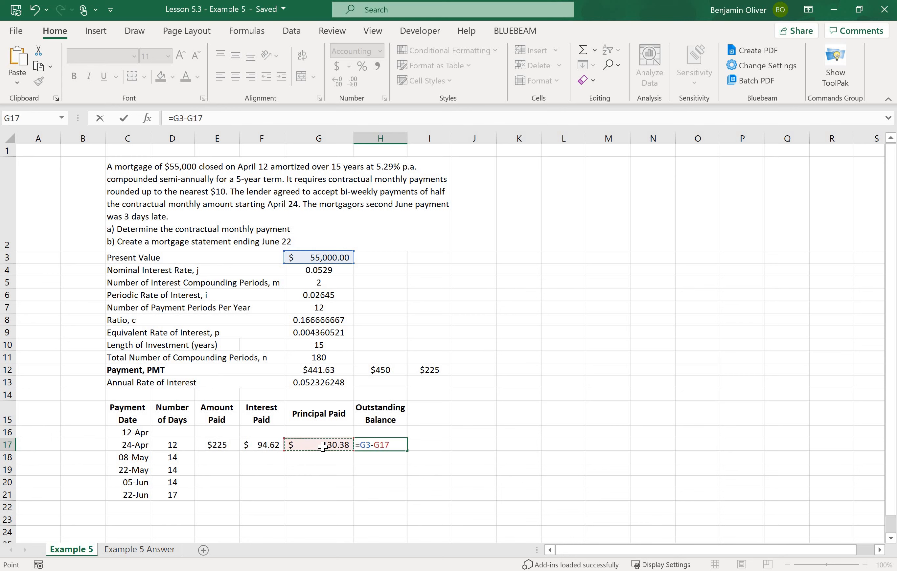
key("Return")
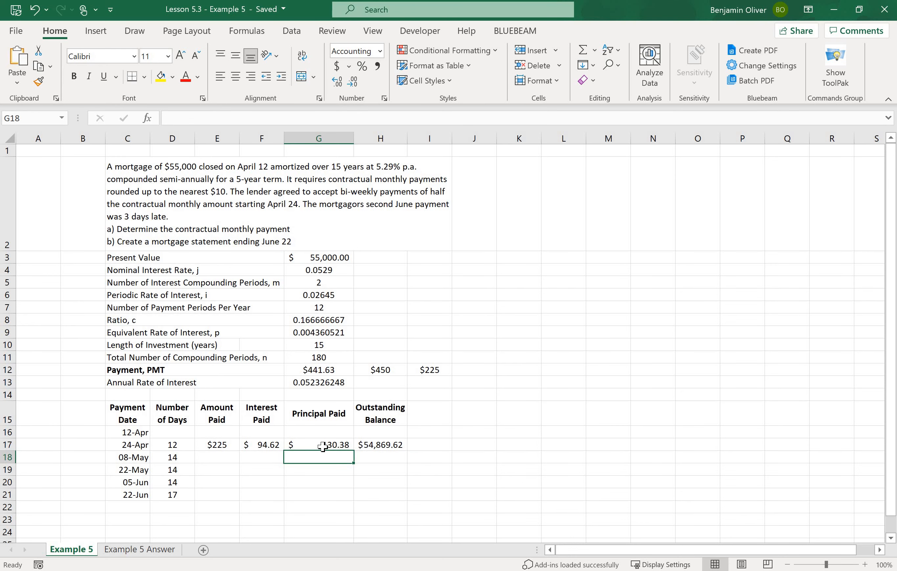
Examine the April 24 formulas for Interest Paid, Principal Paid and Outstanding Balance in F17, G17 and H17
left_click(210, 456)
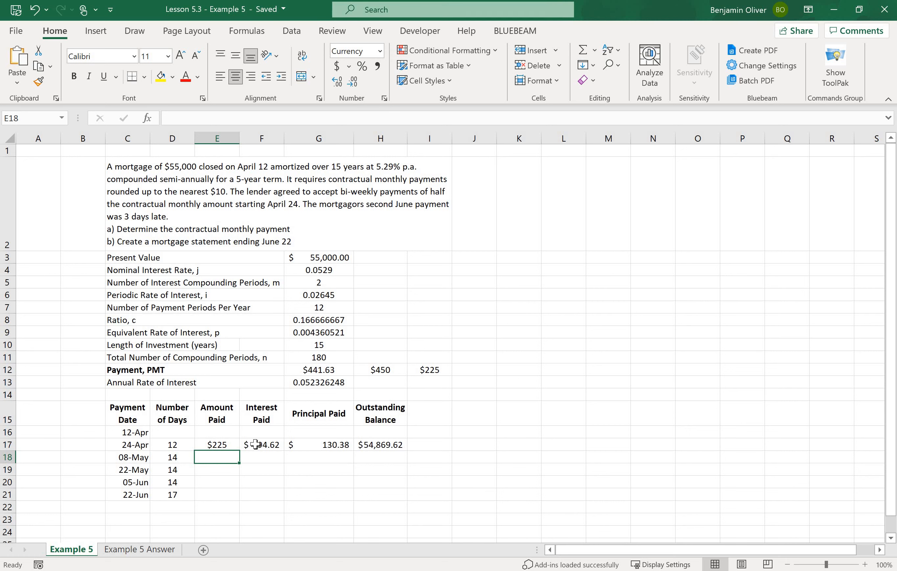
double_click(256, 444)
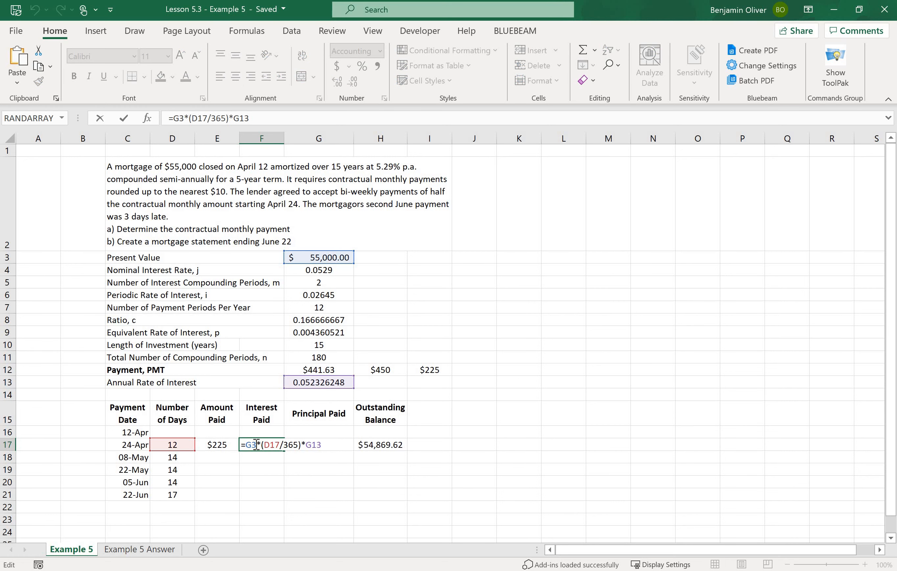
key("ctrl+Return")
left_click(324, 445)
type("=E17-F17")
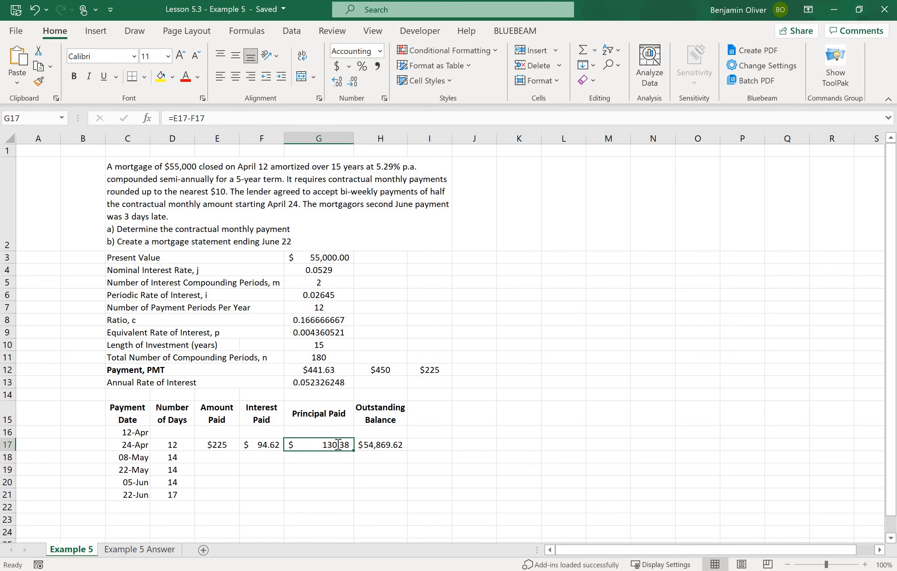
key("ctrl+Return")
left_click(372, 445)
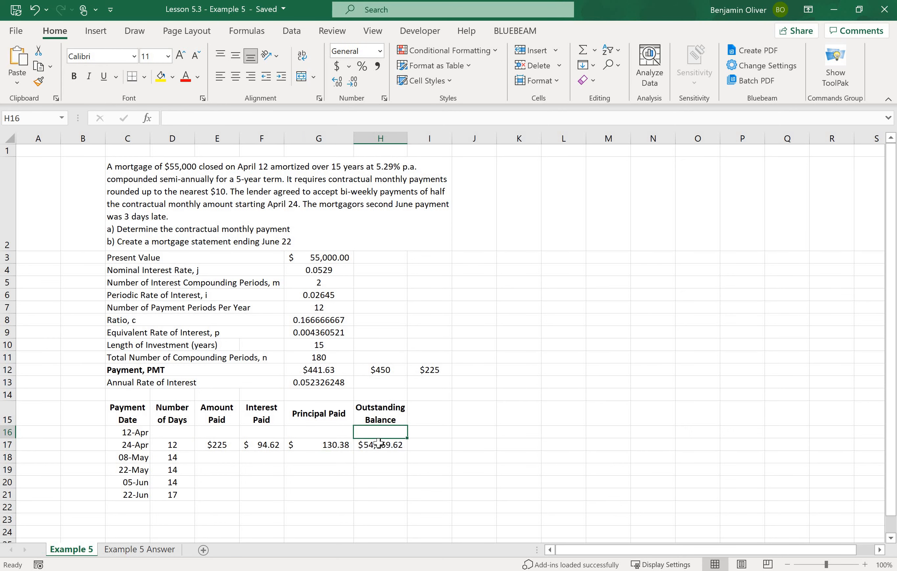
key("F2")
key("Escape")
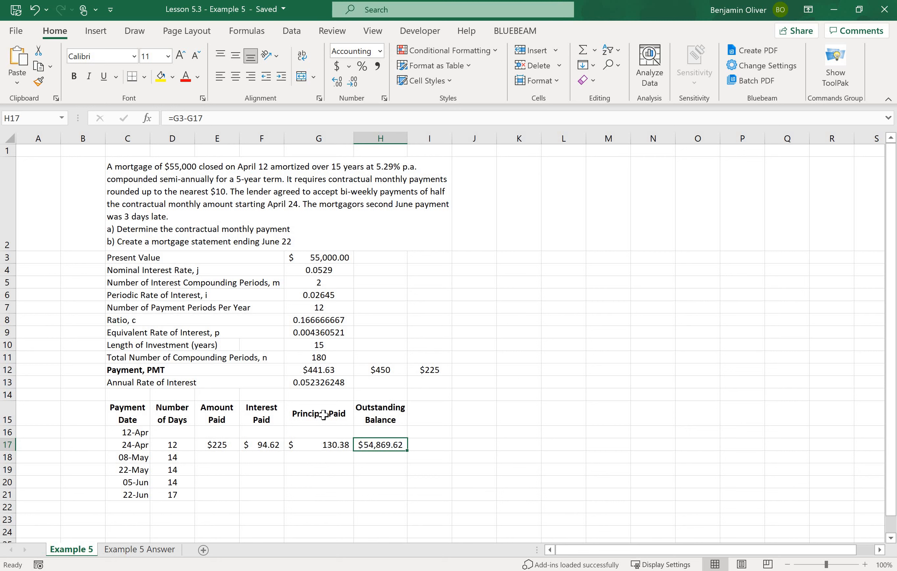
Enter the Amount Paid formula for May 8 in E18 as the absolute reference =$I$12
left_click(218, 457)
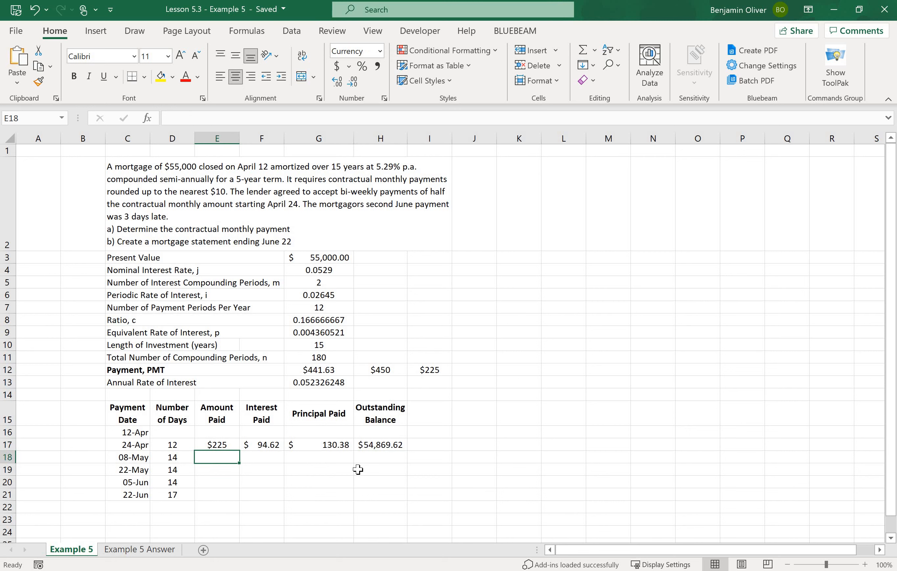
left_click(226, 444)
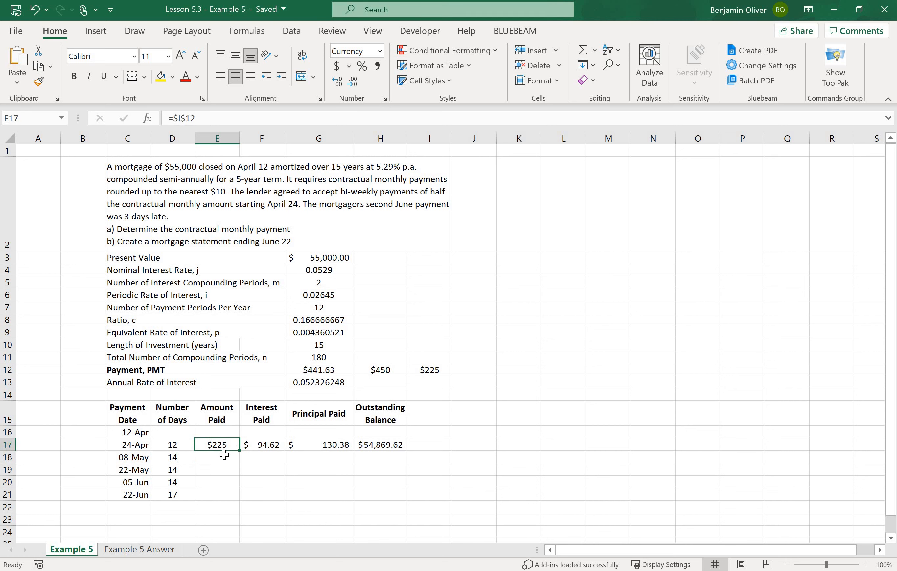
left_click(224, 455)
type("=")
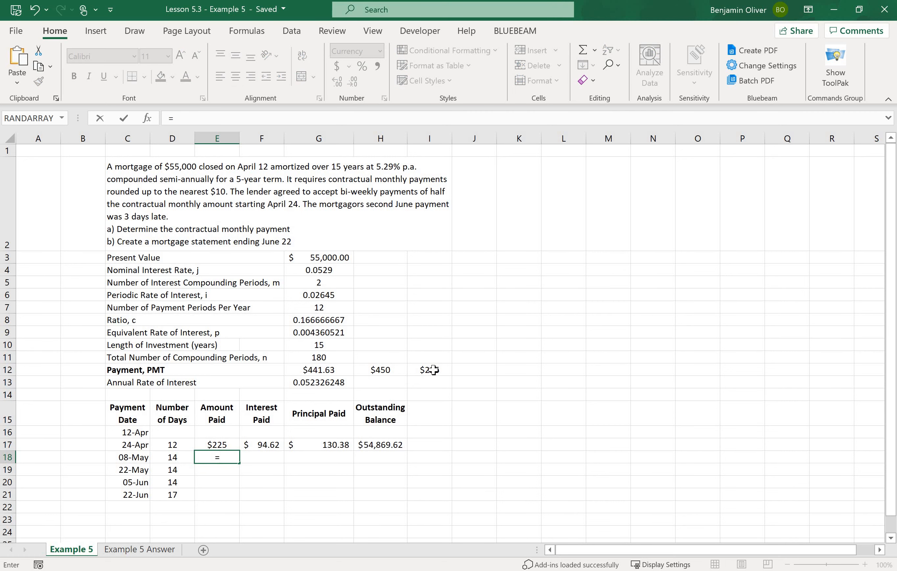
left_click(433, 370)
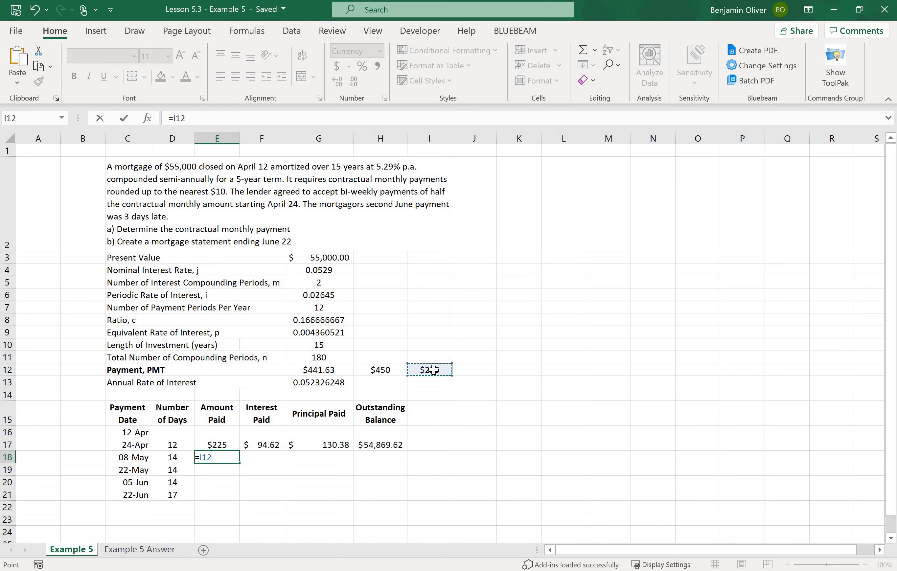
key("F4")
key("Tab")
Enter the Interest Paid formula for May 8 in F18 as =H17*(D18/365)*G13
type("=")
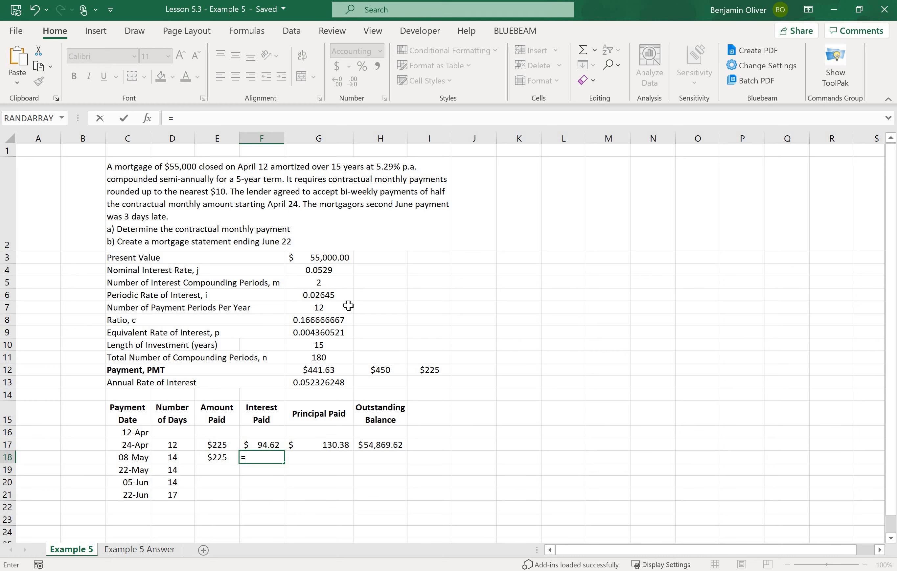
left_click(377, 442)
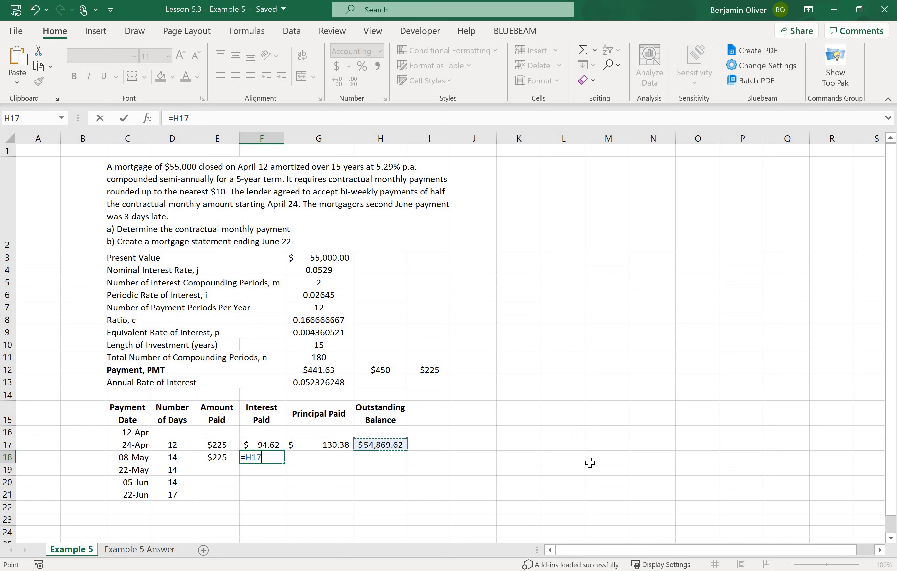
type("*(")
left_click(167, 458)
type("/")
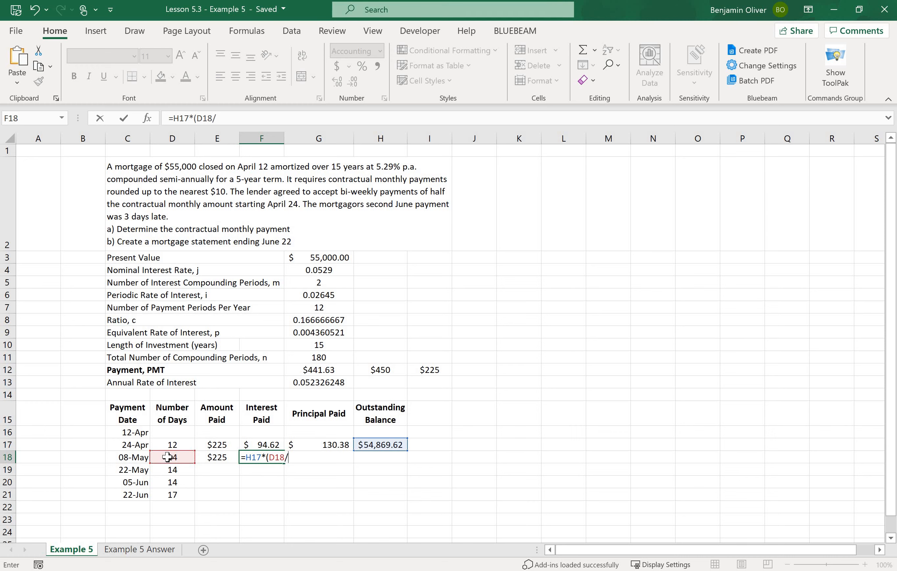
type("365)*")
left_click(322, 383)
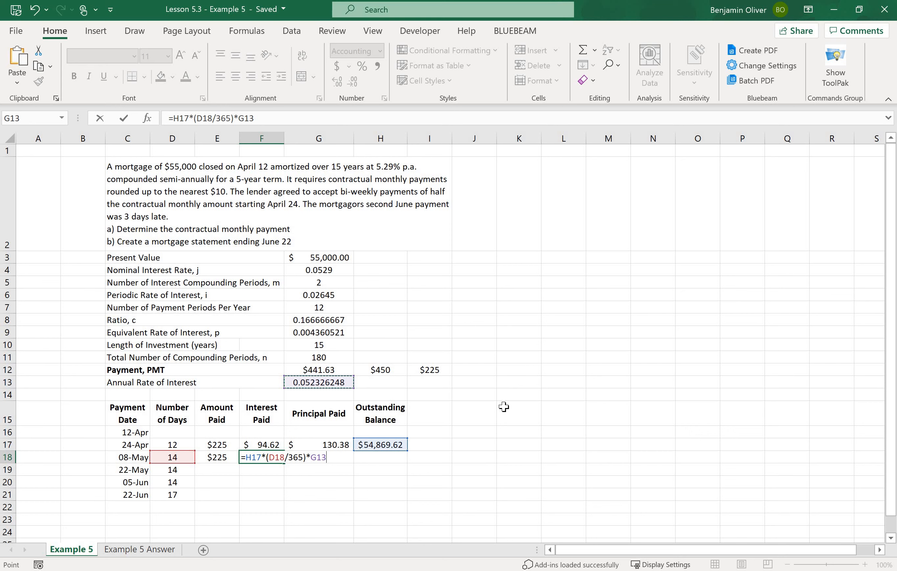
key("Tab")
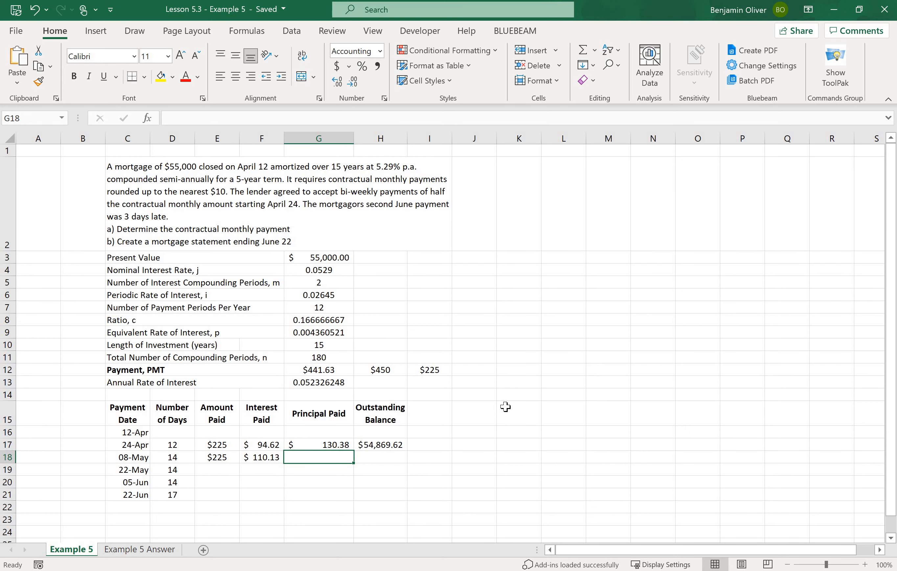
Enter the Principal Paid formula for May 8 in G18 as =E18-F18
left_click(179, 456)
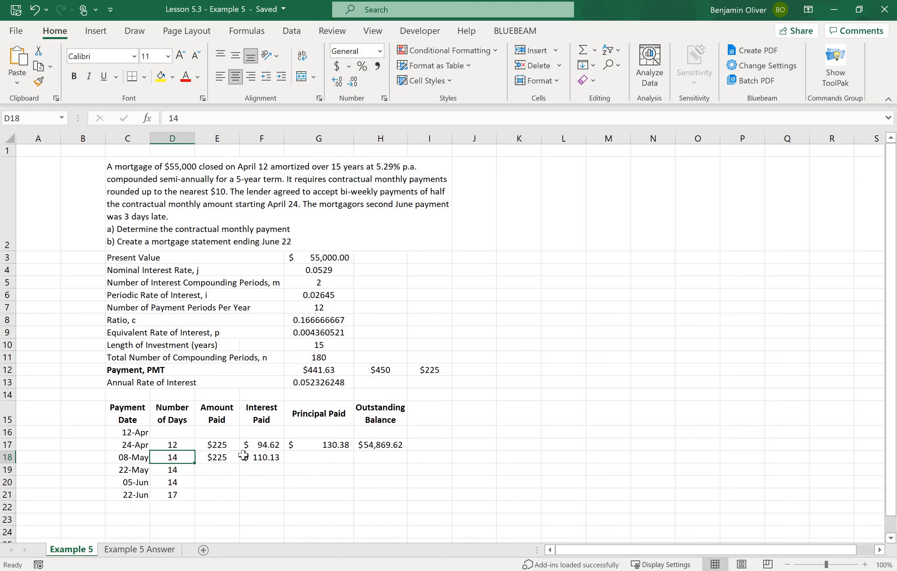
key("Up")
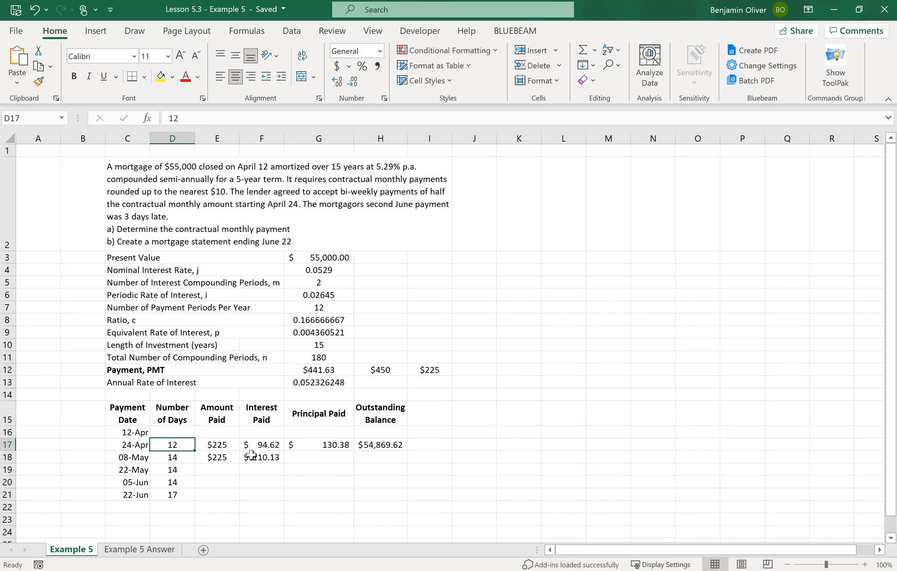
left_click(311, 459)
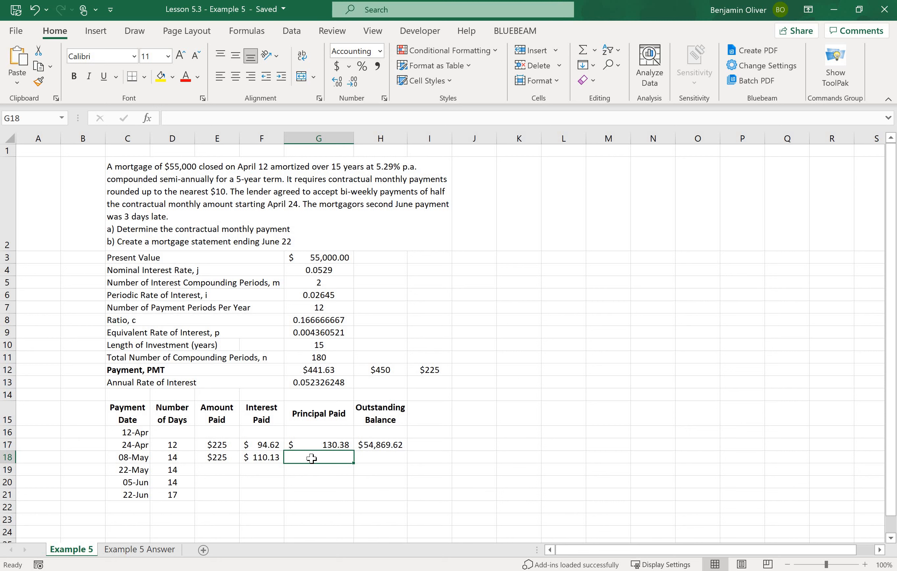
type("=")
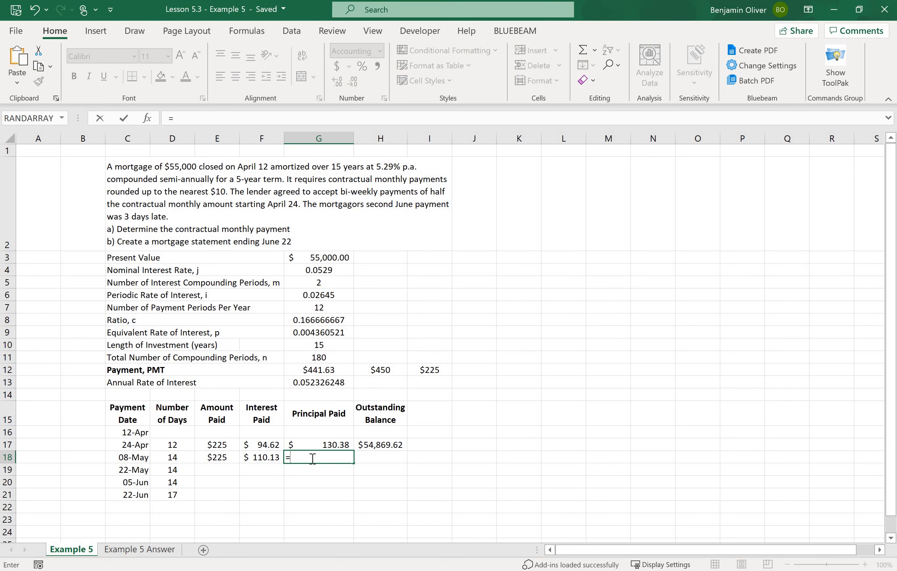
left_click(221, 457)
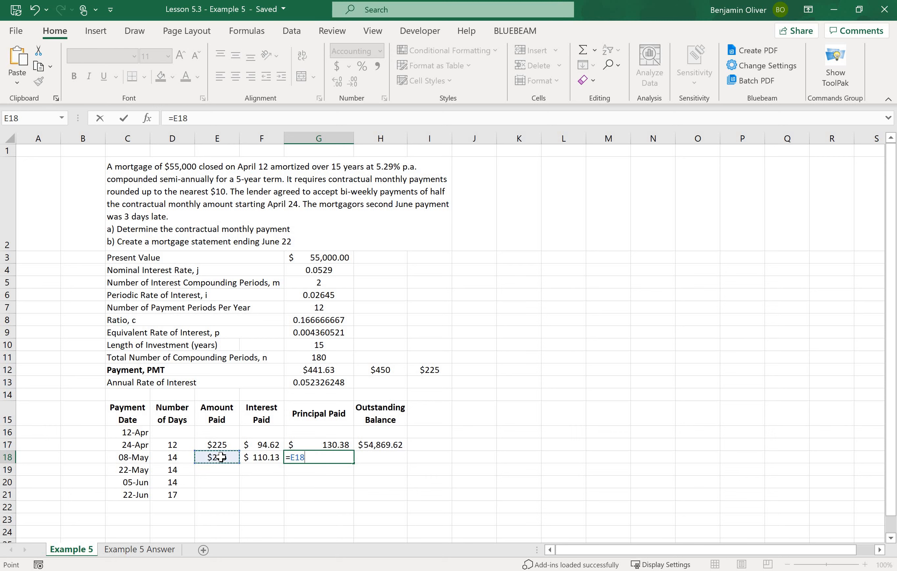
type("-")
key("Left")
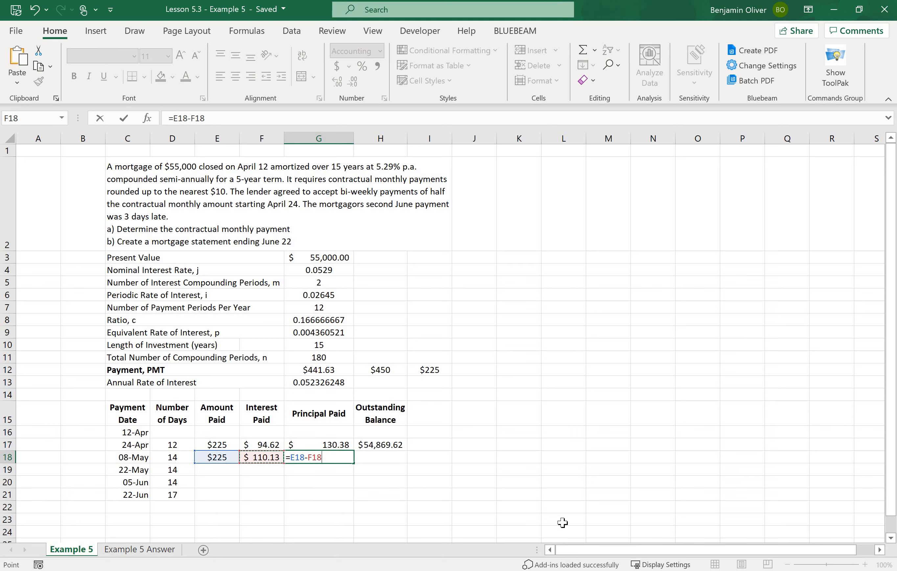
key("Tab")
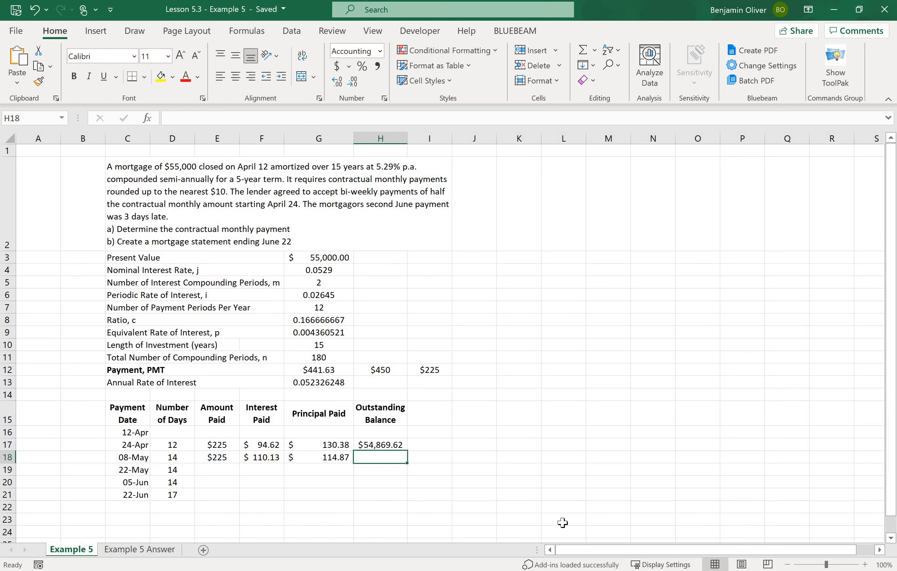
Enter the Outstanding Balance formula for May 8 in H18 as =H17-G18
type("=")
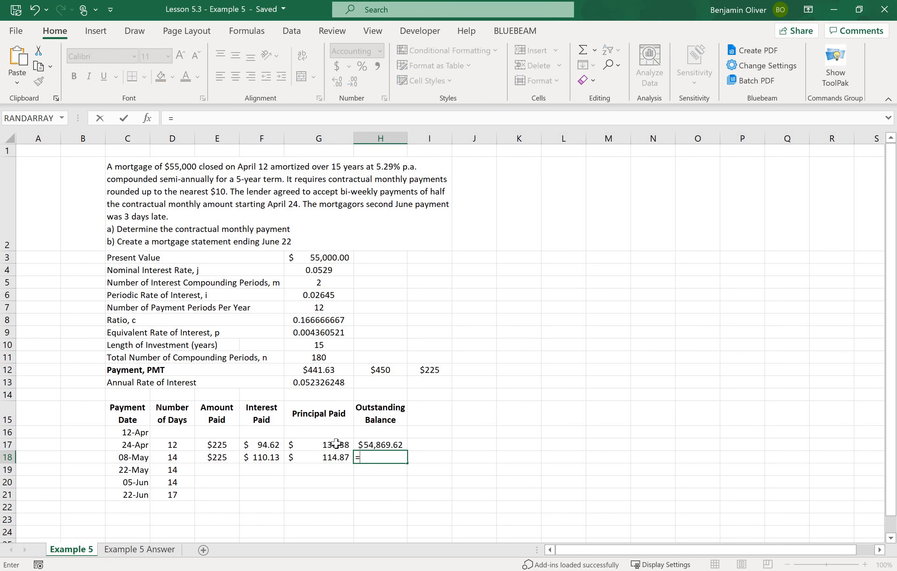
left_click(373, 445)
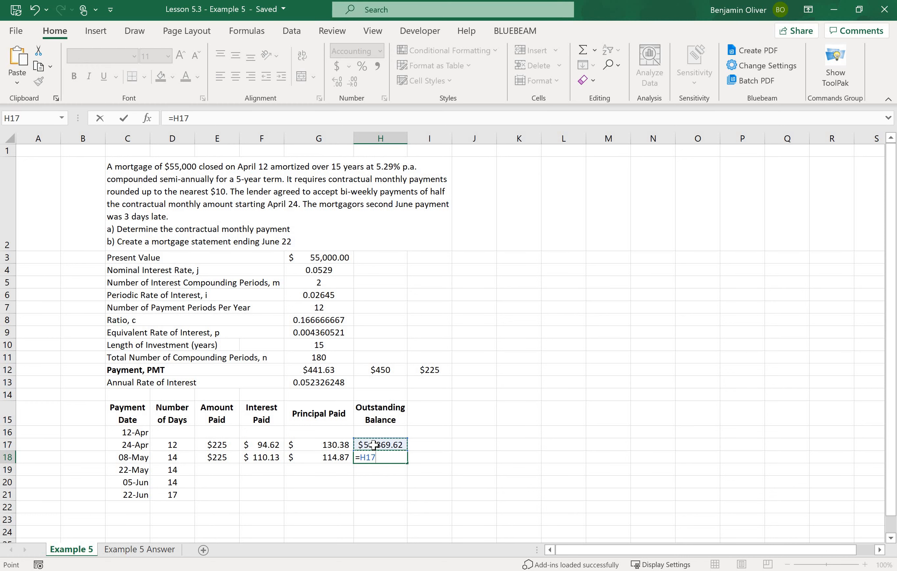
type("-")
left_click(339, 470)
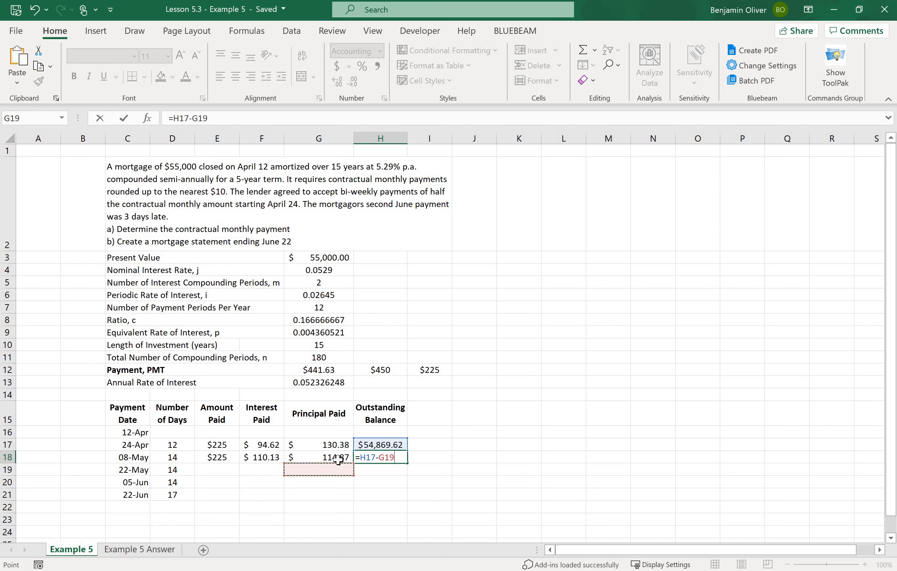
left_click(338, 459)
key("Return")
left_click(336, 466)
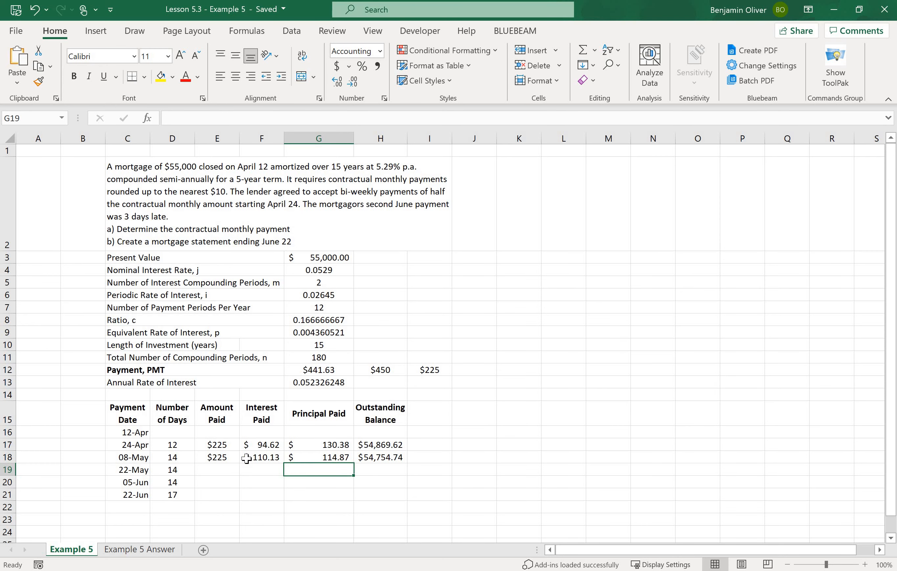
Try filling the May 8 Interest Paid formula from F18 down through F21 and undo the fill
left_click_drag(217, 458, 405, 460)
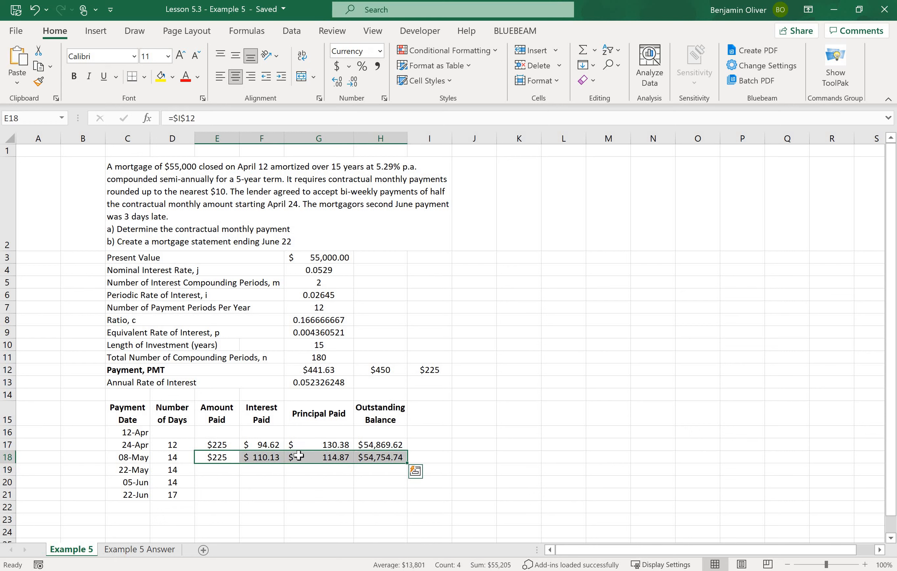
left_click(279, 458)
double_click(283, 463)
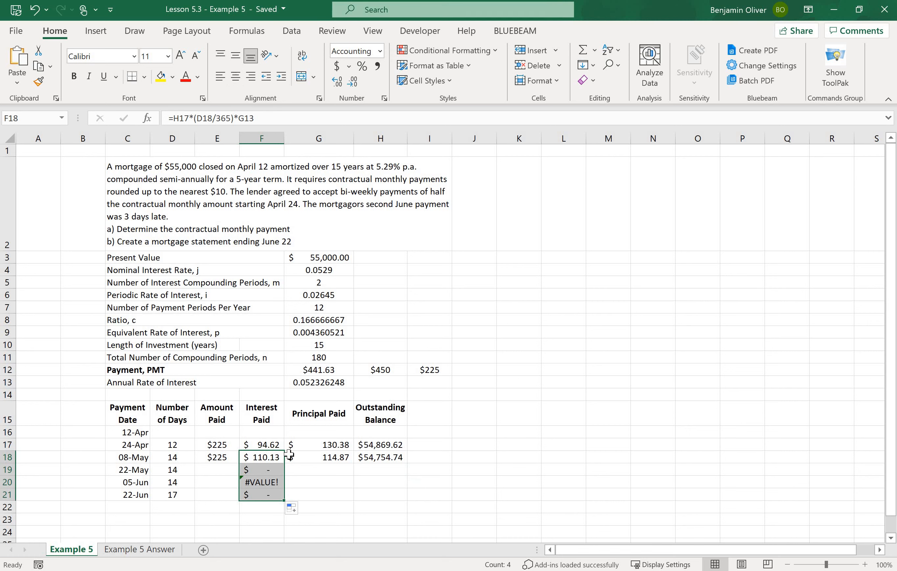
key("ctrl+z")
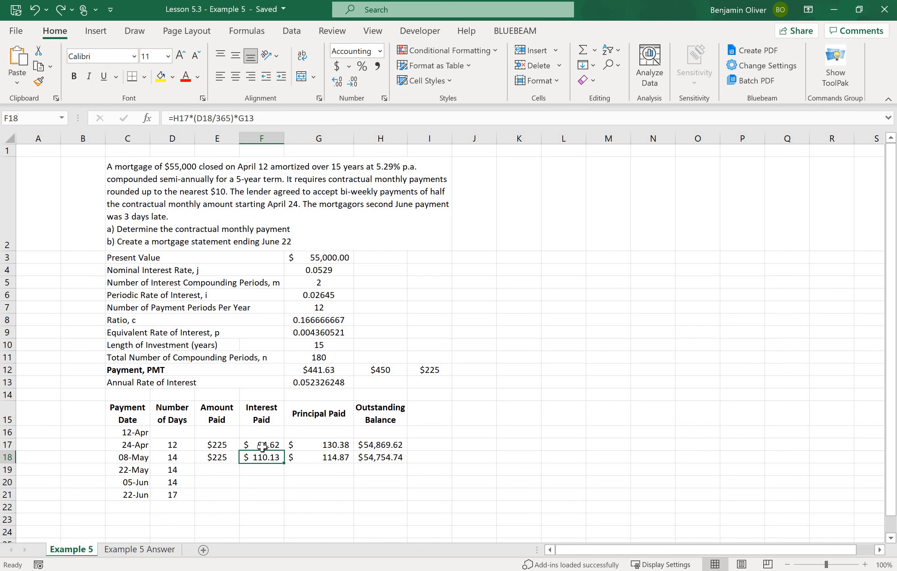
Examine the Interest Paid formulas in F17 and F18 and the Amount Paid formula in E18 for relative and absolute references
double_click(281, 455)
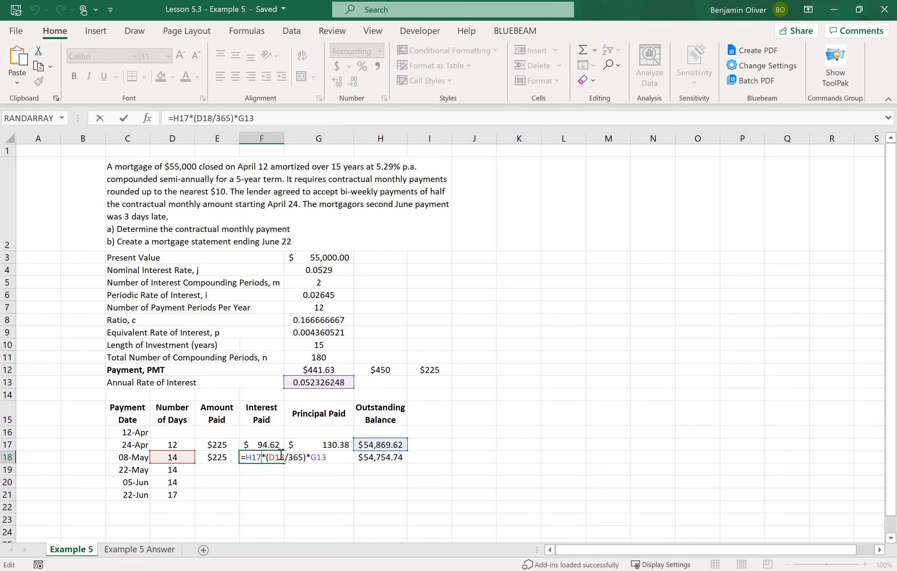
left_click(260, 444)
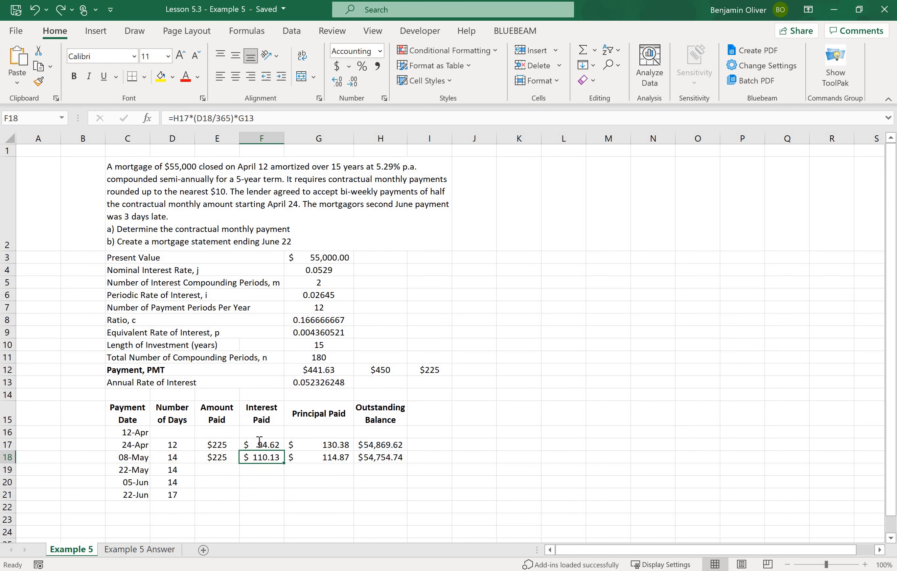
key("F2")
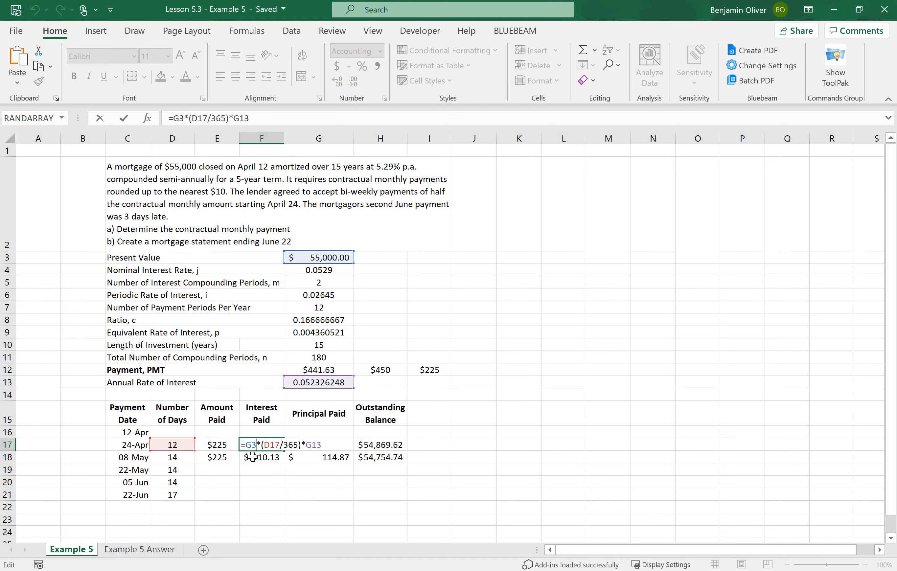
key("Escape")
left_click(253, 457)
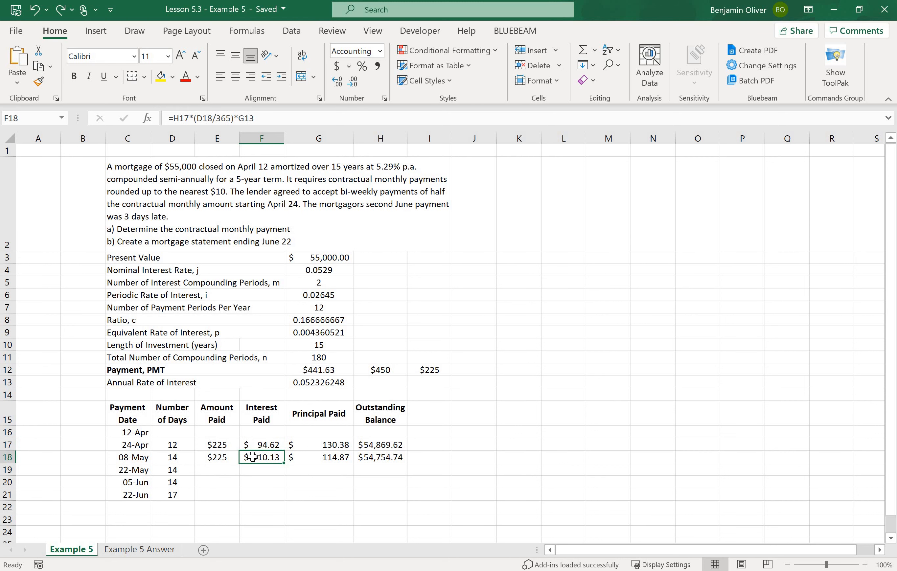
double_click(253, 457)
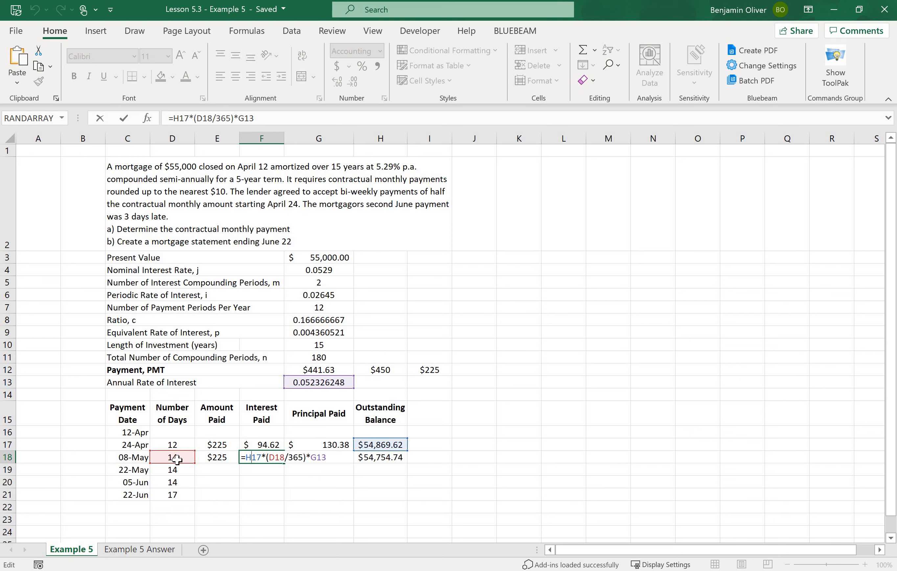
key("ctrl+Return")
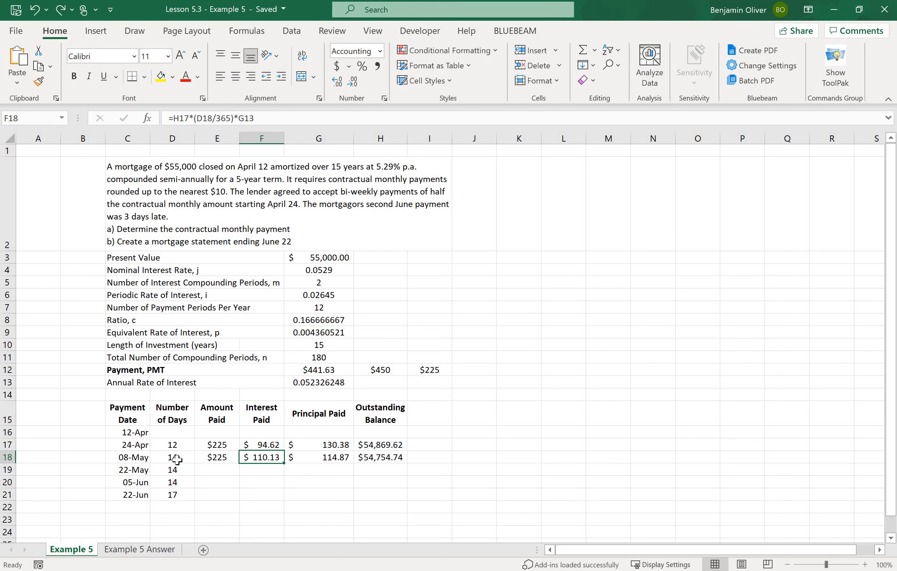
double_click(213, 458)
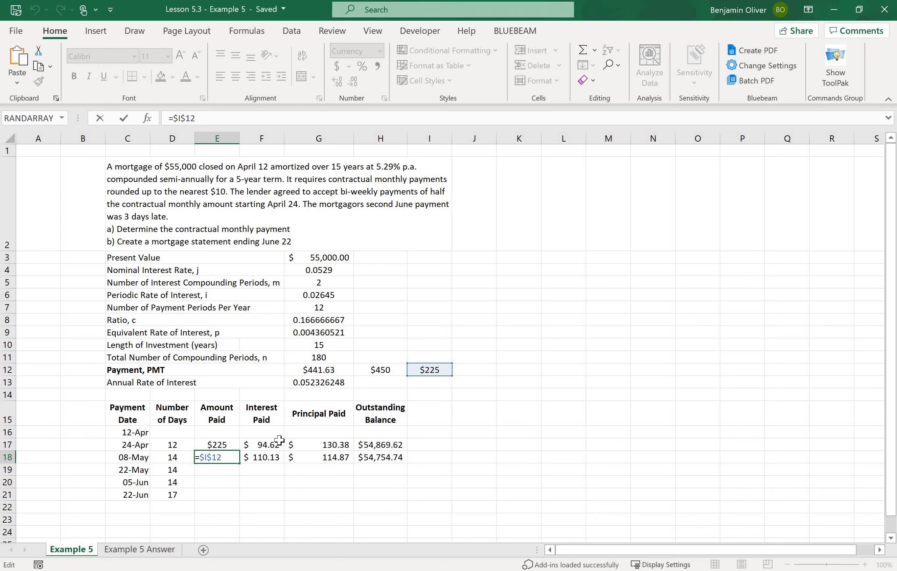
key("ctrl+Return")
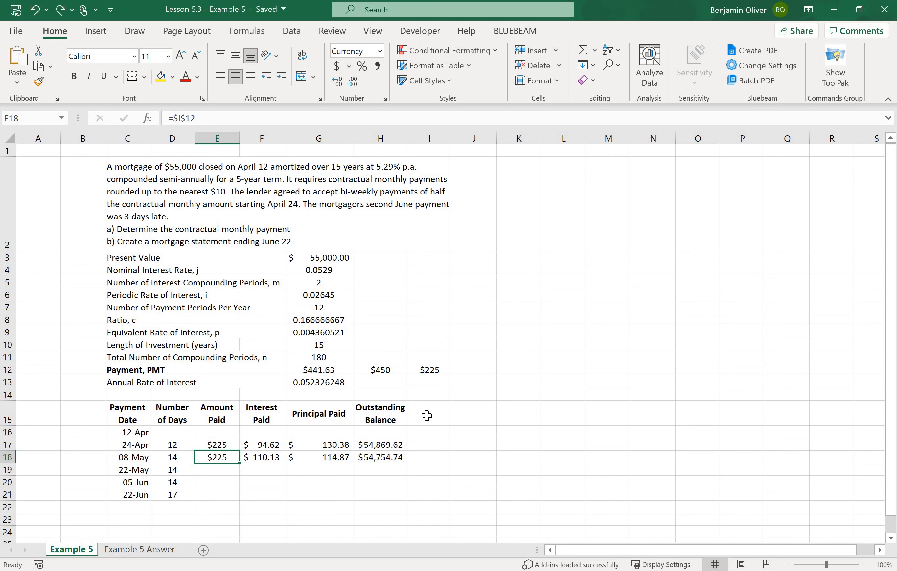
Make the annual rate reference absolute in the May 8 Interest Paid formula, so F18 reads =H17*(D18/365)*$G$13
double_click(268, 459)
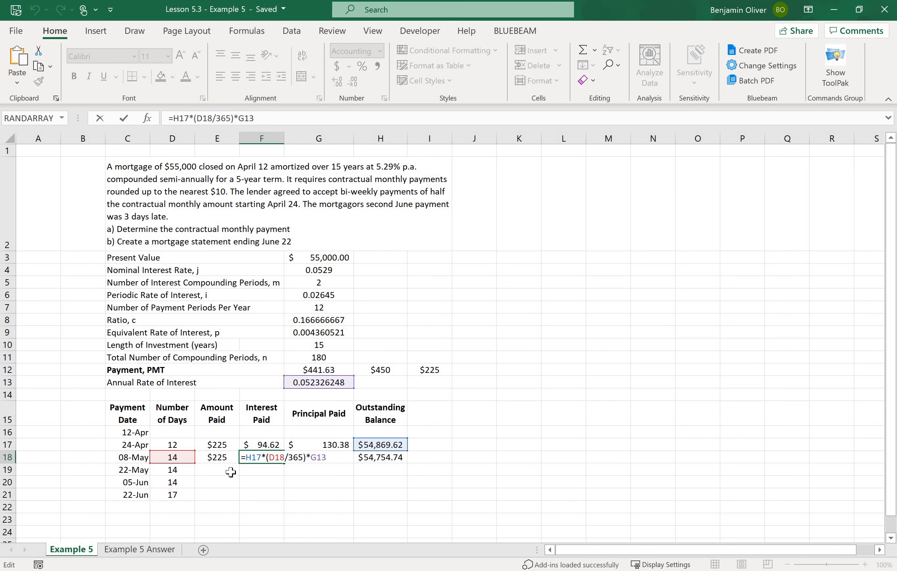
left_click(317, 457)
key("F4")
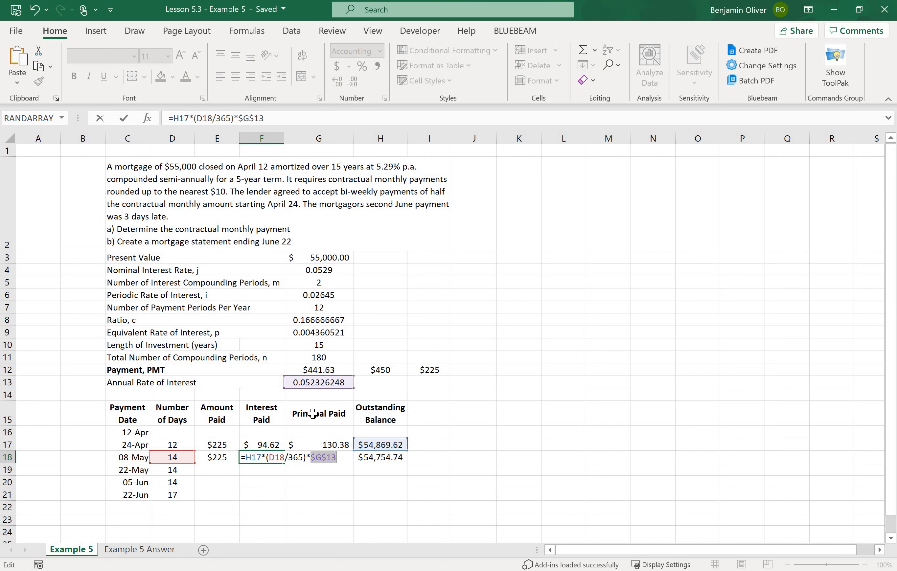
key("Tab")
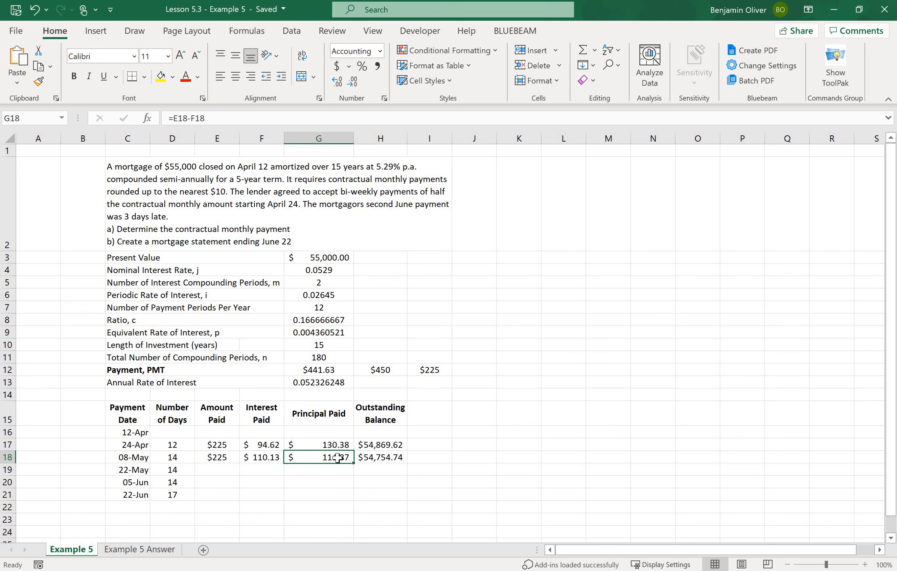
Check the references in G18 and H18, and fill the May 8 formulas in E18:H18 down through the June 22 row
double_click(338, 458)
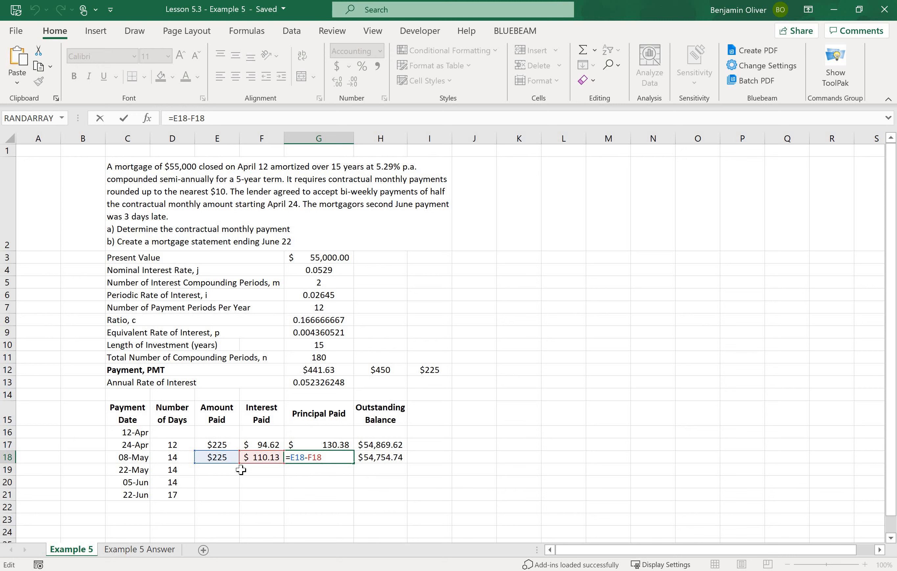
left_click(382, 460)
key("F2")
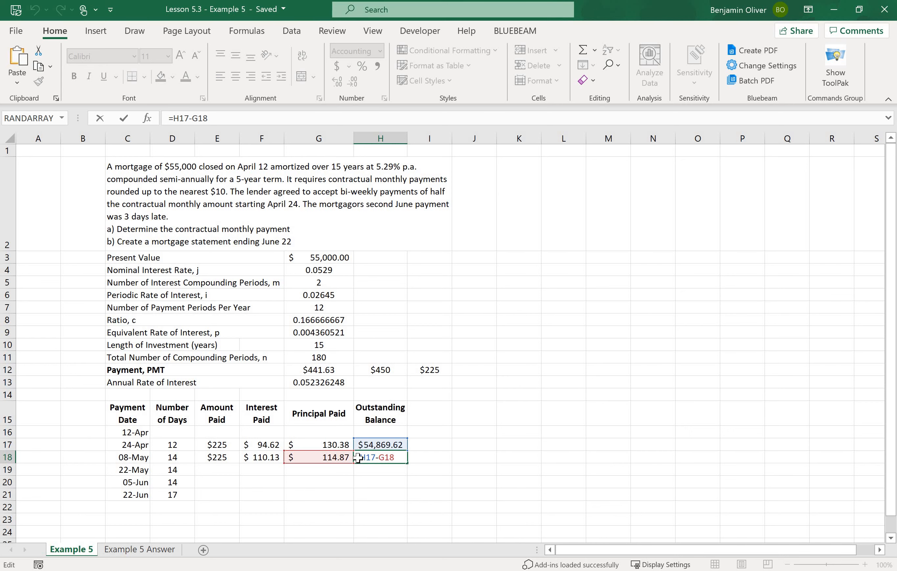
key("Escape")
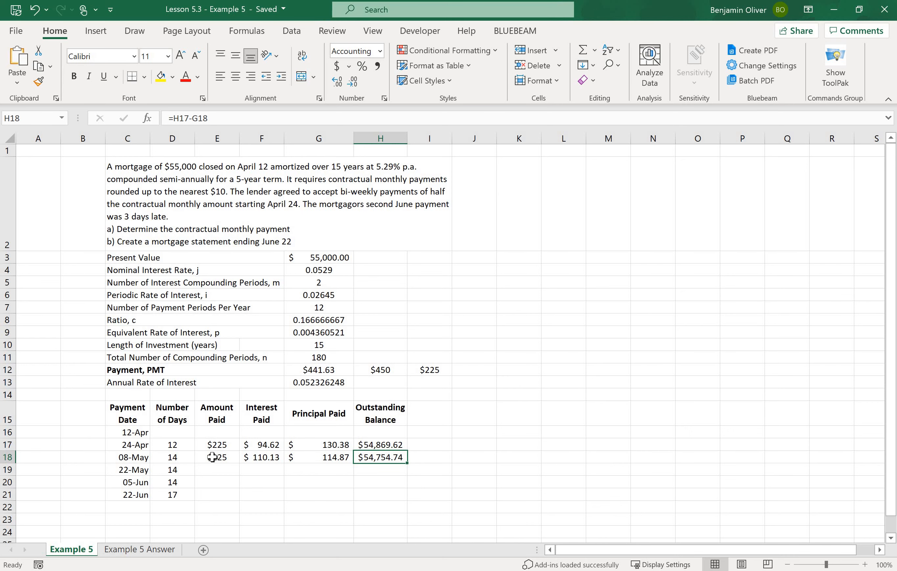
left_click_drag(217, 457, 263, 457)
left_click_drag(367, 460, 408, 499)
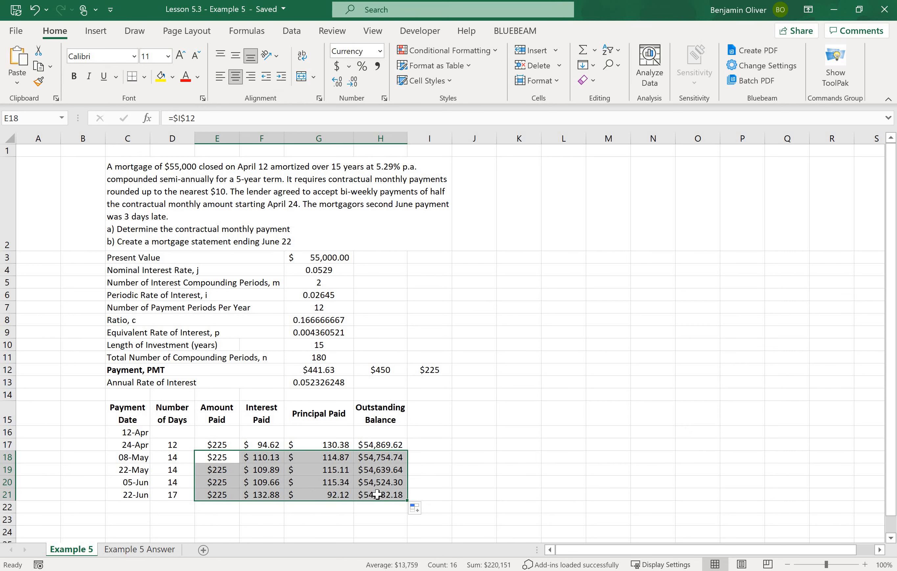
Make the June 22 Outstanding Balance in H21 bold
left_click(377, 494)
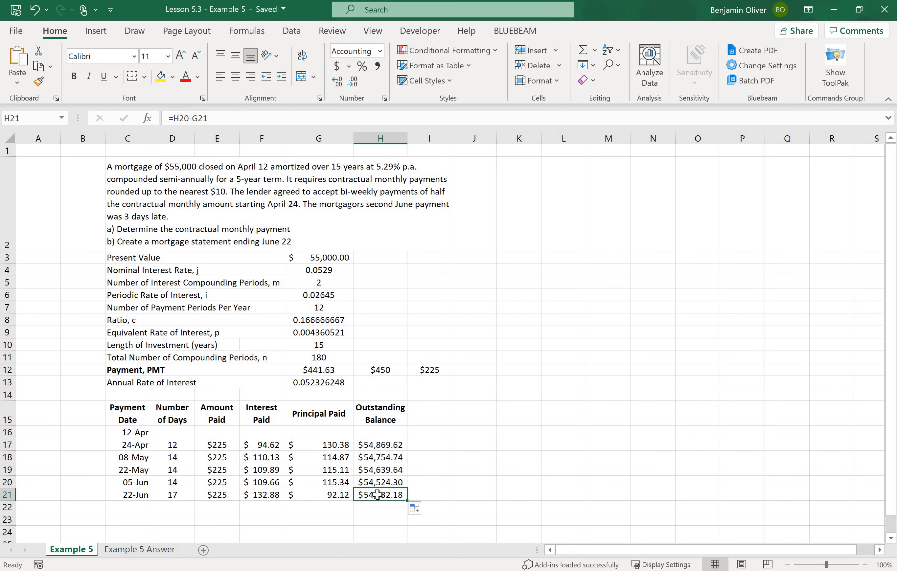
left_click(127, 496)
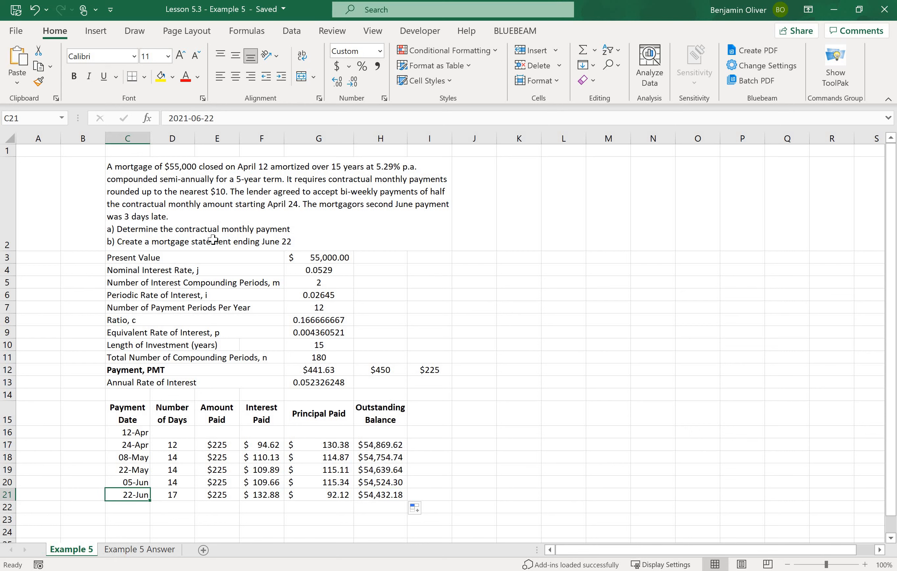
left_click(381, 494)
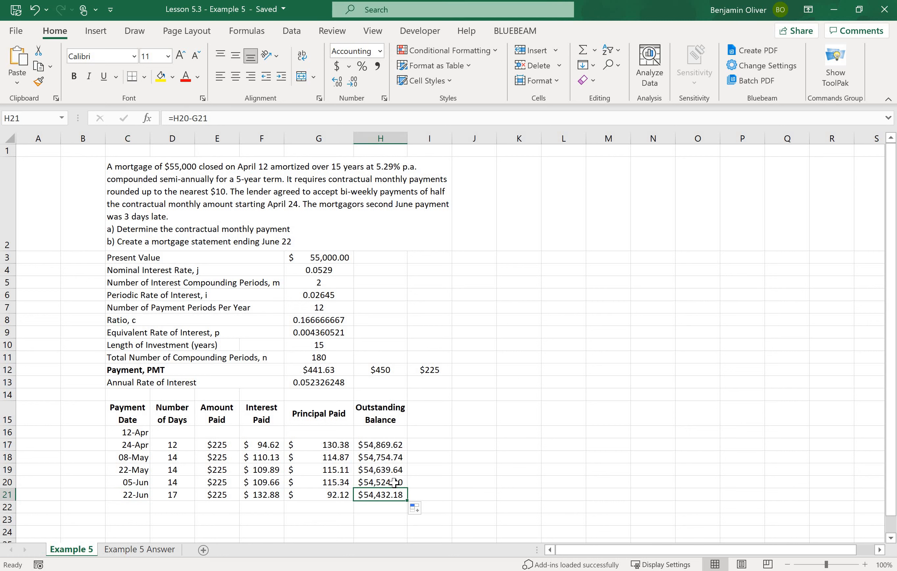
key("ctrl+b")
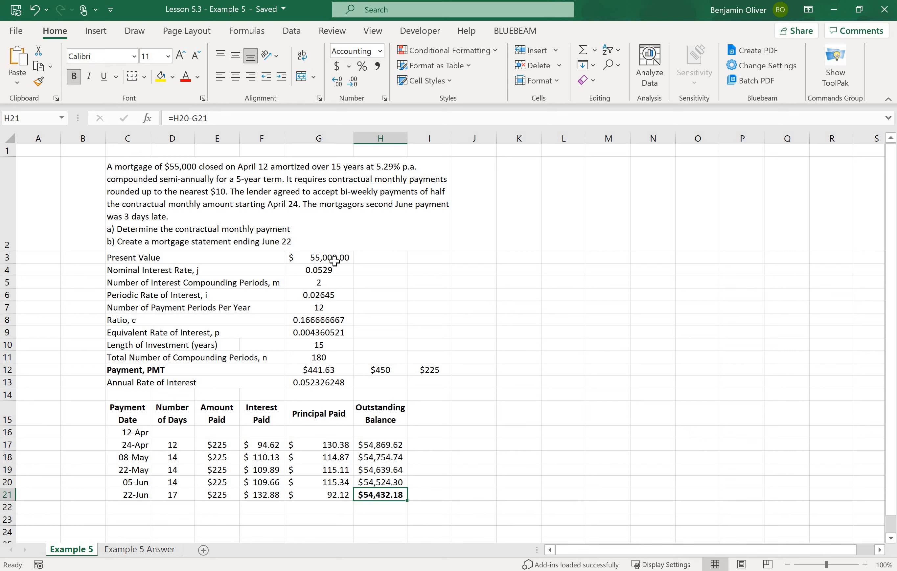
mouse_move(322, 257)
left_mouse_down()
mouse_move(318, 381)
mouse_move(312, 260)
left_mouse_up()
left_click(312, 268)
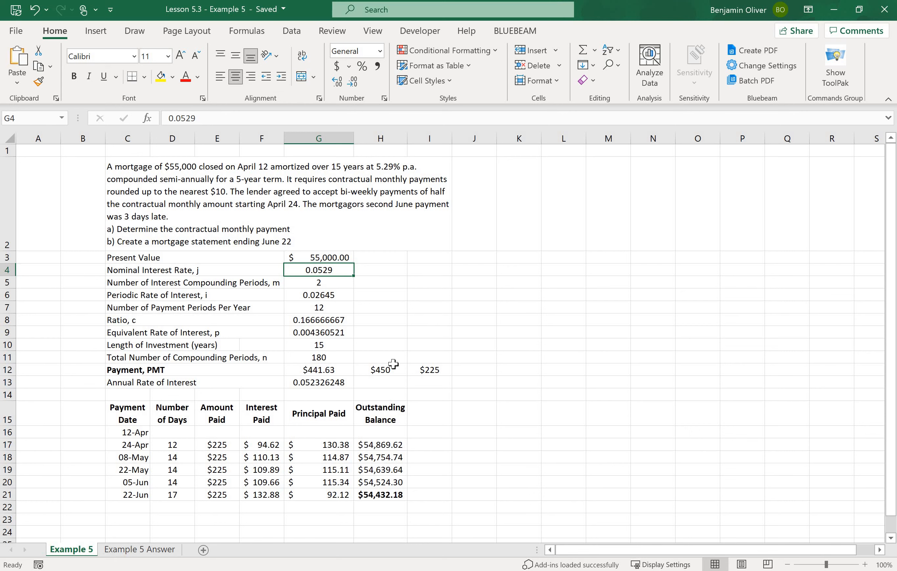
key("Up")
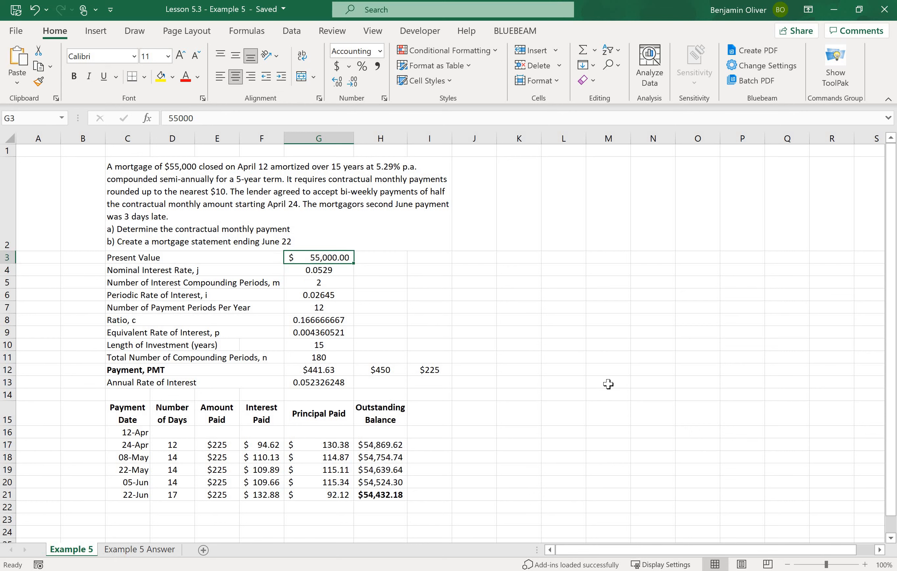
Test the linked worksheet formulas by setting the Present Value in G3 to 100000
type("10000")
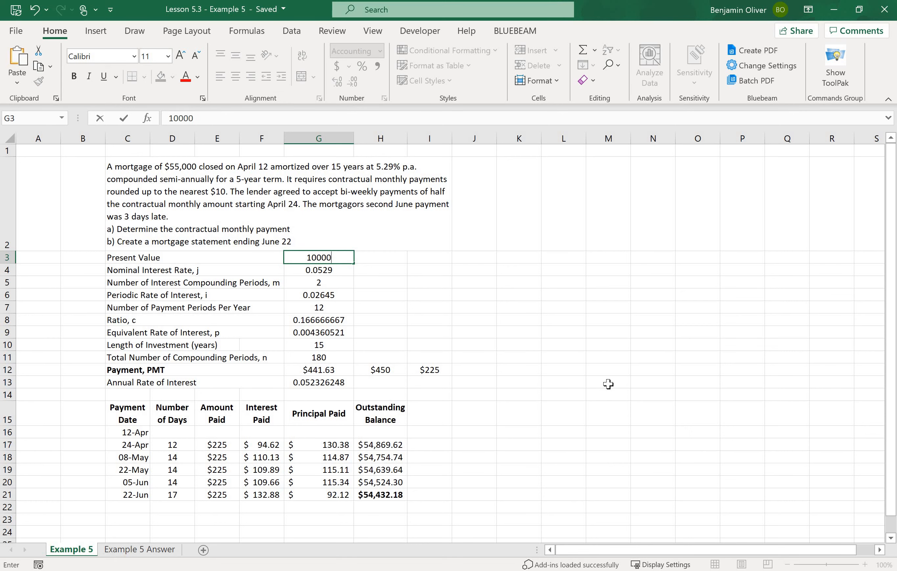
type("0")
key("Return")
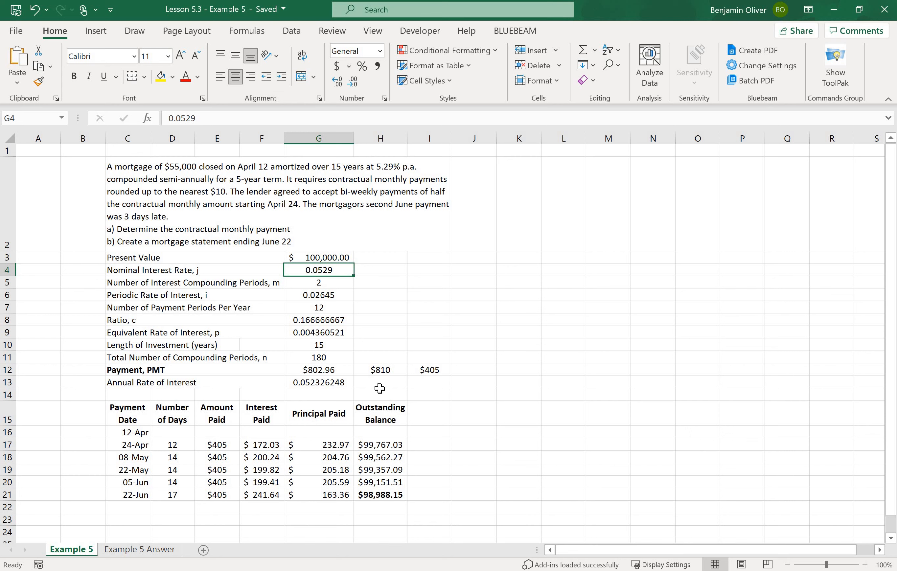
Check the payment formulas in G12, H12 and I12, and undo the Present Value change
left_click(380, 371)
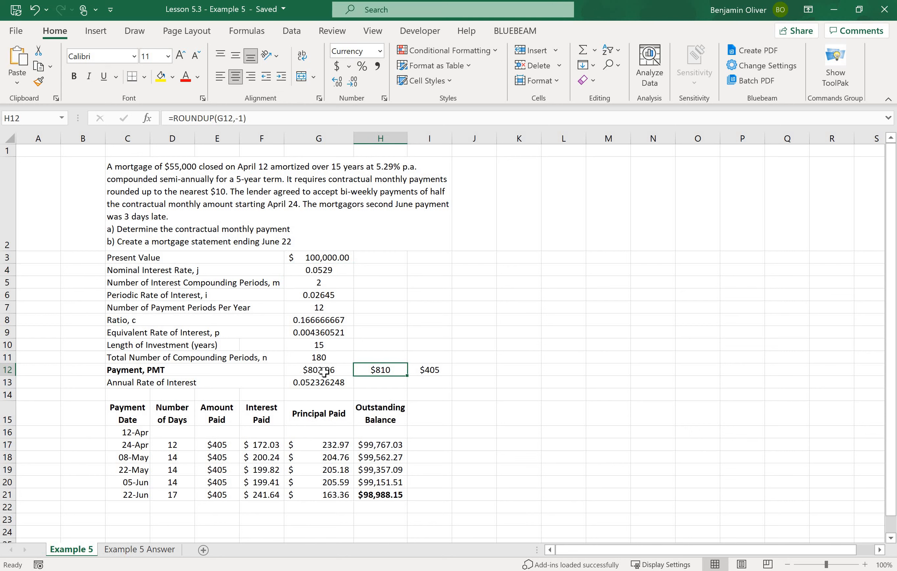
left_click(318, 371)
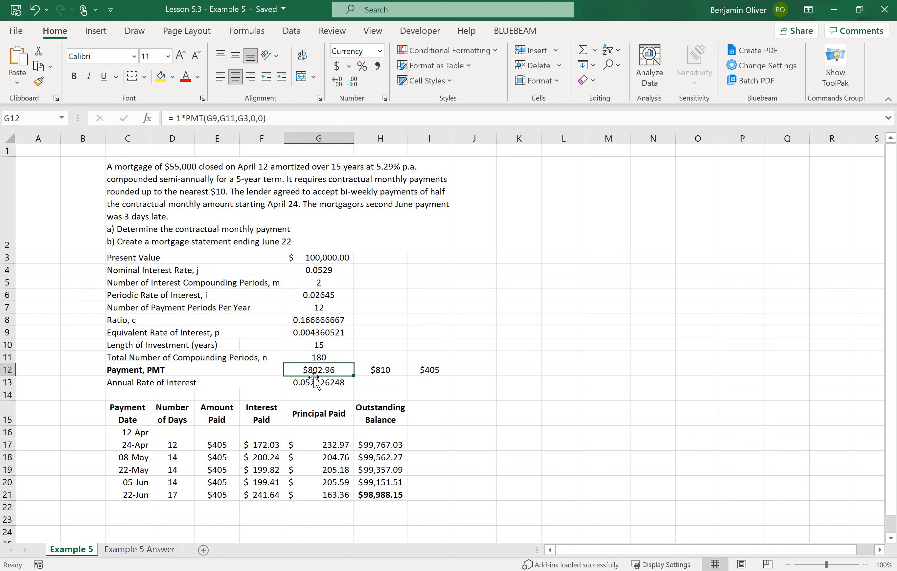
left_click(400, 371)
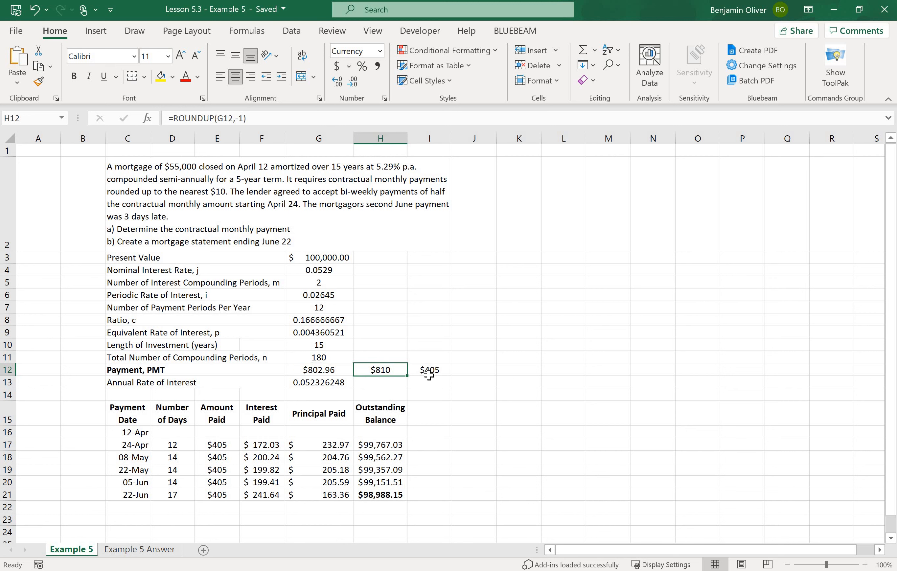
key("Right")
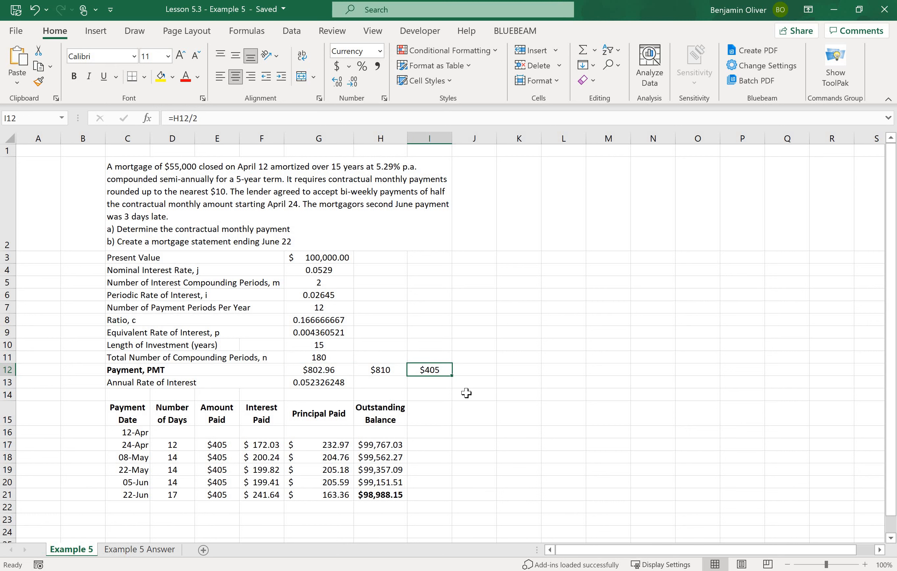
key("ctrl+z")
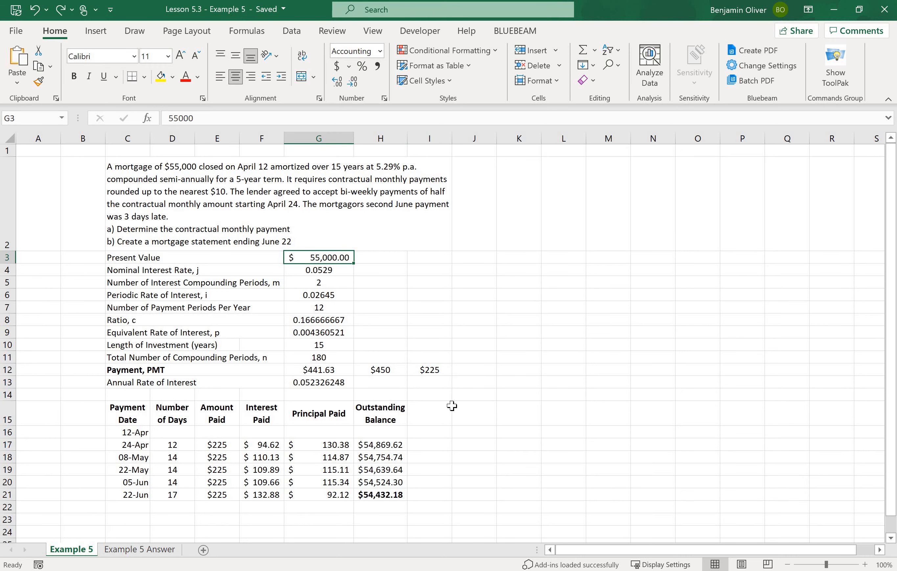